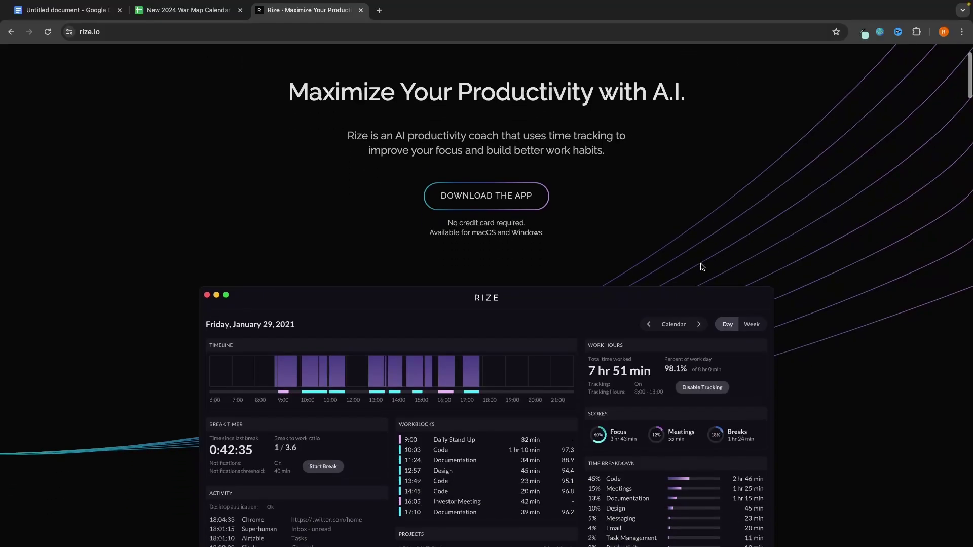
{"action": "scroll", "coordinate": [397, 228], "scroll_direction": "down", "scroll_amount": 5}
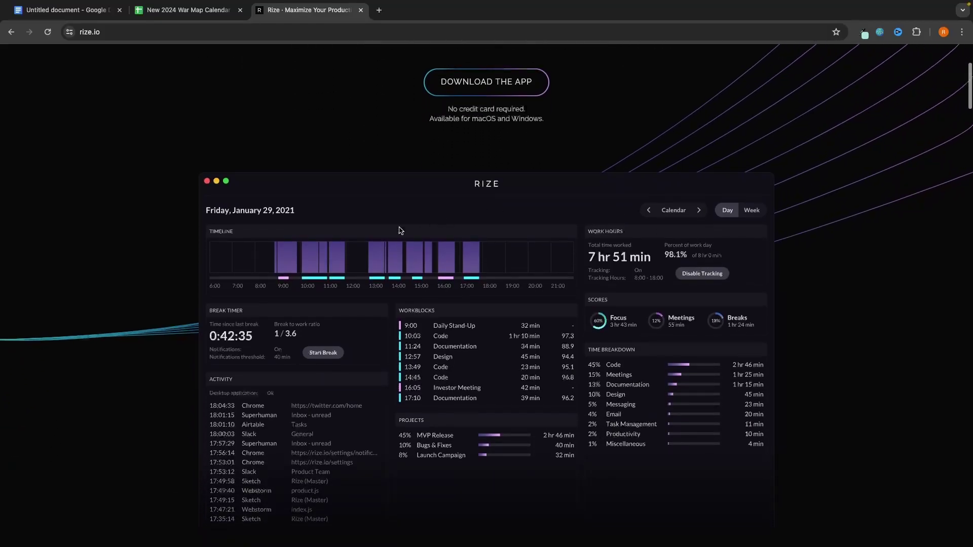
{"action": "scroll", "coordinate": [184, 375], "scroll_direction": "up", "scroll_amount": 1}
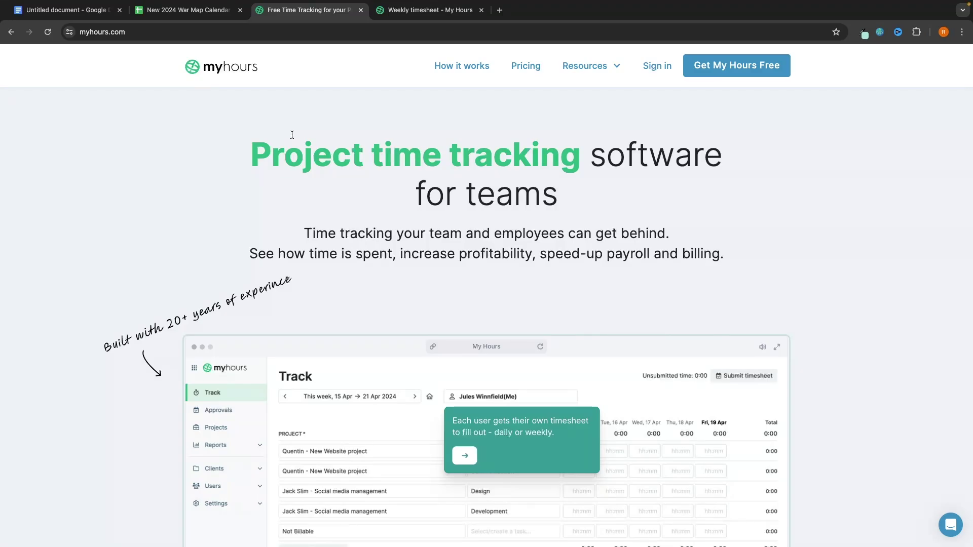
Open the My Hours pricing page and examine the Free plan's user limit and included features
{"action": "left_click", "coordinate": [535, 74]}
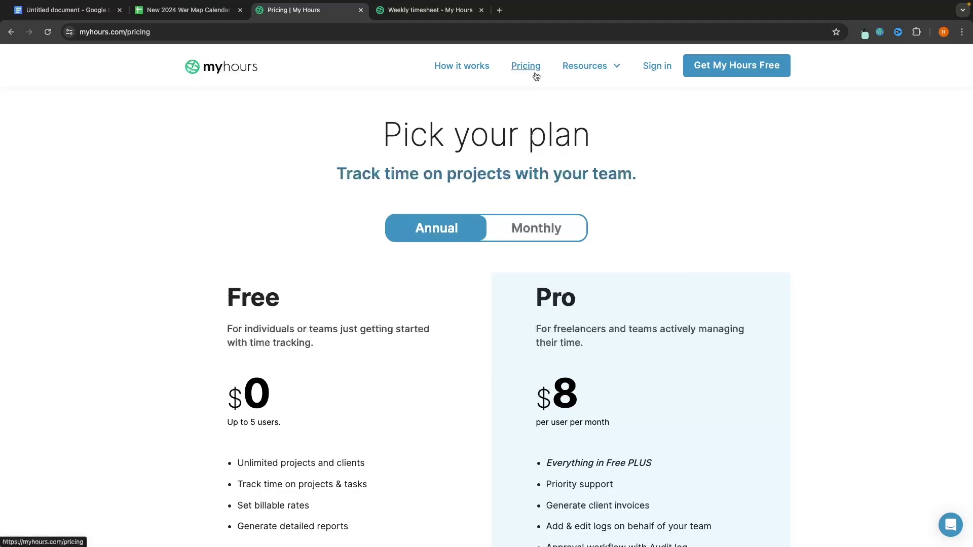
{"action": "scroll", "coordinate": [696, 185], "scroll_direction": "down", "scroll_amount": 3}
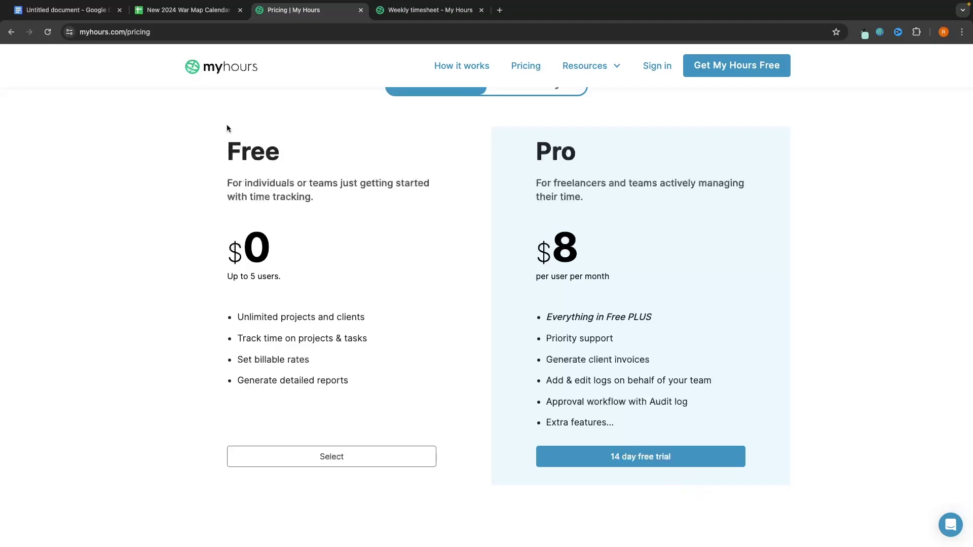
{"action": "left_click_drag", "start_coordinate": [226, 277], "coordinate": [287, 278]}
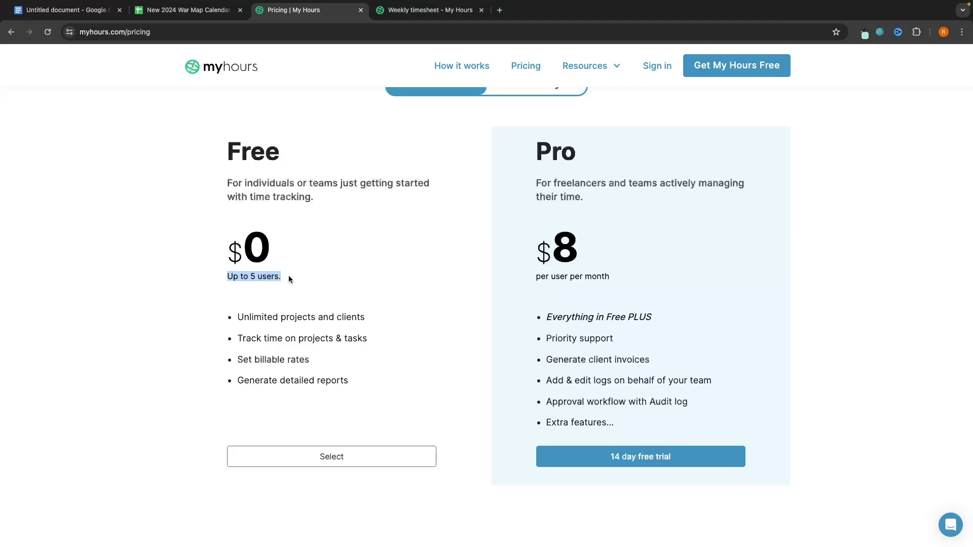
{"action": "left_click_drag", "start_coordinate": [236, 317], "coordinate": [433, 314]}
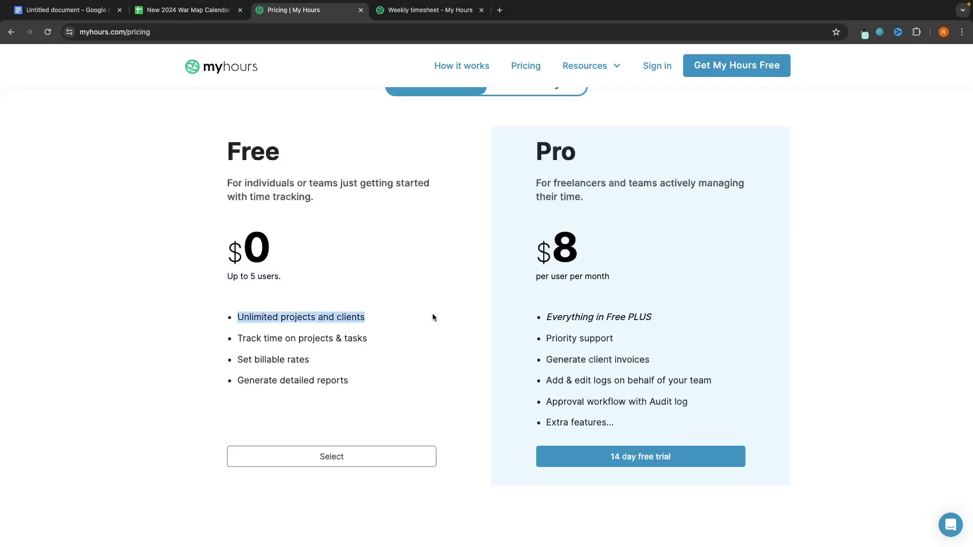
{"action": "left_click_drag", "start_coordinate": [235, 338], "coordinate": [406, 343]}
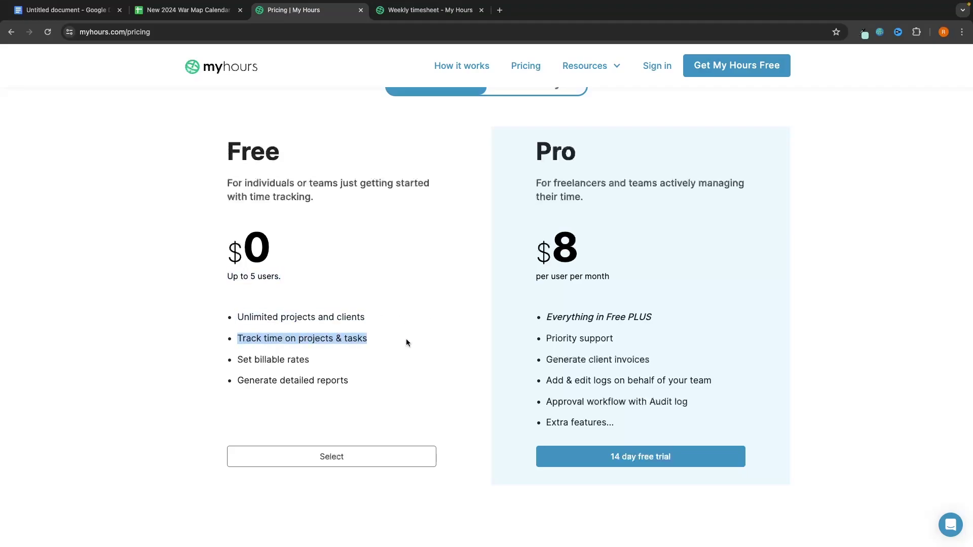
{"action": "left_click", "coordinate": [406, 338]}
{"action": "left_click_drag", "start_coordinate": [236, 358], "coordinate": [385, 377]}
{"action": "left_click", "coordinate": [385, 376]}
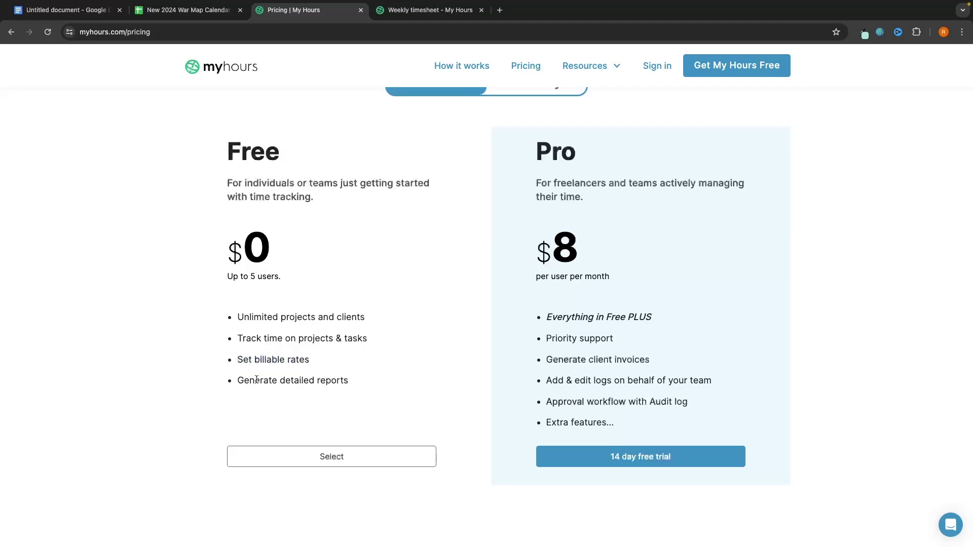
{"action": "left_click_drag", "start_coordinate": [236, 380], "coordinate": [405, 379]}
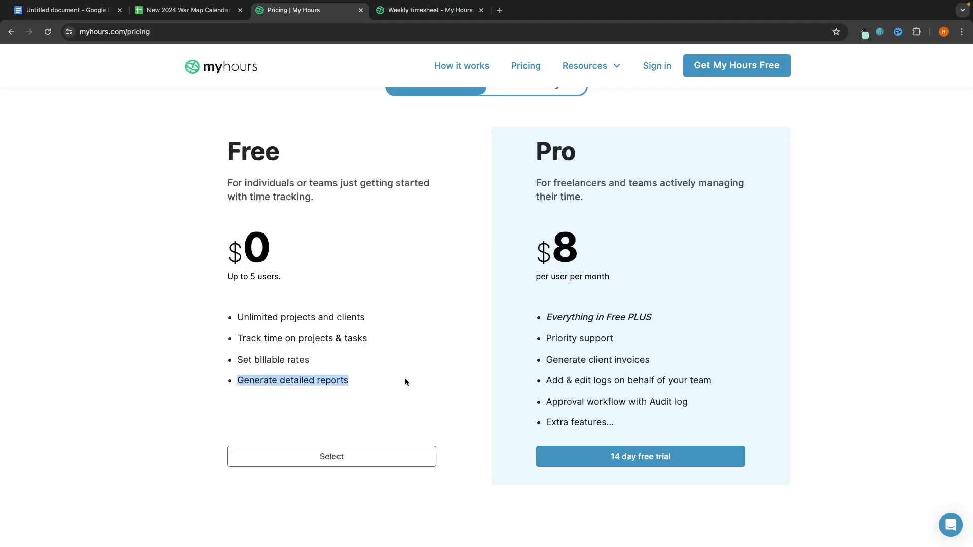
{"action": "left_click", "coordinate": [405, 382]}
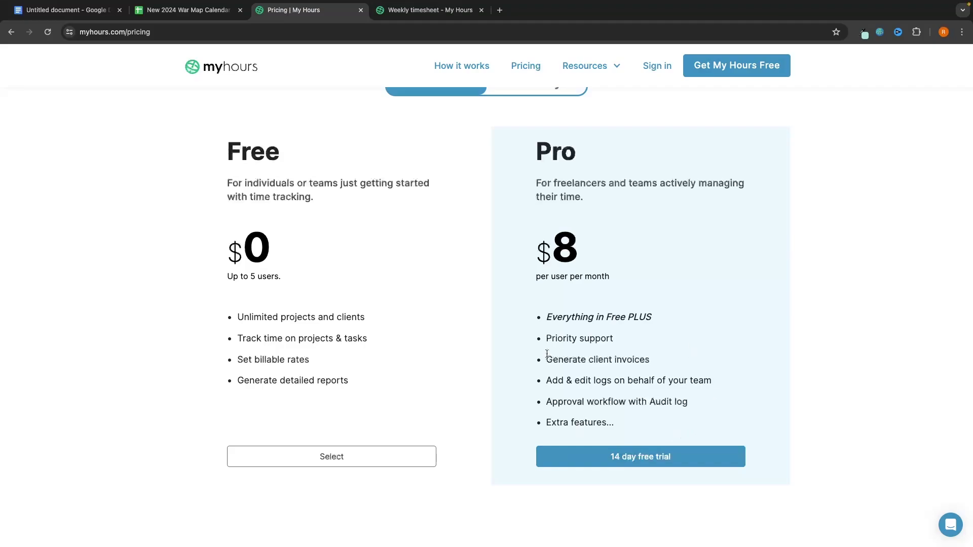
Examine the Pro plan's client invoice feature and its price per user
{"action": "left_click_drag", "start_coordinate": [546, 359], "coordinate": [662, 356]}
{"action": "left_click", "coordinate": [665, 354]}
{"action": "left_click_drag", "start_coordinate": [533, 248], "coordinate": [625, 247]}
{"action": "left_click", "coordinate": [626, 247]}
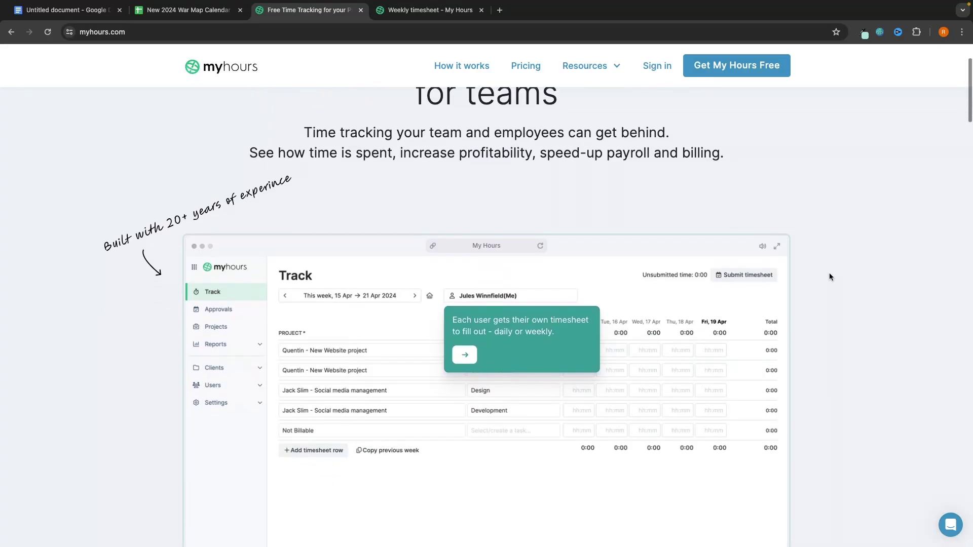
Compare the home page's Track demo with the My Hours web app's timesheet, viewing its day layout and returning to the week layout
{"action": "scroll", "coordinate": [829, 272], "scroll_direction": "down", "scroll_amount": 3}
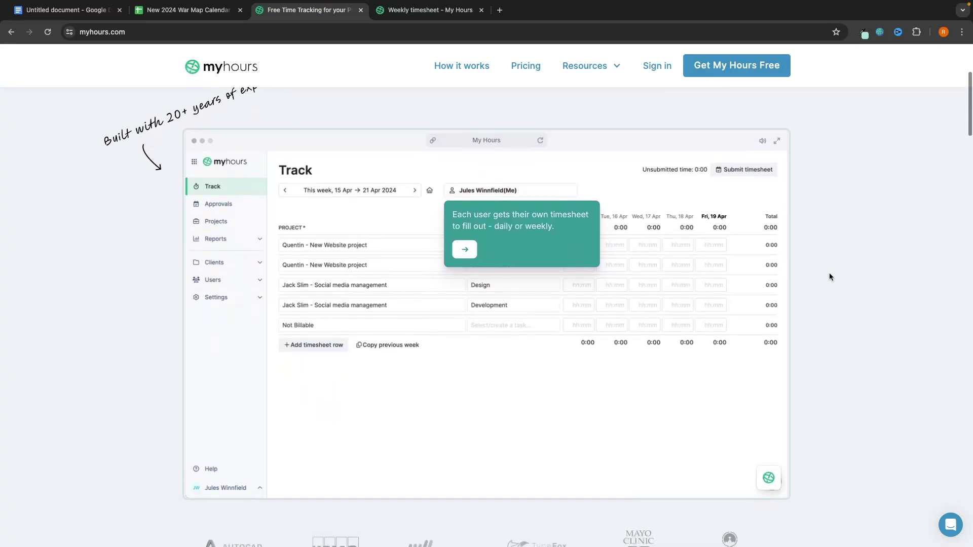
{"action": "left_click", "coordinate": [413, 12]}
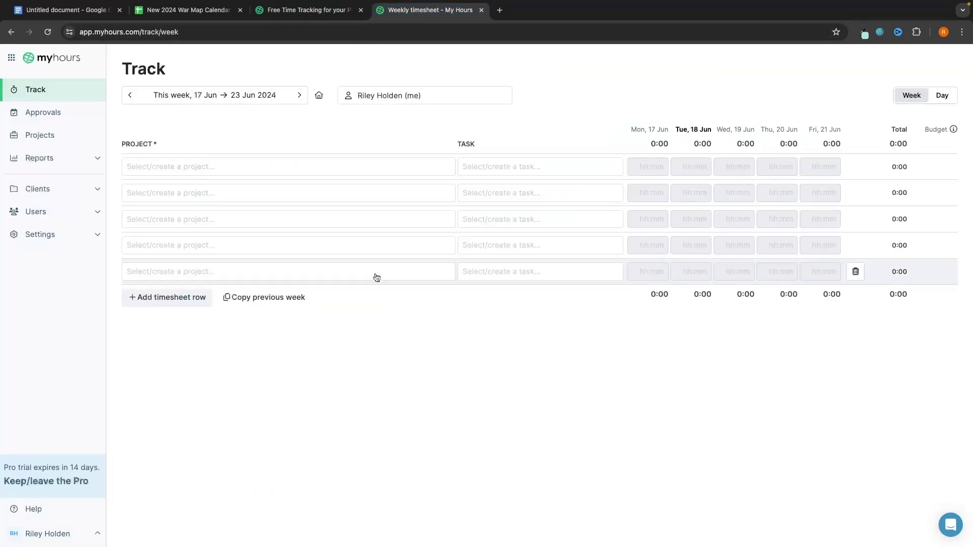
{"action": "left_click", "coordinate": [310, 10]}
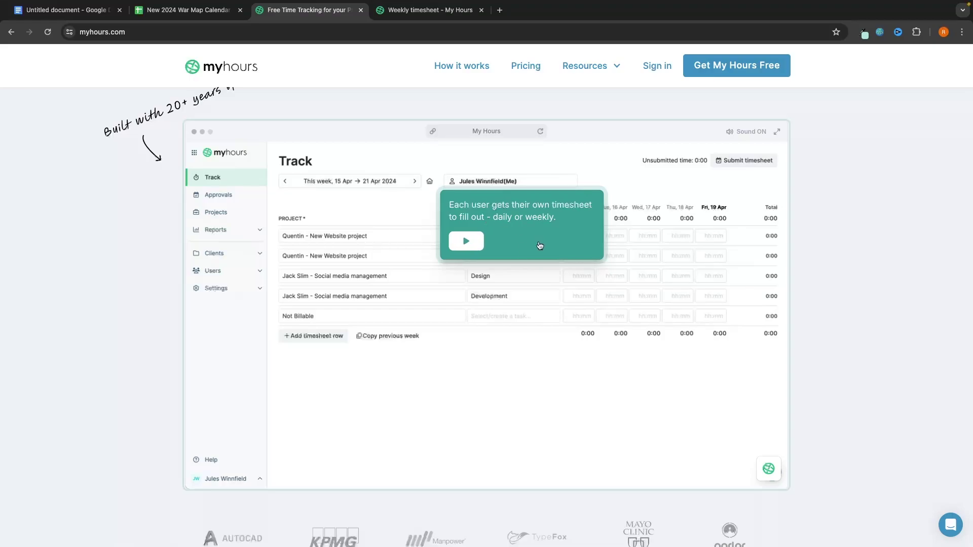
{"action": "key", "text": "ctrl+Tab"}
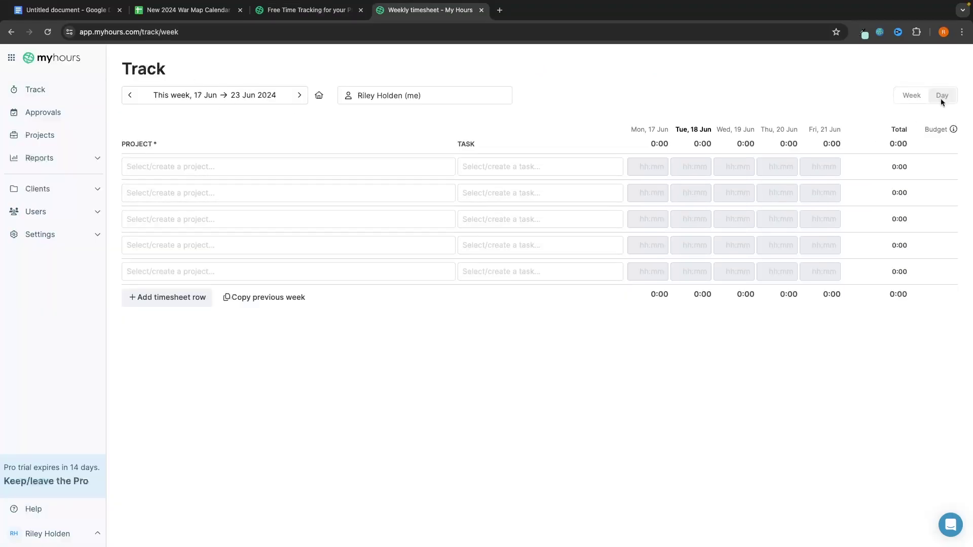
{"action": "left_click", "coordinate": [941, 96]}
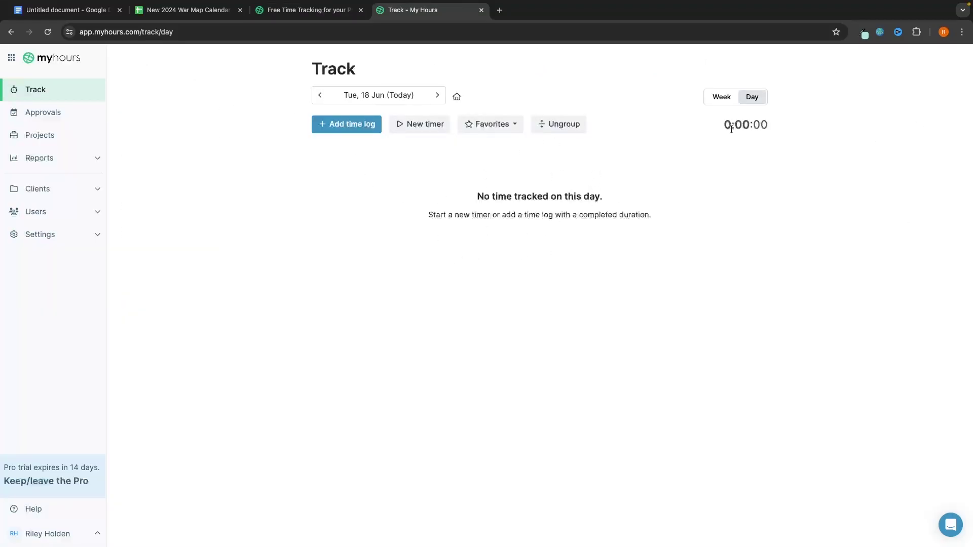
{"action": "left_click", "coordinate": [722, 100]}
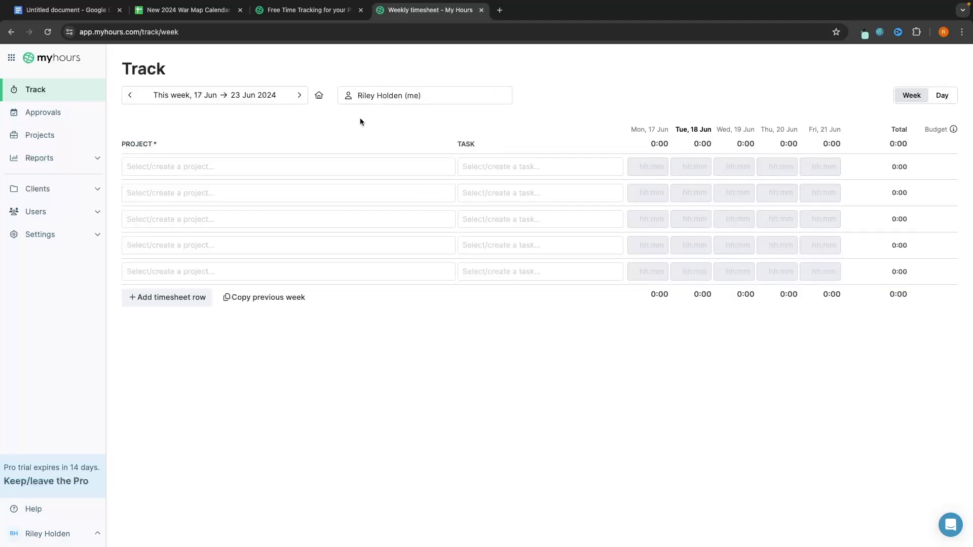
Check which users can be chosen for the weekly timesheet
{"action": "left_click", "coordinate": [361, 96]}
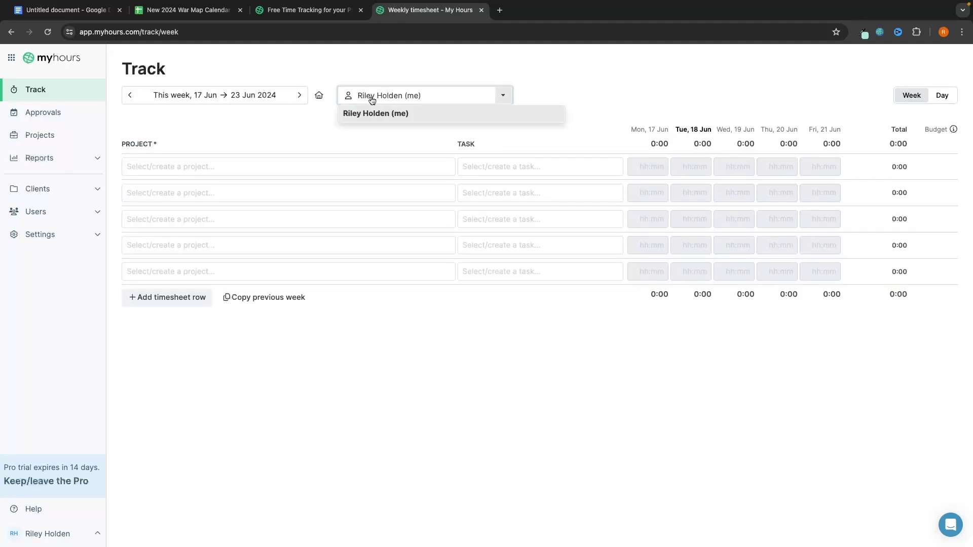
{"action": "left_click", "coordinate": [358, 124]}
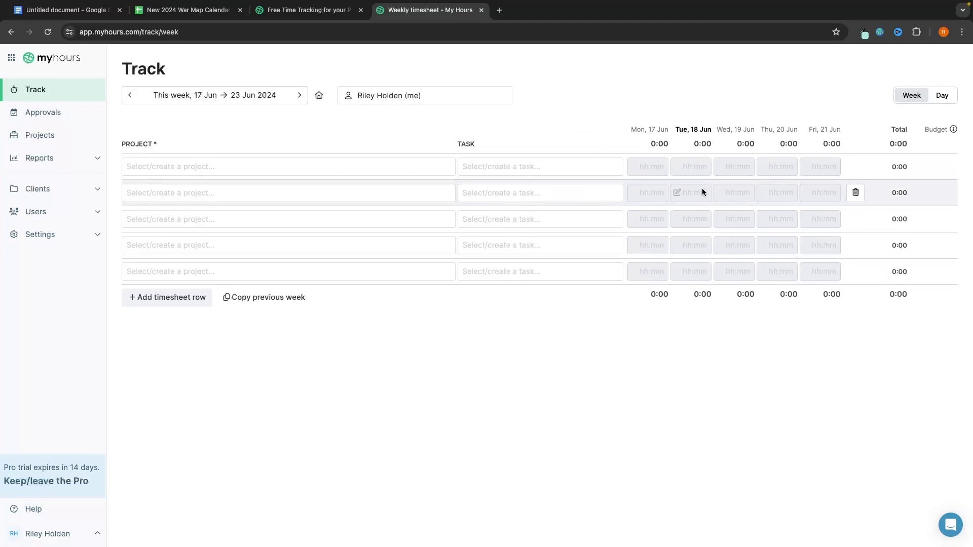
{"action": "left_click", "coordinate": [421, 96]}
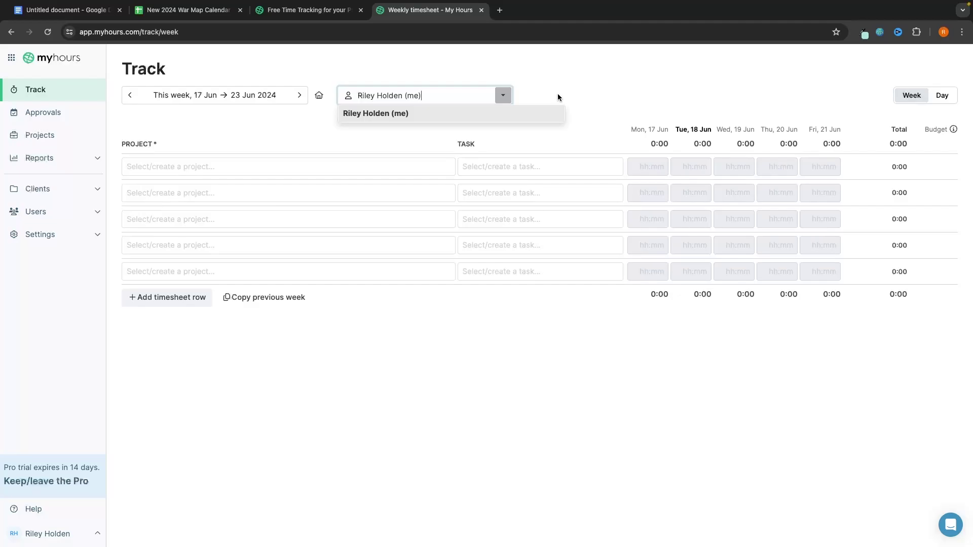
{"action": "left_click", "coordinate": [309, 10]}
{"action": "left_click", "coordinate": [431, 9]}
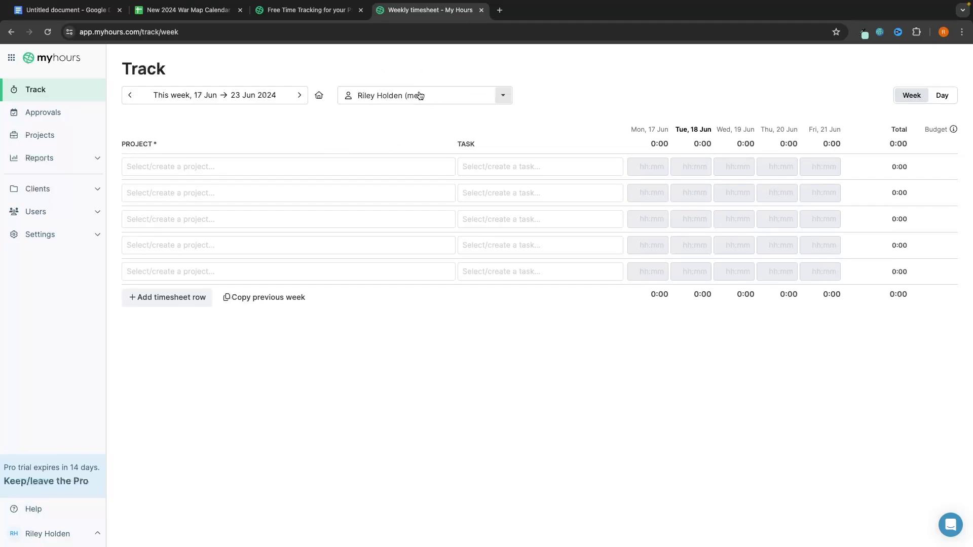
Create a project named Marketing Campaign for a new client named Coffee Company in the first timesheet row
{"action": "left_click", "coordinate": [171, 164]}
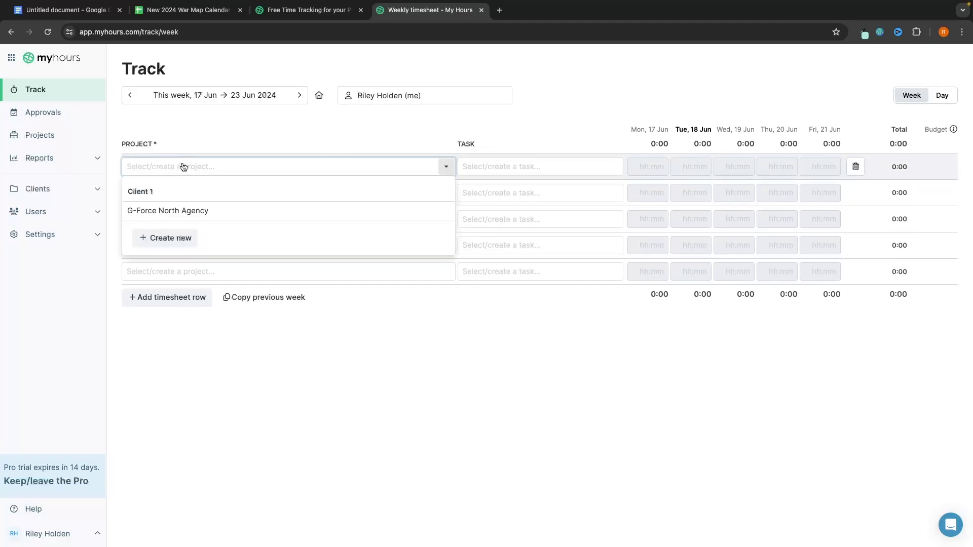
{"action": "left_click", "coordinate": [177, 241]}
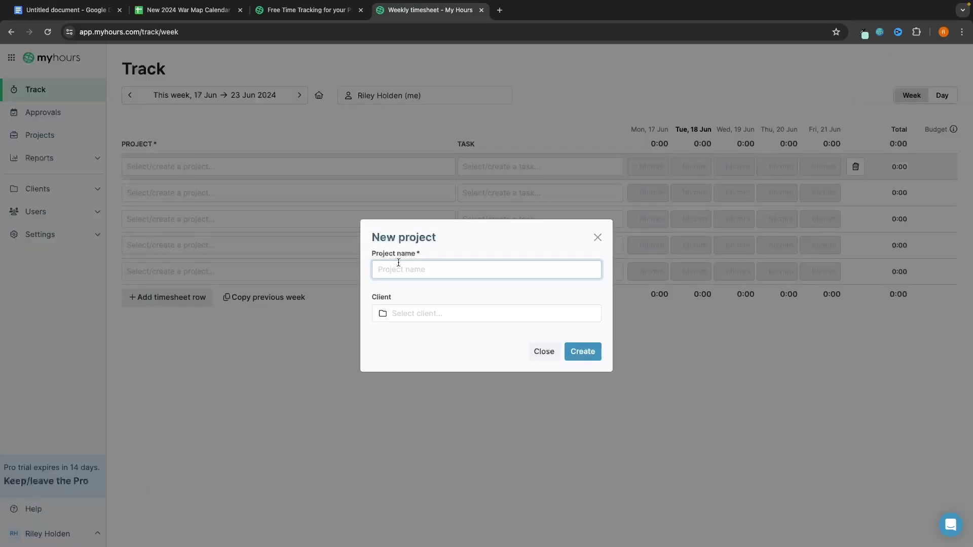
{"action": "type", "text": "Marketing campaign"}
{"action": "left_click", "coordinate": [409, 315]}
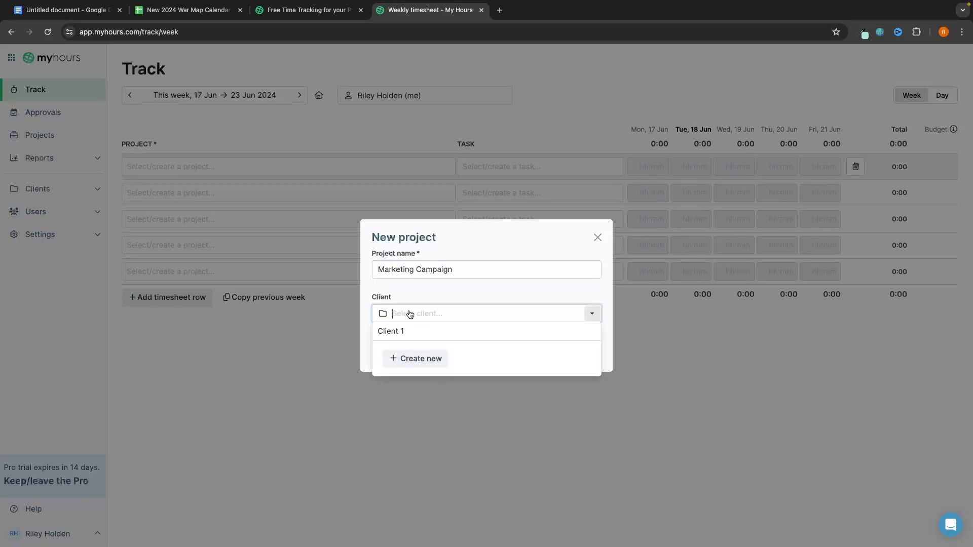
{"action": "left_click", "coordinate": [415, 359]}
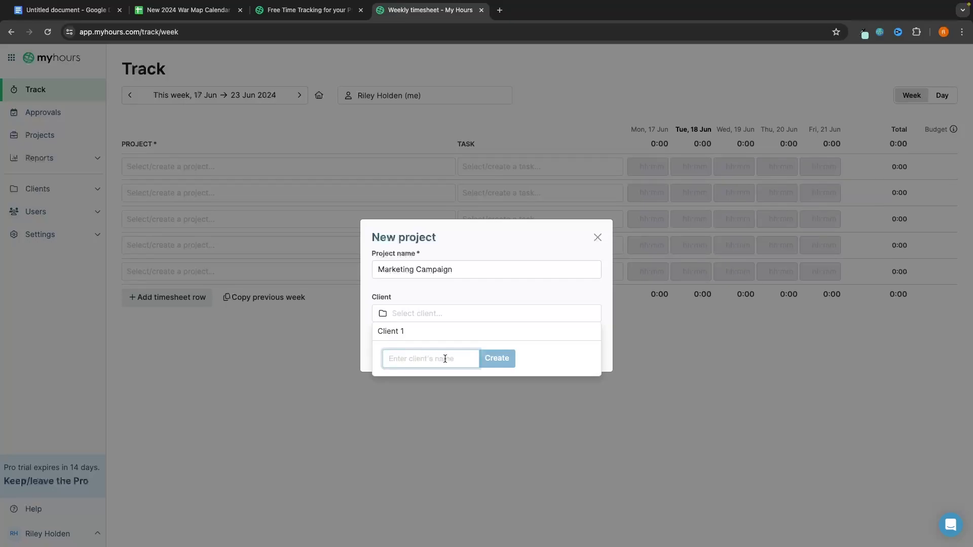
{"action": "type", "text": "Coffee Company"}
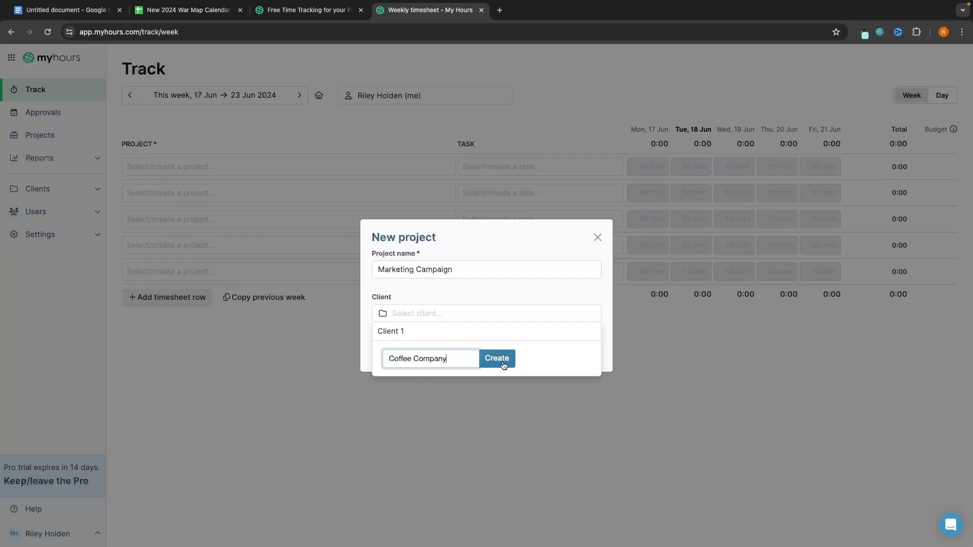
{"action": "left_click", "coordinate": [504, 365]}
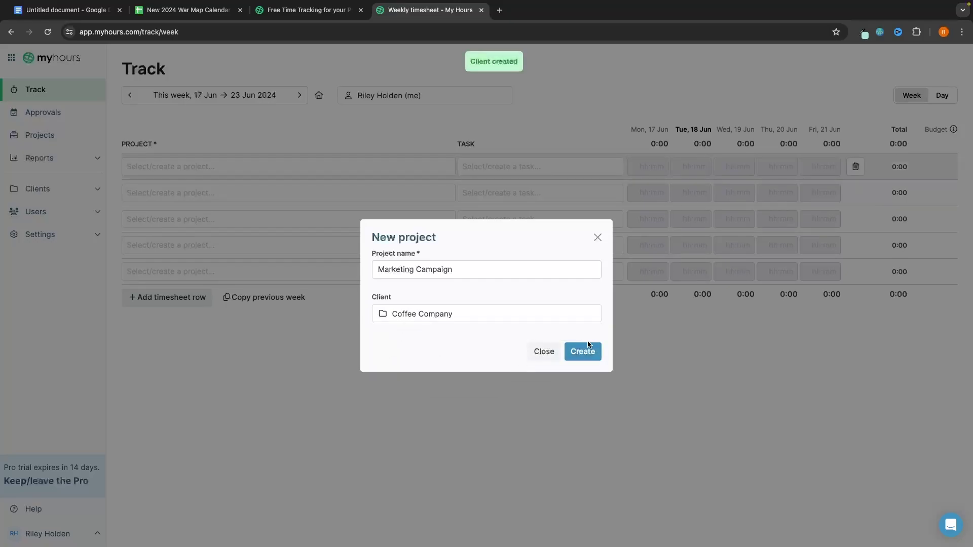
{"action": "left_click", "coordinate": [587, 348]}
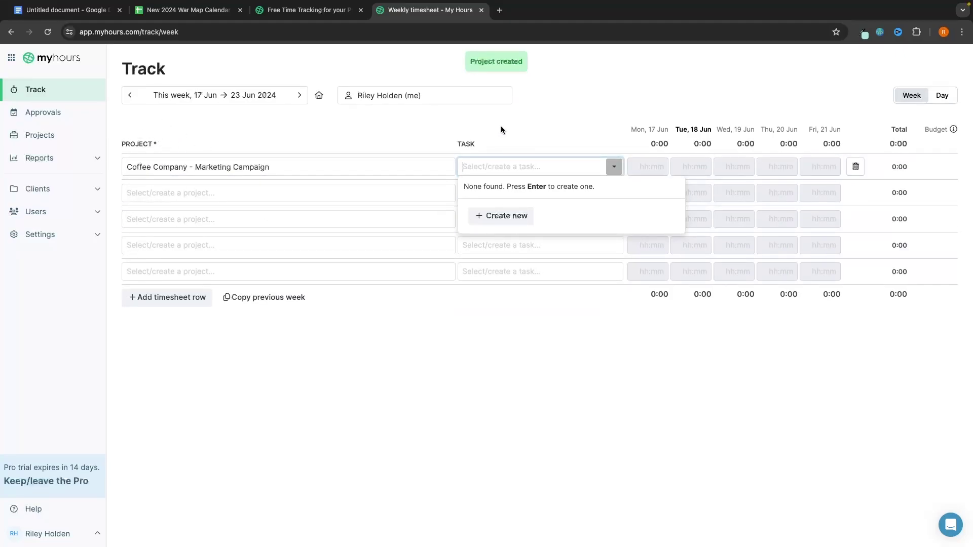
Create a task named Write ad copy for the Marketing Campaign project in the first timesheet row
{"action": "key", "text": "Tab"}
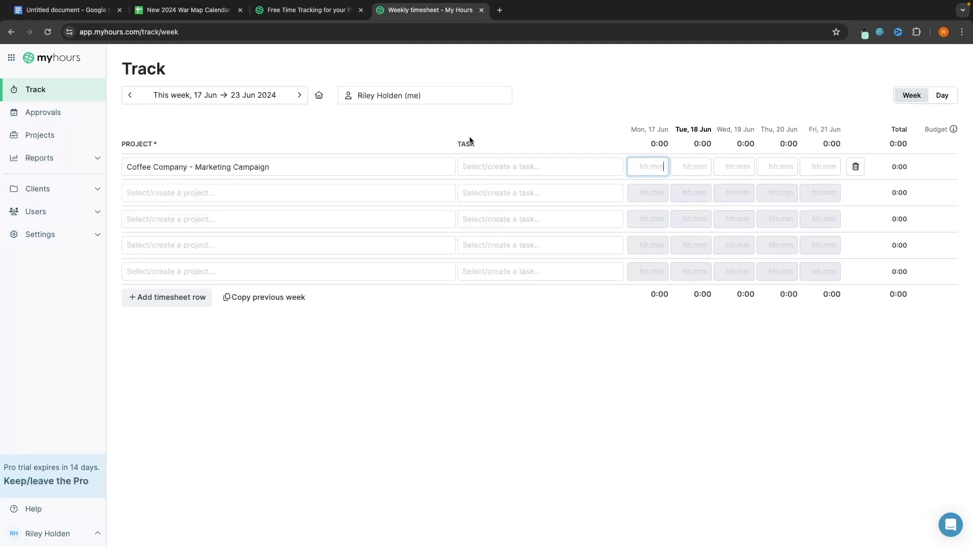
{"action": "left_click", "coordinate": [527, 166]}
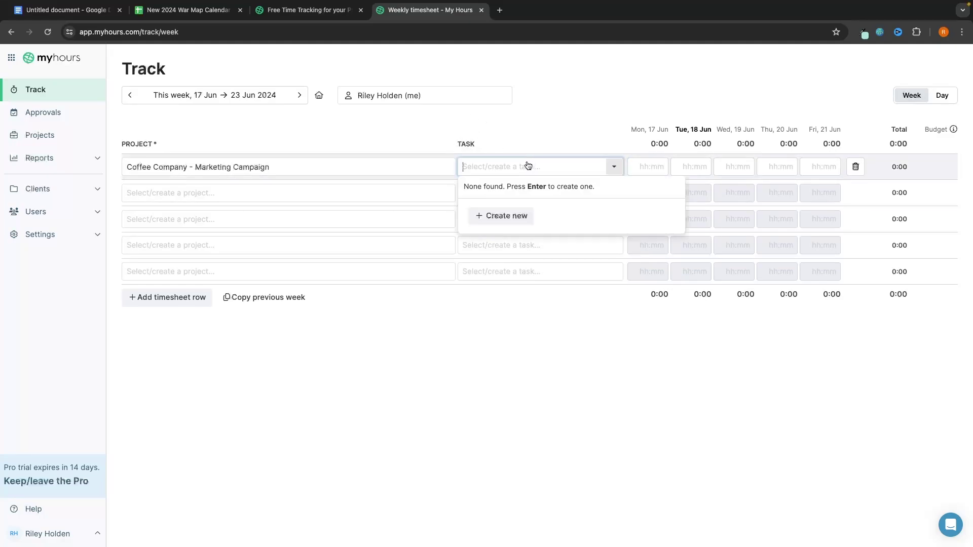
{"action": "left_click", "coordinate": [504, 216]}
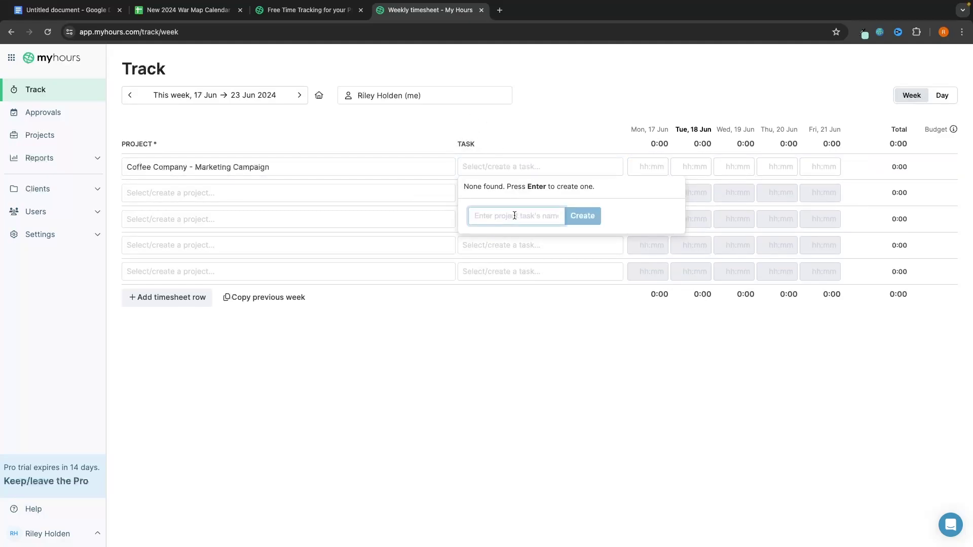
{"action": "type", "text": "Wirite ad copy"}
{"action": "left_click", "coordinate": [583, 216]}
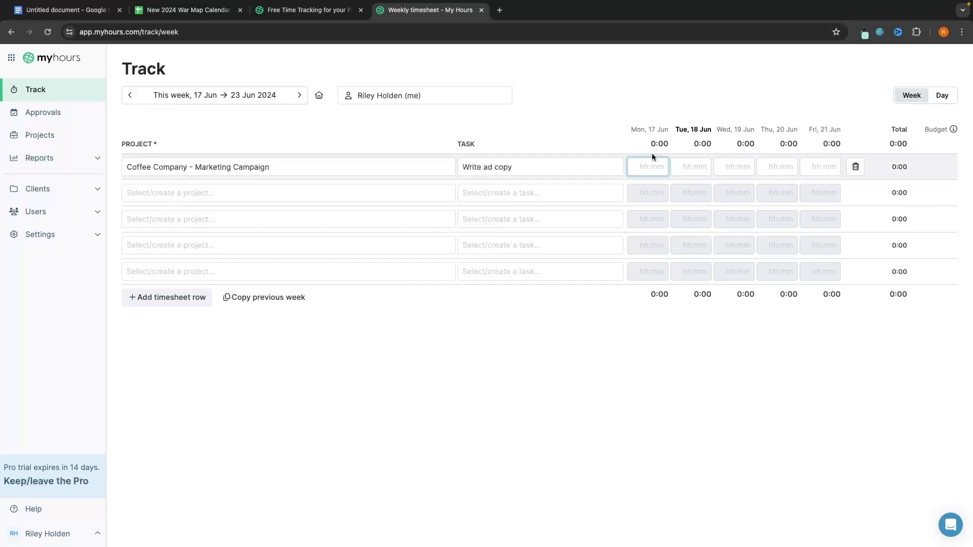
Log 7:00 hours on Monday and 3:00 hours on Tuesday for the Write ad copy task
{"action": "type", "text": "7:00"}
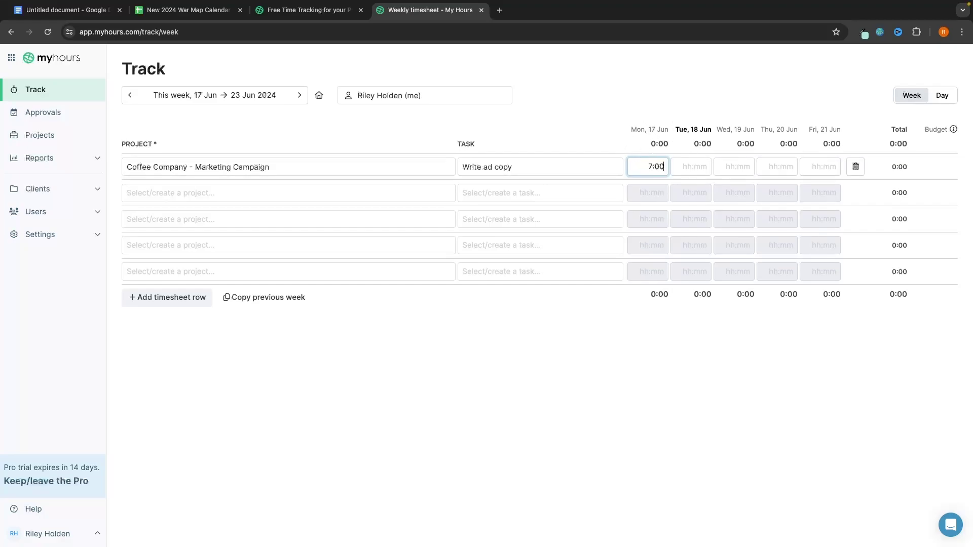
{"action": "left_click", "coordinate": [665, 130]}
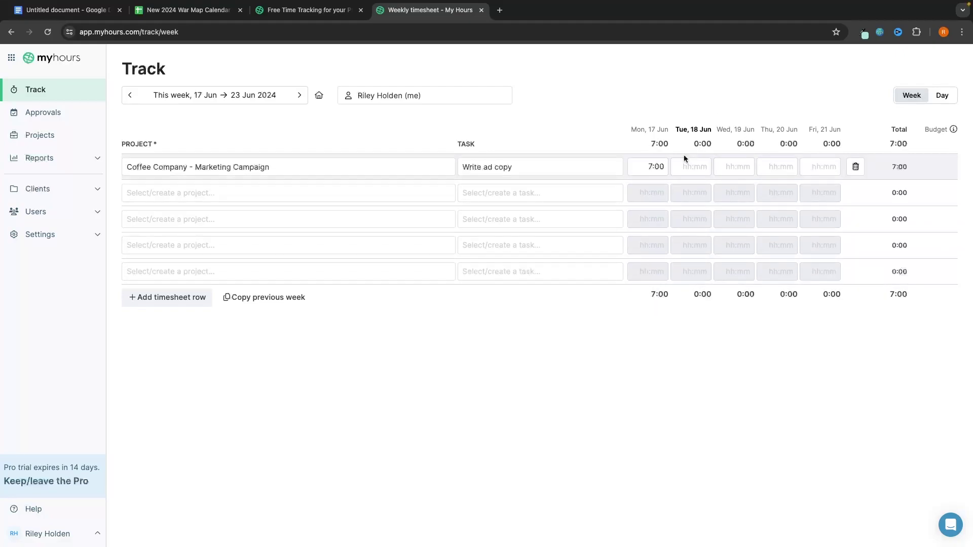
{"action": "left_click", "coordinate": [695, 167]}
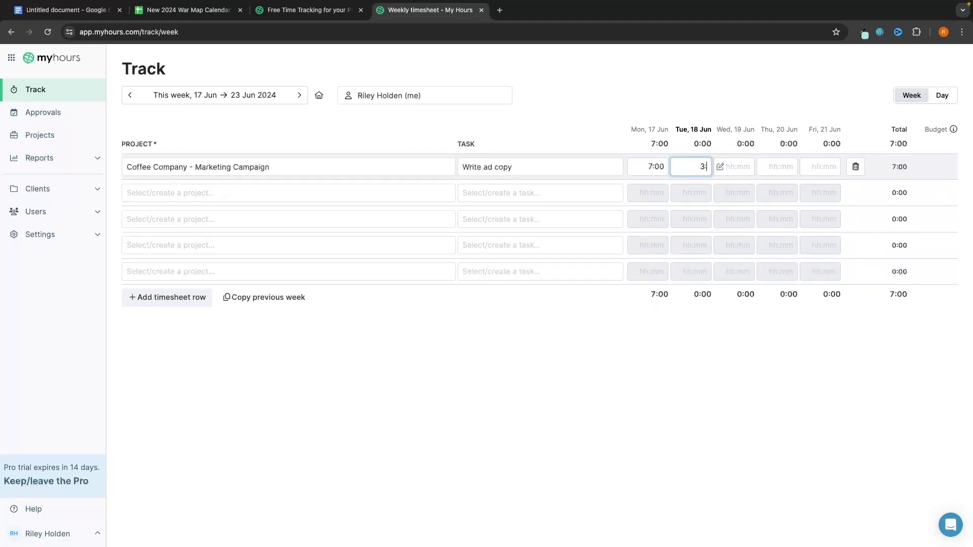
{"action": "left_click", "coordinate": [725, 113]}
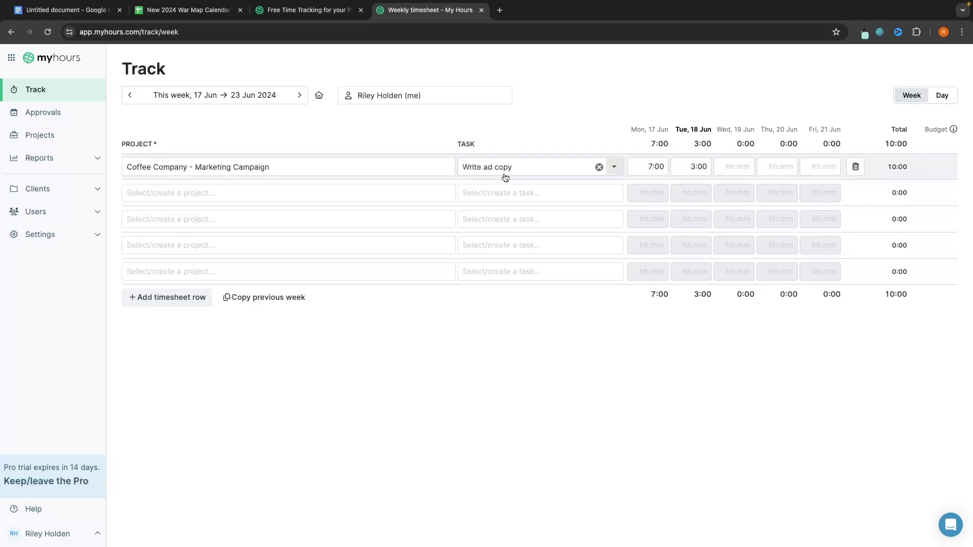
Assign the Marketing Campaign project to the second timesheet row and create a task named Create ad campaigns for it
{"action": "left_click", "coordinate": [174, 192]}
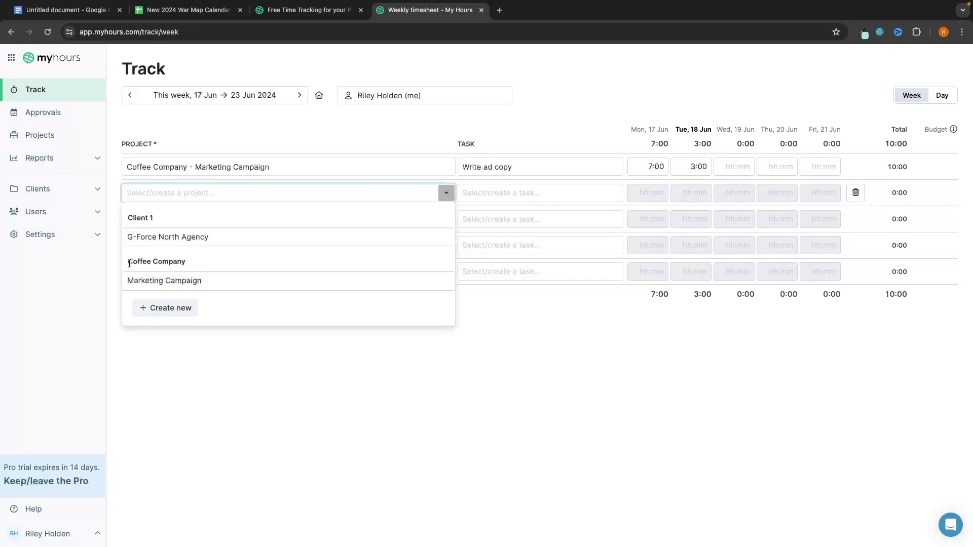
{"action": "left_click", "coordinate": [173, 281]}
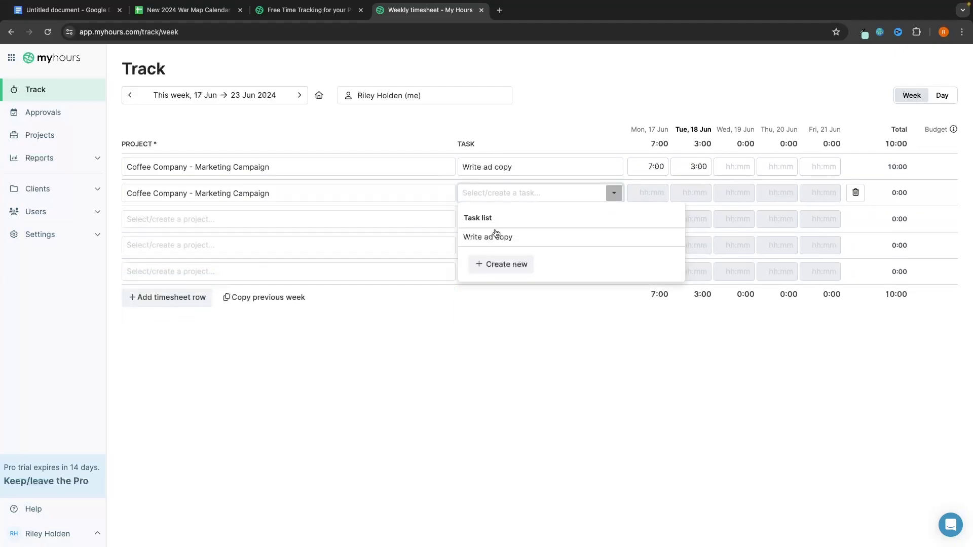
{"action": "left_click", "coordinate": [506, 264]}
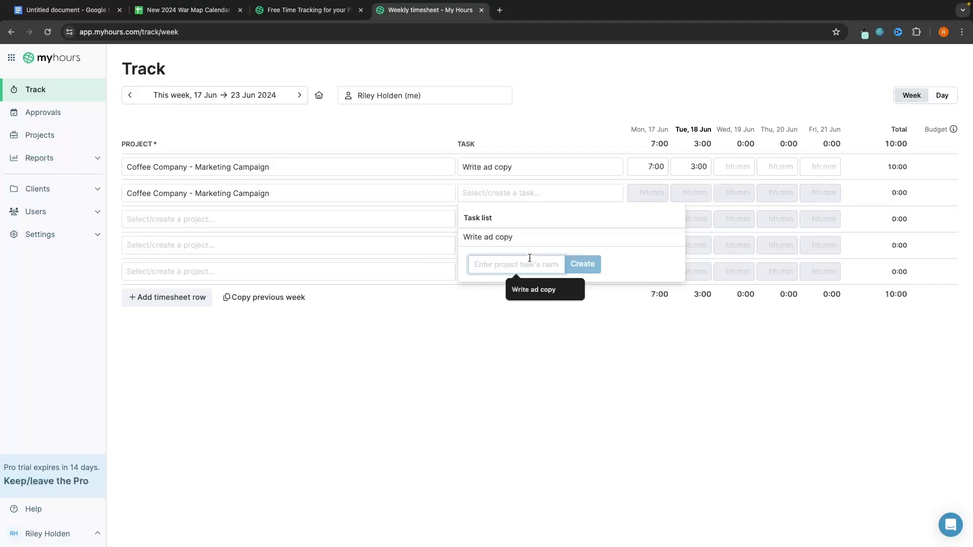
{"action": "type", "text": "Cread"}
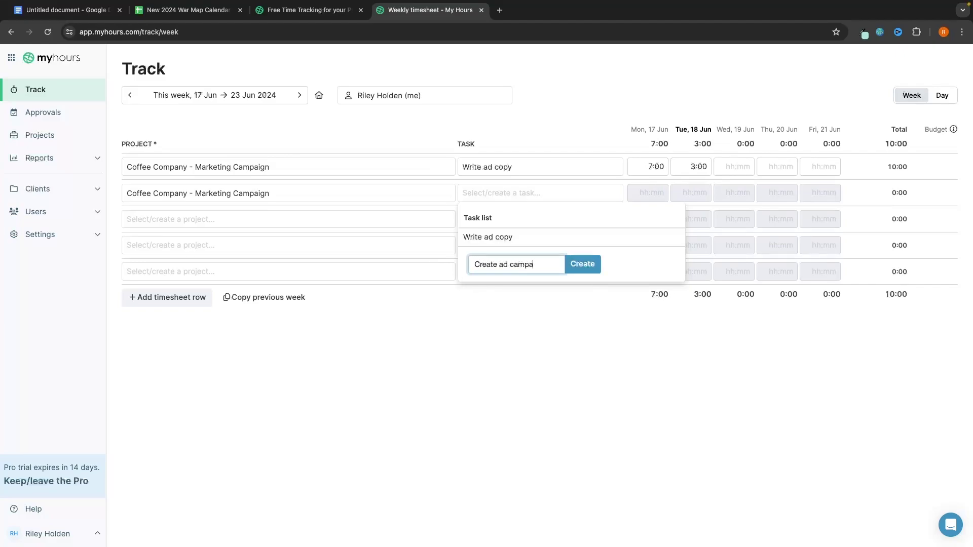
{"action": "left_click", "coordinate": [583, 264]}
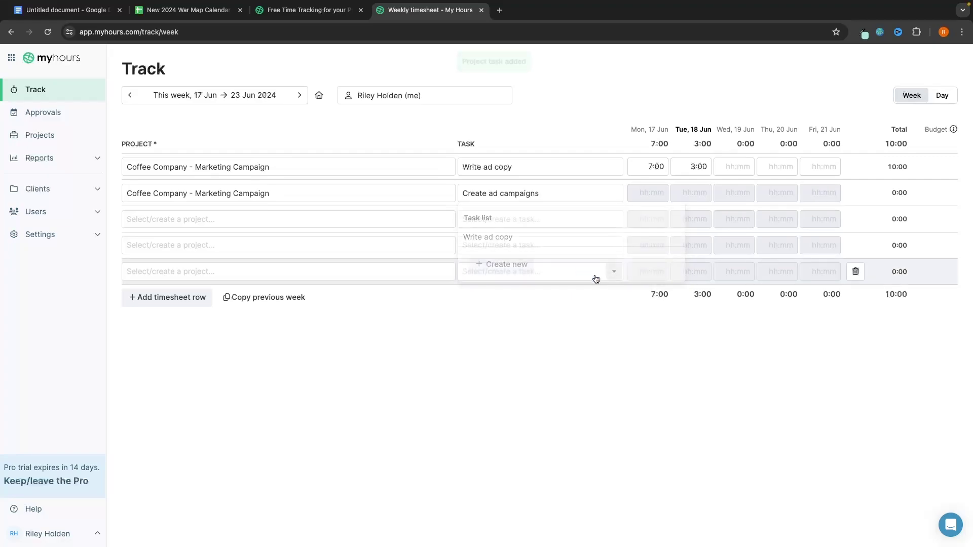
Log 3:00 hours on Monday and 1:00 hour on Tuesday for the Create ad campaigns task
{"action": "left_click", "coordinate": [645, 192]}
{"action": "type", "text": "3:00"}
{"action": "left_click", "coordinate": [694, 192]}
{"action": "type", "text": "1:00"}
{"action": "key", "text": "Return"}
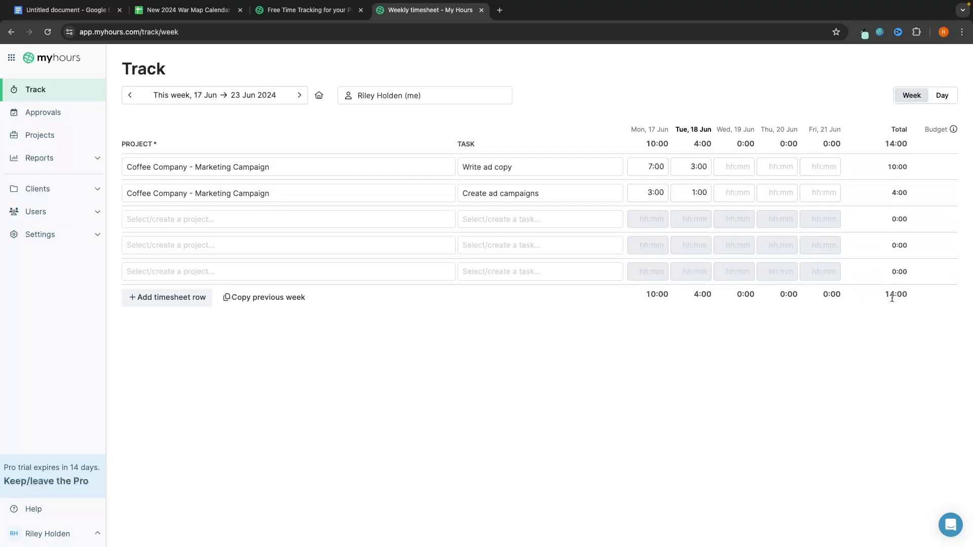
{"action": "left_click", "coordinate": [217, 220]}
{"action": "left_click", "coordinate": [169, 334]}
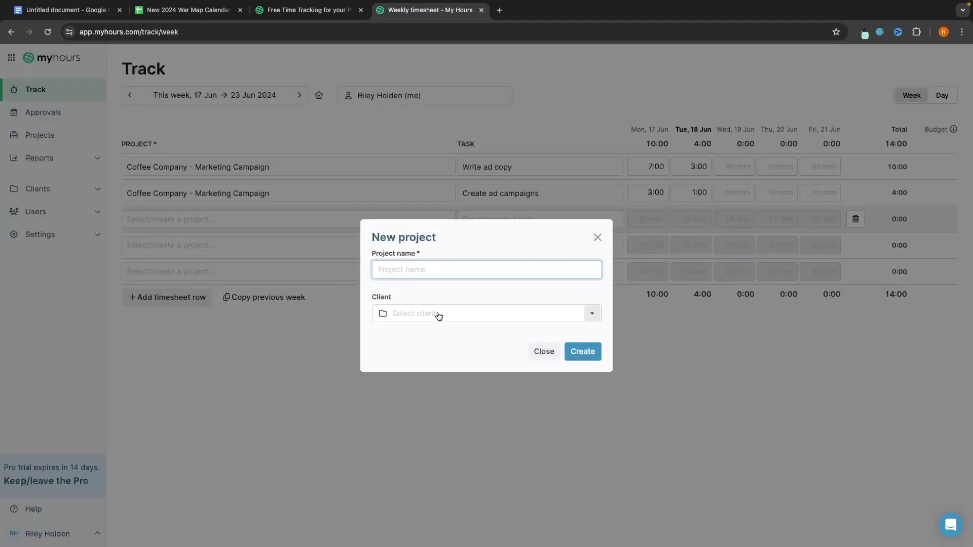
{"action": "left_click", "coordinate": [596, 238]}
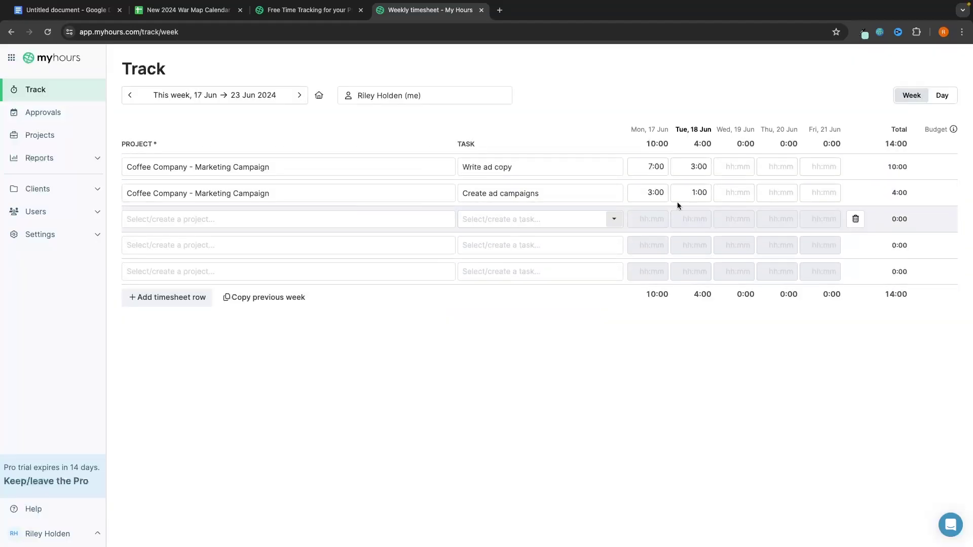
Start a time log in the day layout for the Marketing Campaign project with the Create ad campaigns task and an empty description
{"action": "left_click", "coordinate": [945, 95]}
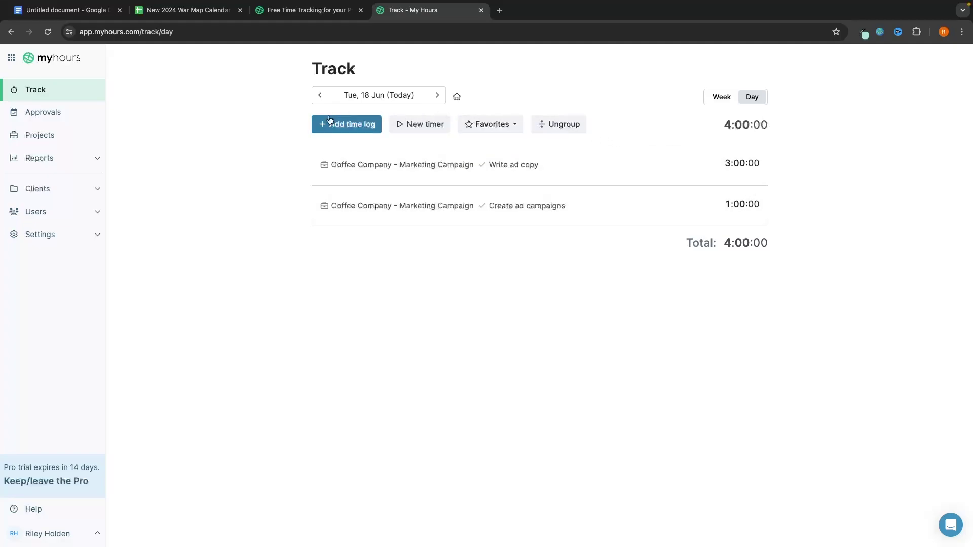
{"action": "left_click", "coordinate": [319, 130]}
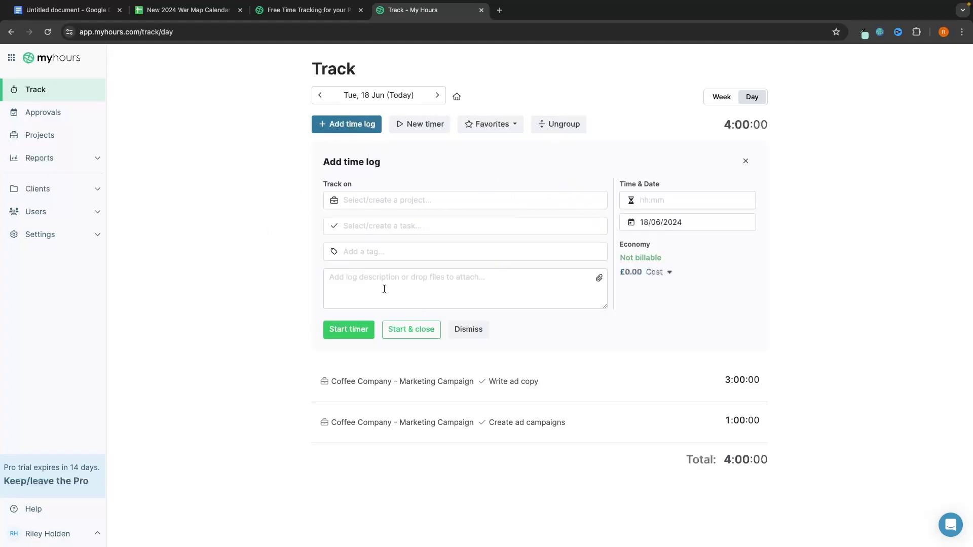
{"action": "left_click", "coordinate": [420, 206]}
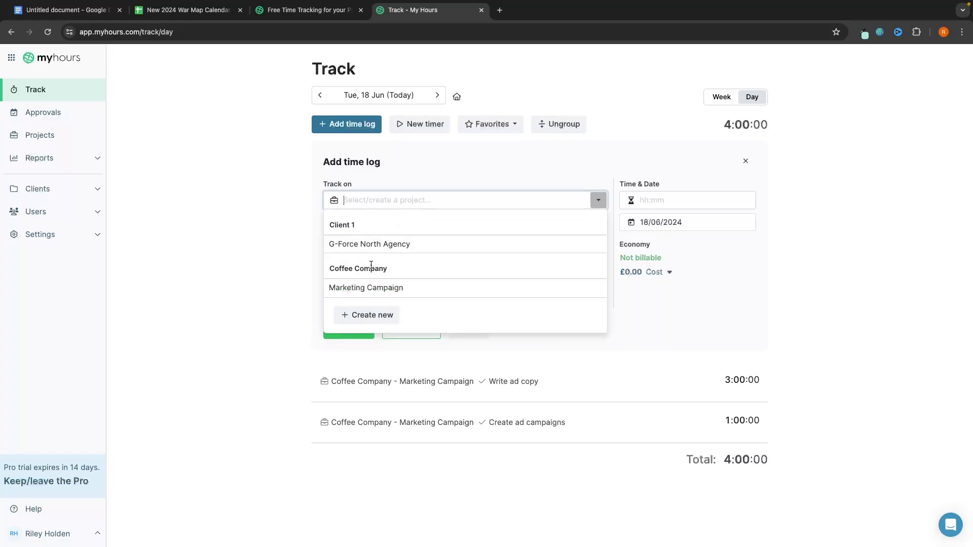
{"action": "left_click", "coordinate": [390, 288]}
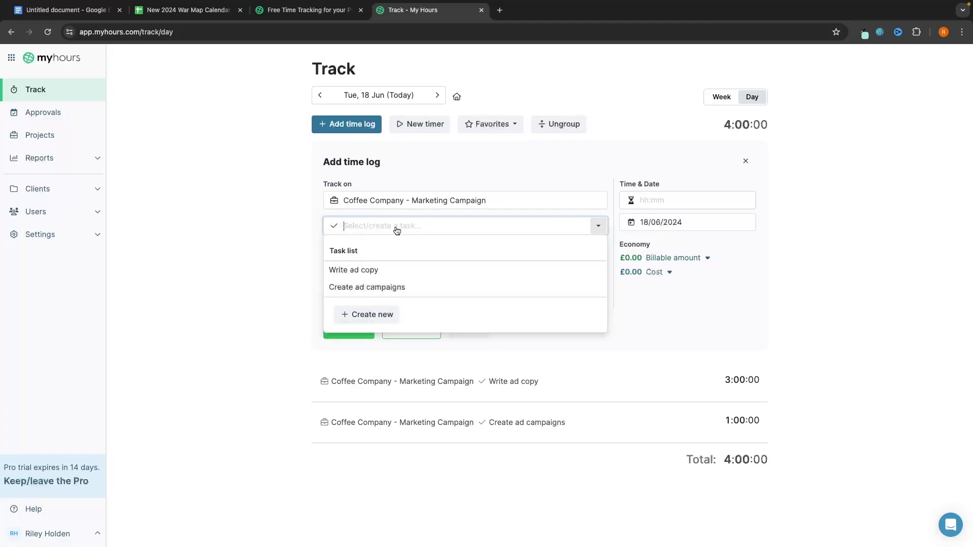
{"action": "left_click", "coordinate": [370, 287]}
{"action": "left_click", "coordinate": [523, 277]}
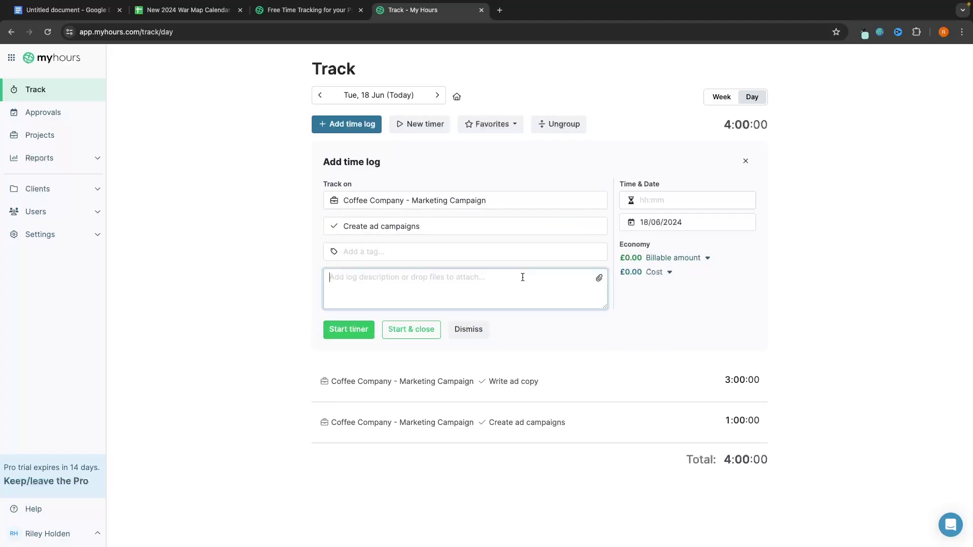
{"action": "type", "text": "fe"}
{"action": "key", "text": "BackSpace"}
Set the new time log's duration to 1:00, add the log and close its form
{"action": "left_click", "coordinate": [656, 203]}
{"action": "type", "text": "1:00"}
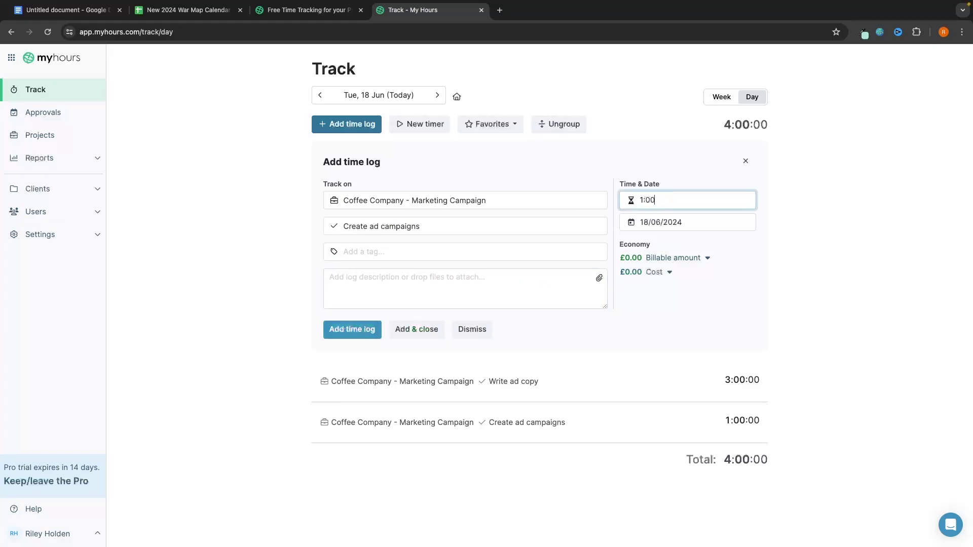
{"action": "left_click", "coordinate": [820, 179]}
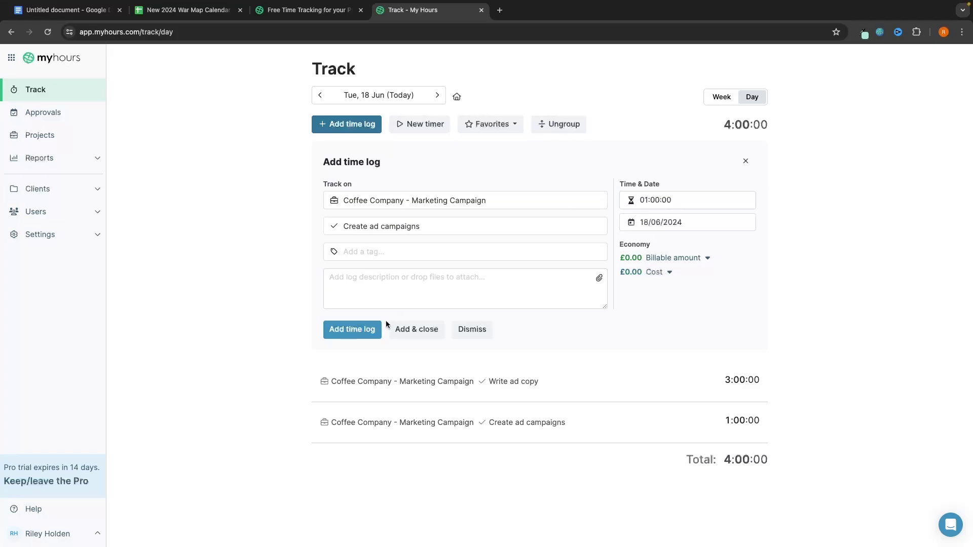
{"action": "left_click", "coordinate": [361, 330]}
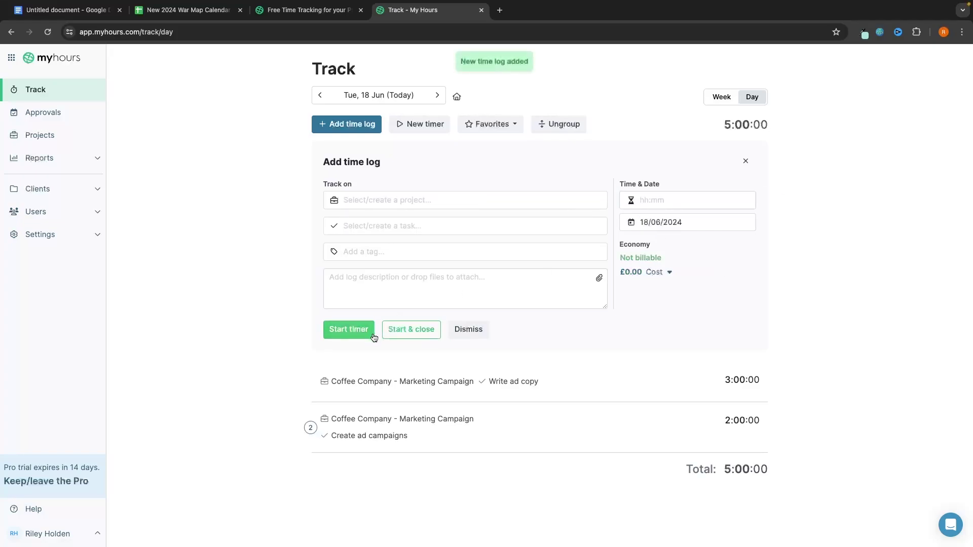
{"action": "left_click", "coordinate": [746, 161]}
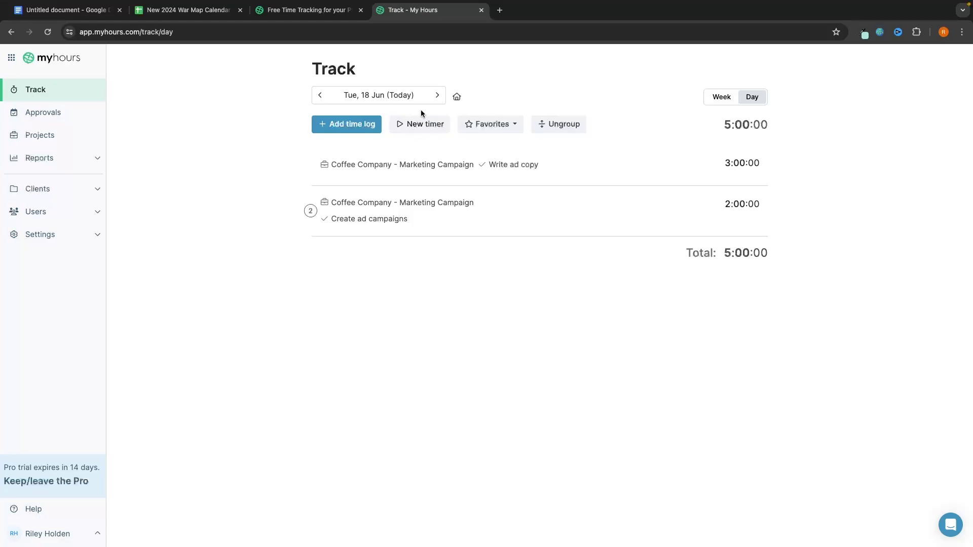
Start a new timer and assign it to the Marketing Campaign project and the Create ad campaigns task
{"action": "mouse_move", "coordinate": [347, 212]}
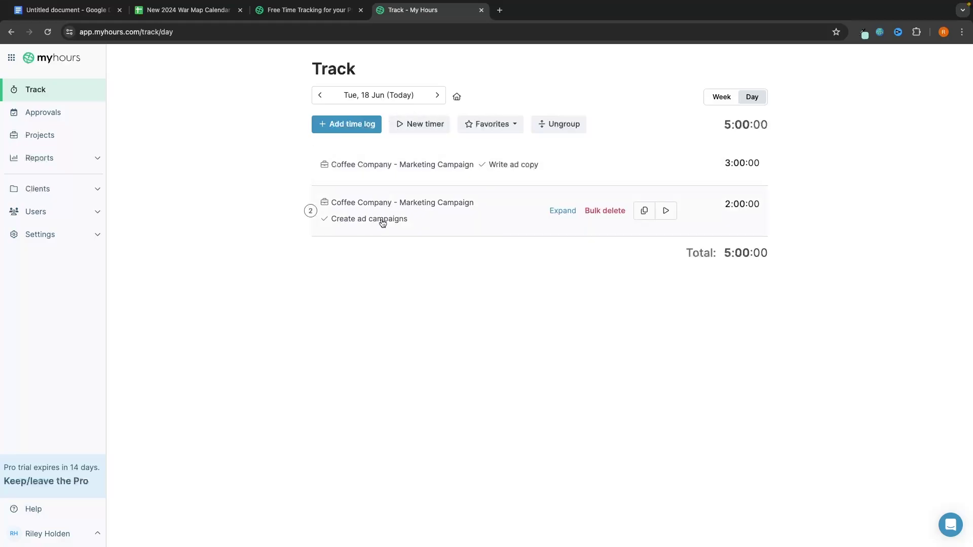
{"action": "left_click", "coordinate": [419, 124]}
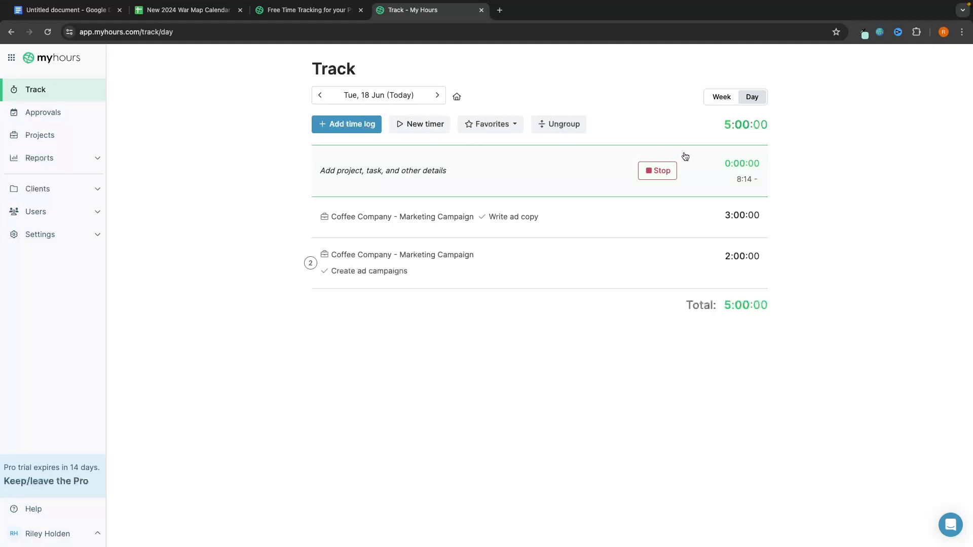
{"action": "left_click", "coordinate": [384, 171]}
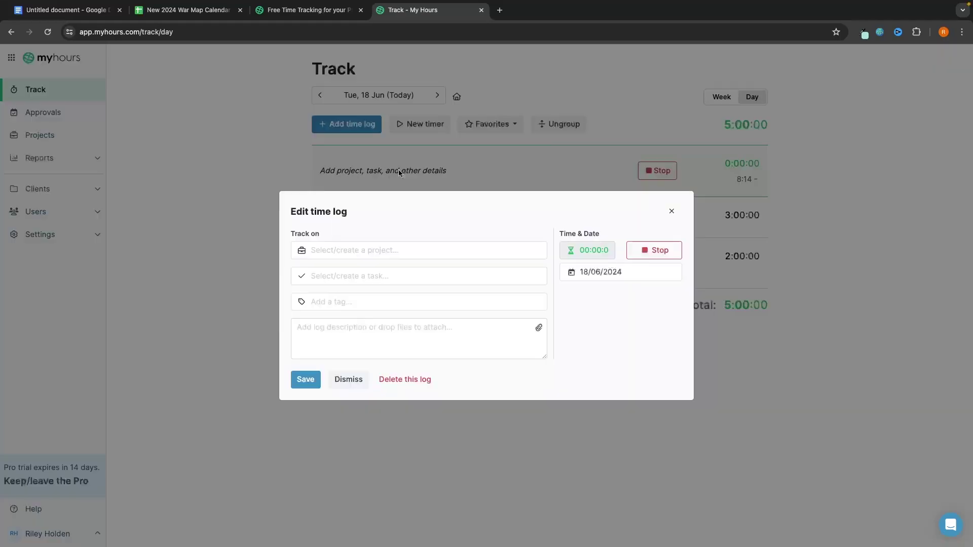
{"action": "left_click", "coordinate": [369, 250]}
{"action": "left_click", "coordinate": [350, 337]}
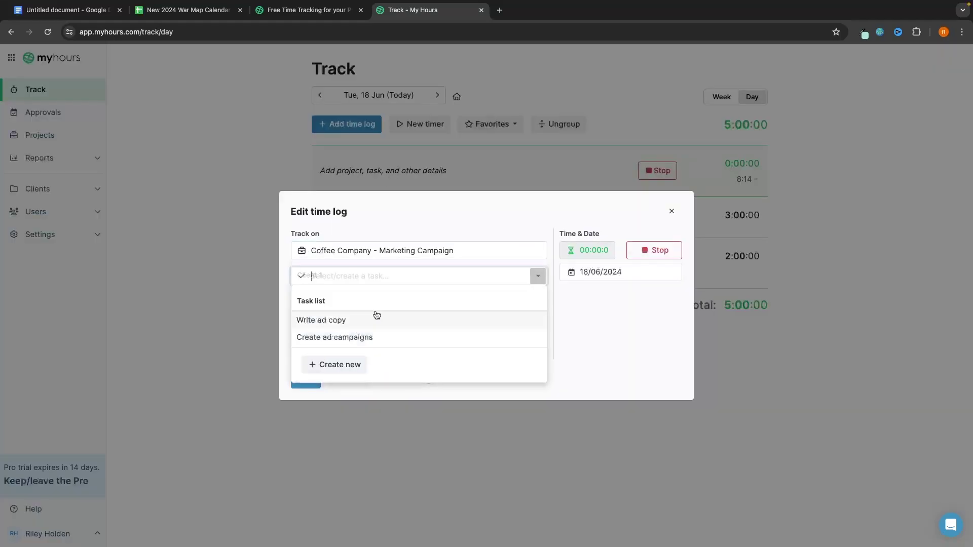
{"action": "left_click", "coordinate": [338, 340]}
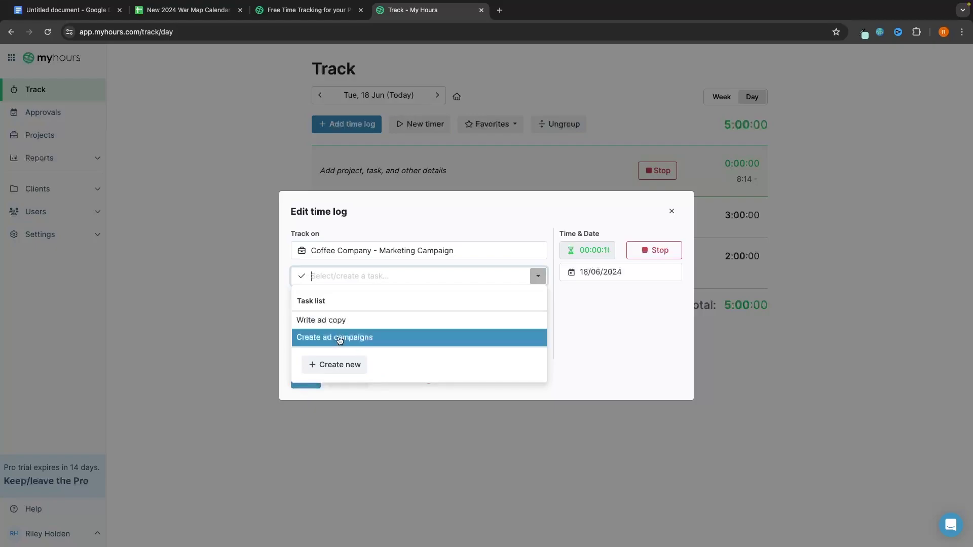
{"action": "left_click", "coordinate": [566, 294]}
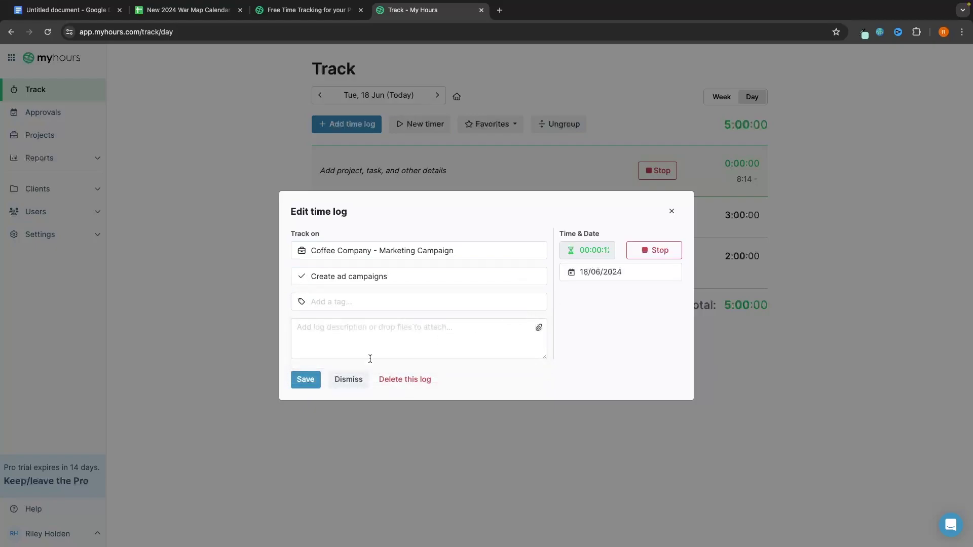
{"action": "left_click", "coordinate": [306, 379]}
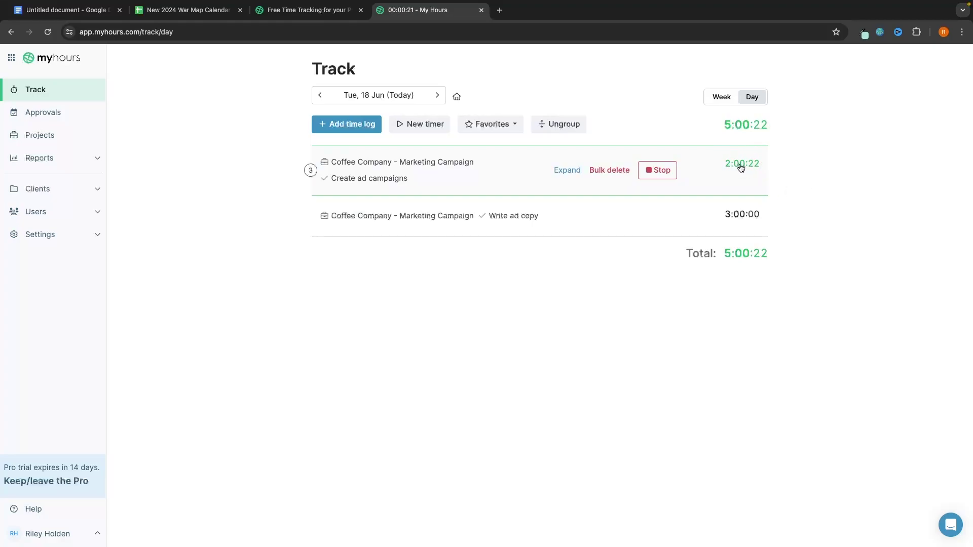
Open a blank browser tab, return to My Hours and stop the running timer
{"action": "left_click", "coordinate": [500, 10]}
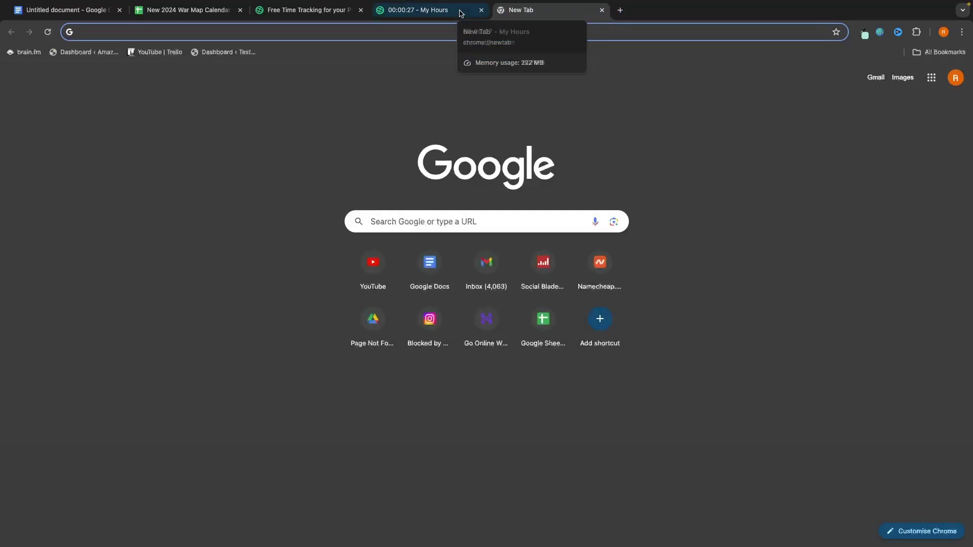
{"action": "left_click", "coordinate": [411, 18]}
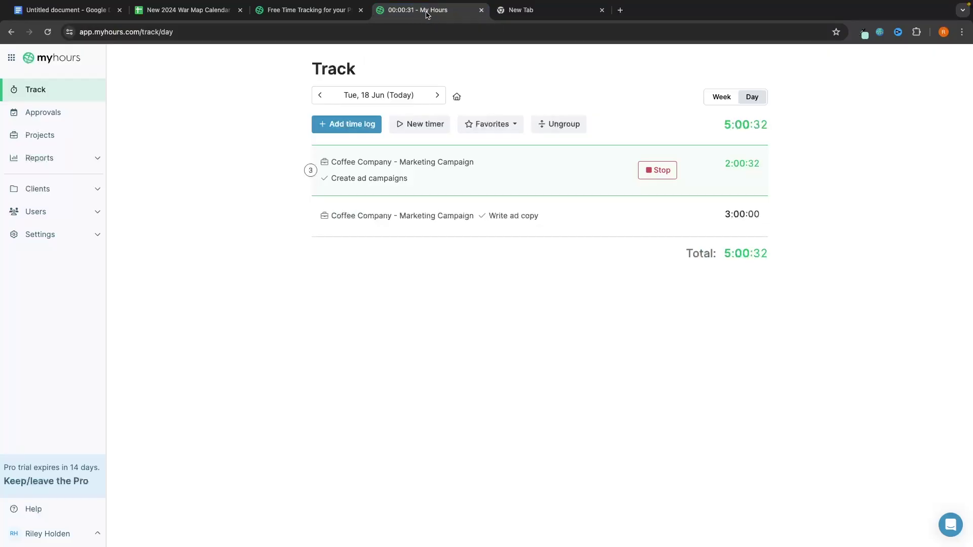
{"action": "left_click", "coordinate": [657, 172]}
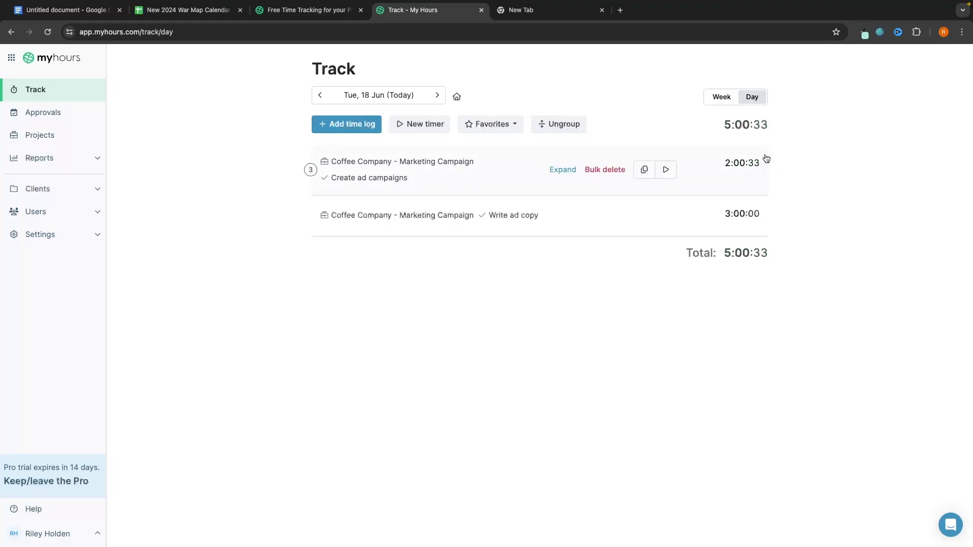
Look at the projects list, return to time tracking and switch the timesheet to the week layout
{"action": "left_click", "coordinate": [22, 142]}
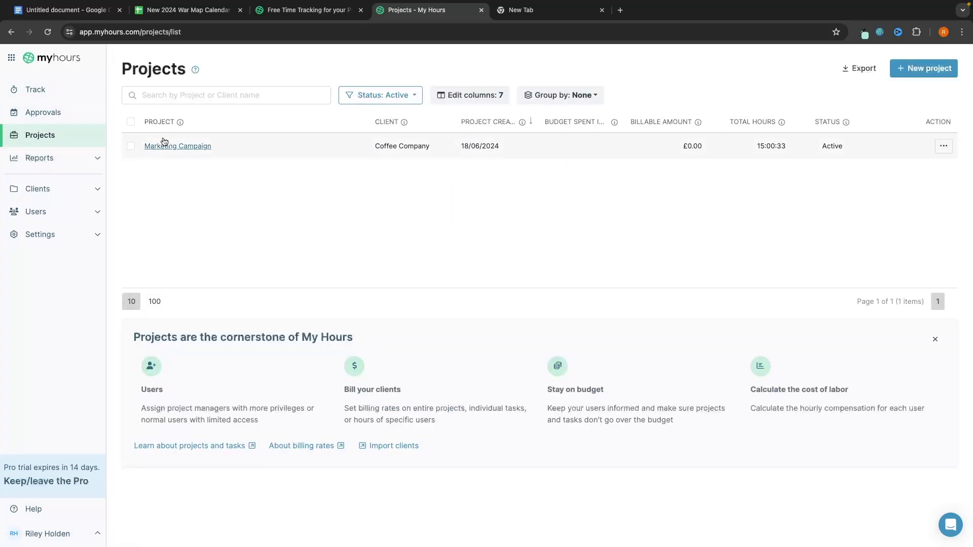
{"action": "left_click", "coordinate": [89, 97]}
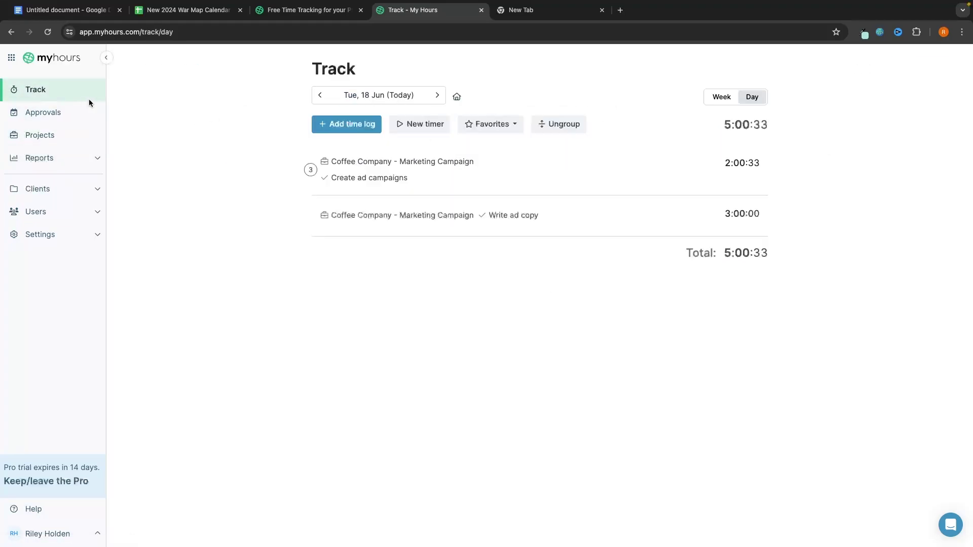
{"action": "left_click", "coordinate": [706, 98]}
{"action": "left_click", "coordinate": [177, 223]}
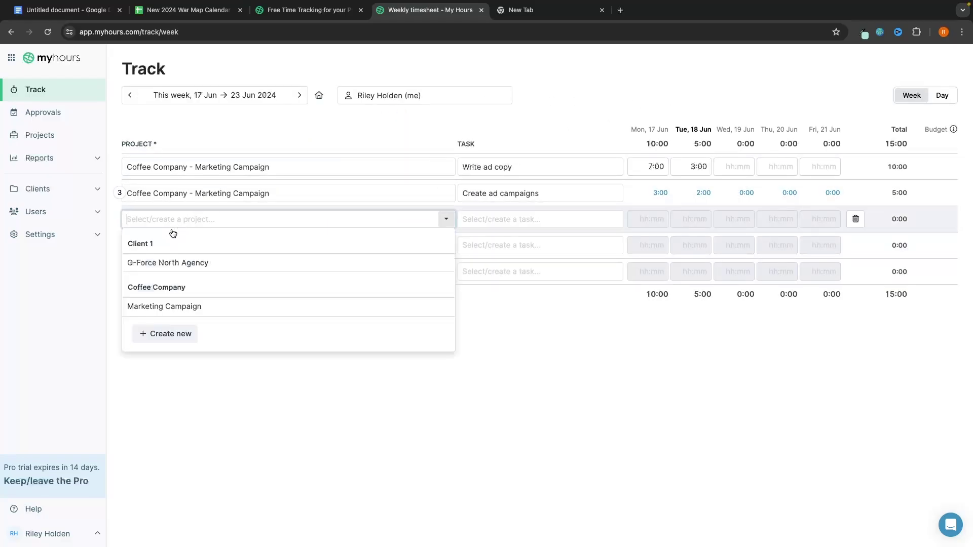
{"action": "left_click", "coordinate": [170, 335]}
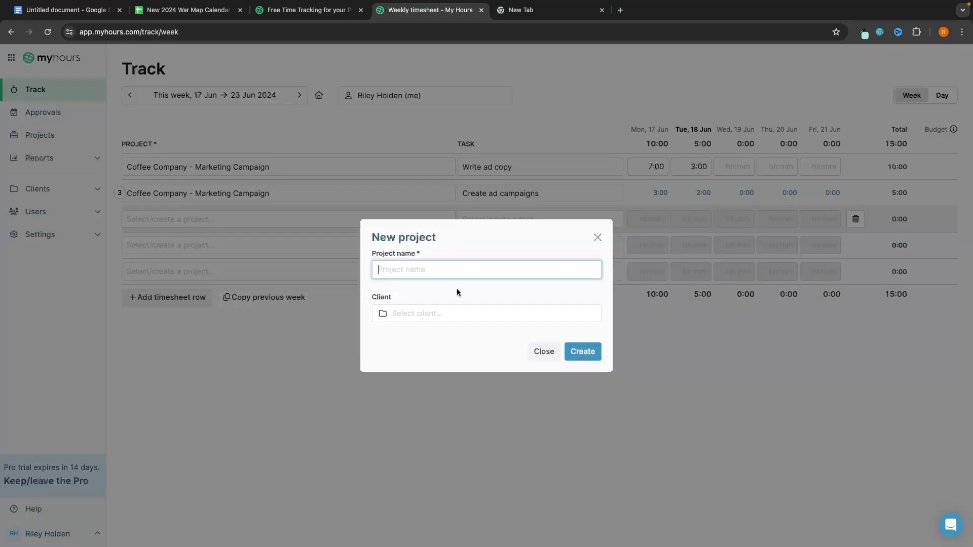
{"action": "left_click", "coordinate": [598, 236]}
From the projects list, create a project named Instagram Content Creation and assign it to a new client called Pet Client
{"action": "left_click", "coordinate": [60, 134]}
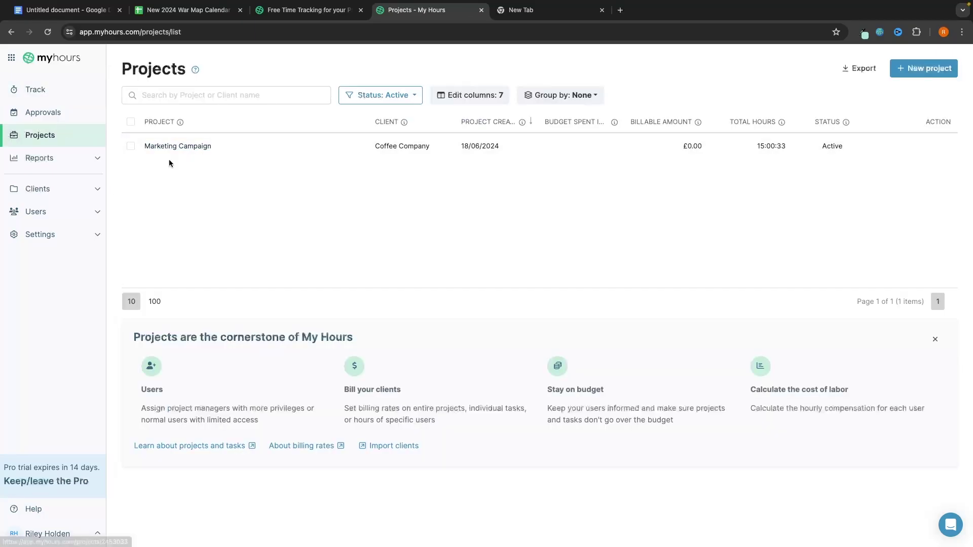
{"action": "left_click", "coordinate": [919, 76]}
{"action": "type", "text": "Content Creation"}
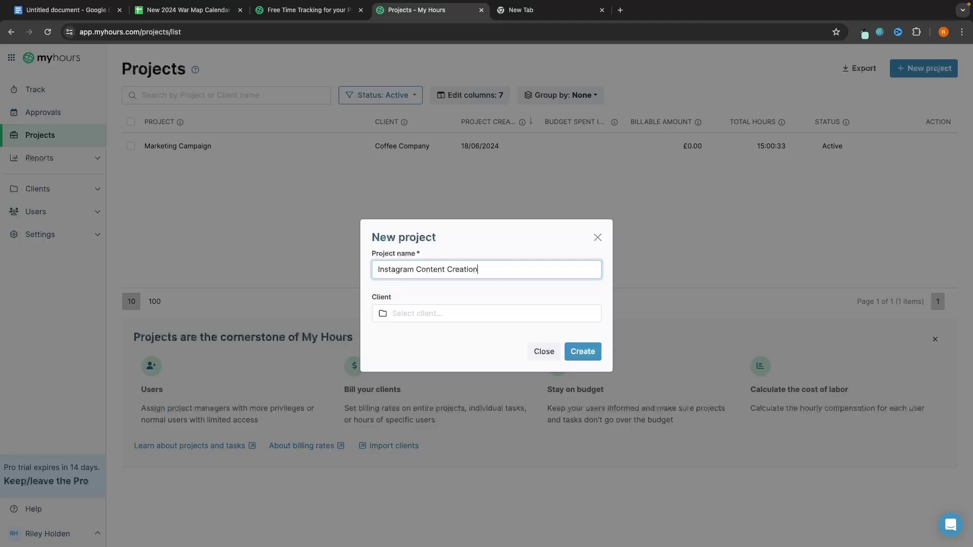
{"action": "left_click", "coordinate": [443, 310]}
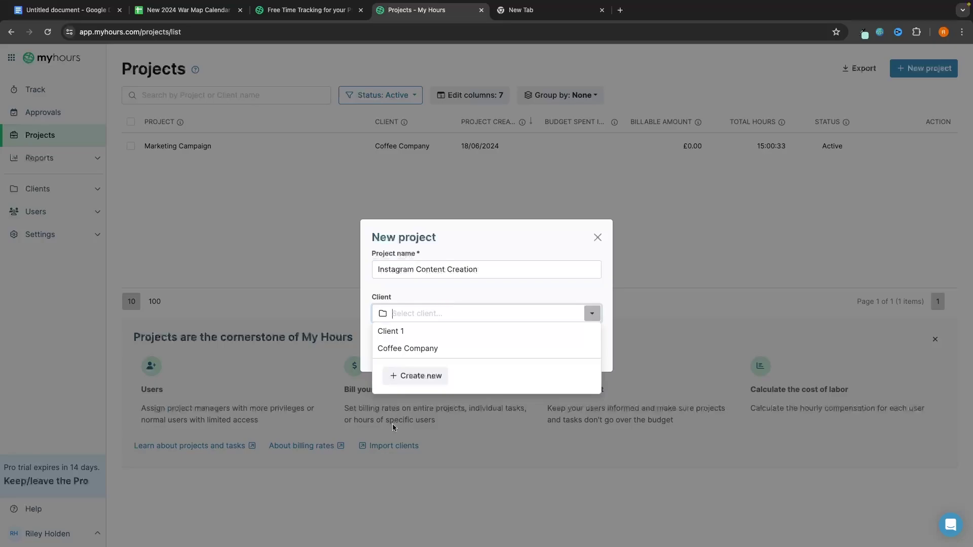
{"action": "left_click", "coordinate": [416, 375]}
{"action": "type", "text": "Pet"}
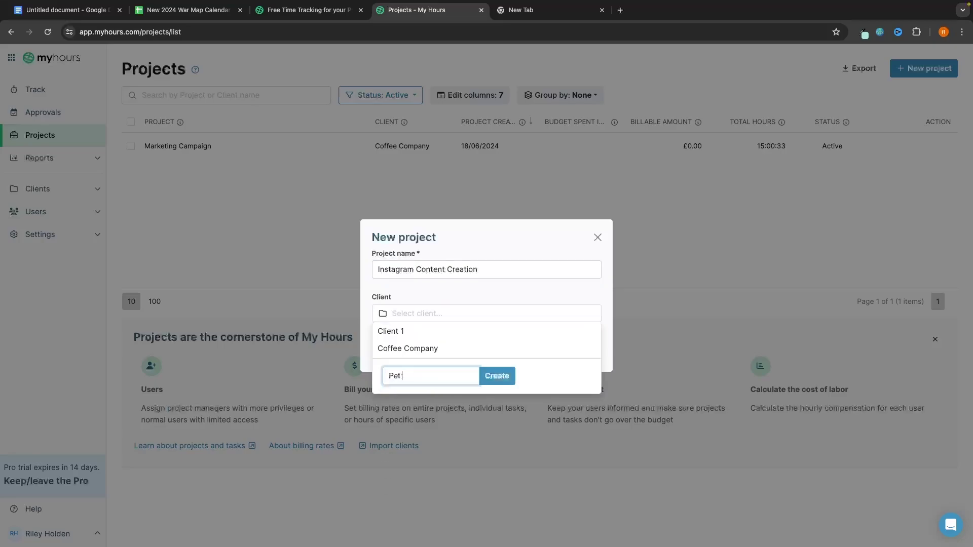
{"action": "left_click", "coordinate": [497, 375]}
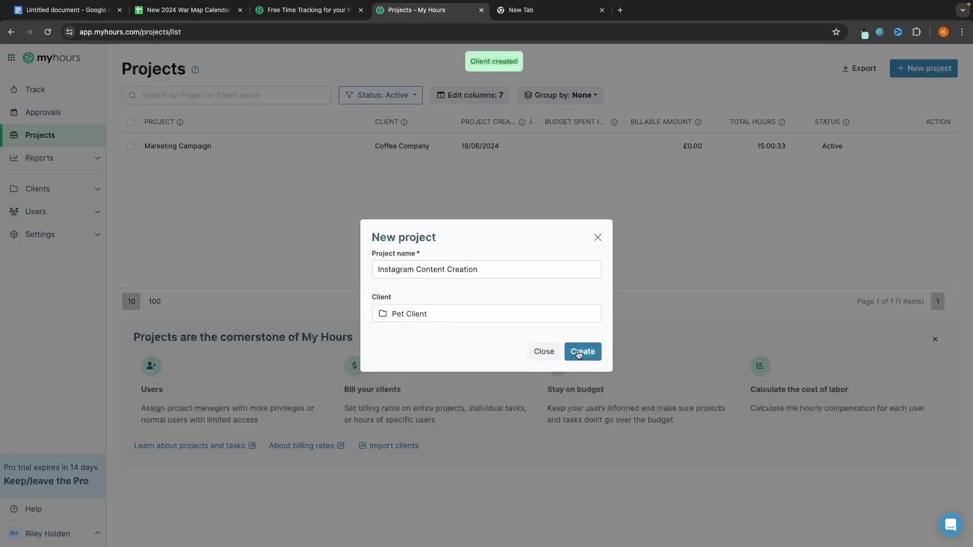
{"action": "left_click", "coordinate": [583, 351]}
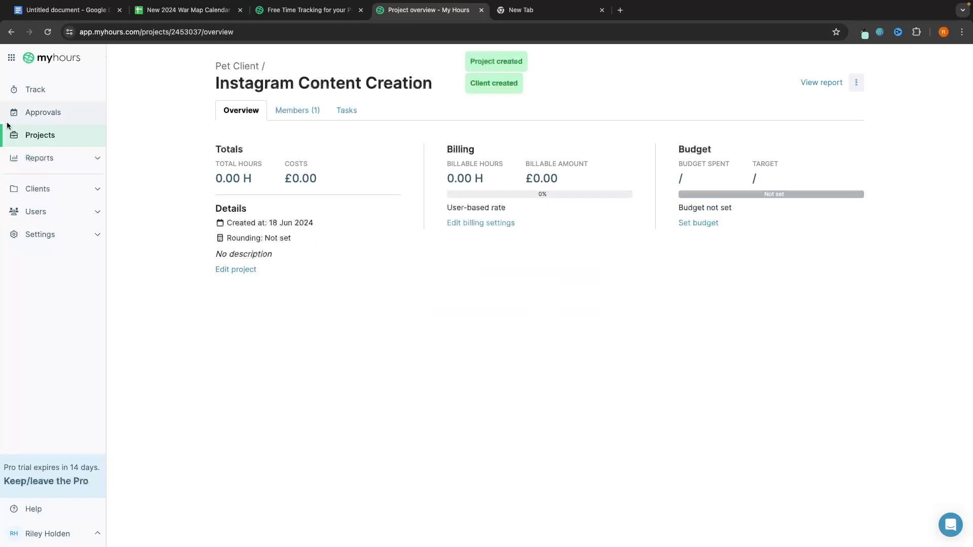
Check the project choices for the first empty row of the weekly timesheet for Instagram Content Creation under Pet Client
{"action": "left_click", "coordinate": [37, 89]}
{"action": "left_click", "coordinate": [236, 220]}
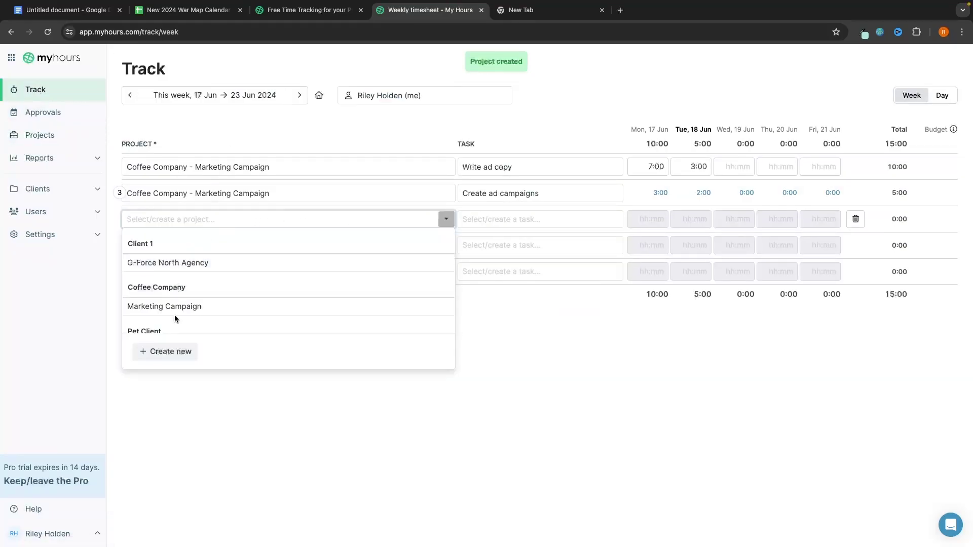
{"action": "scroll", "coordinate": [170, 312], "scroll_direction": "down", "scroll_amount": 1}
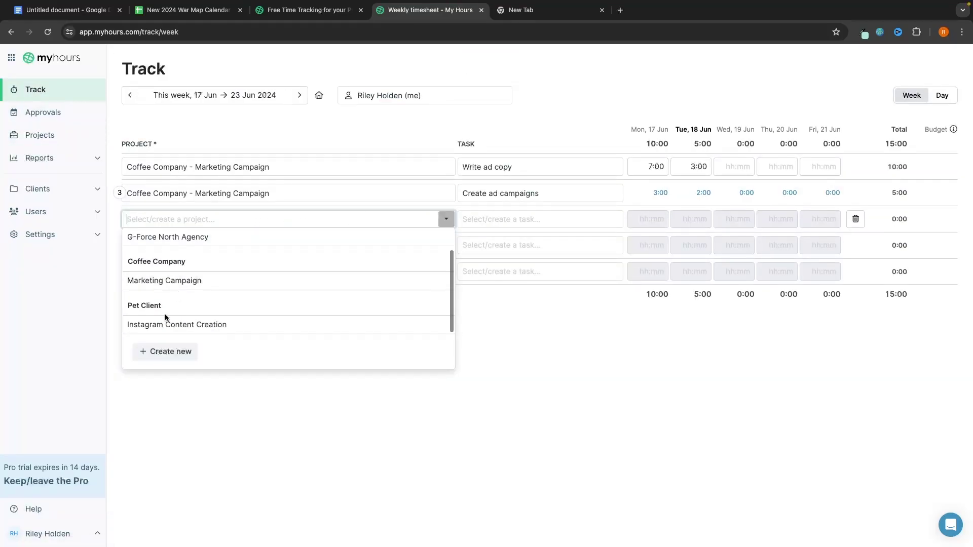
{"action": "left_click", "coordinate": [280, 392]}
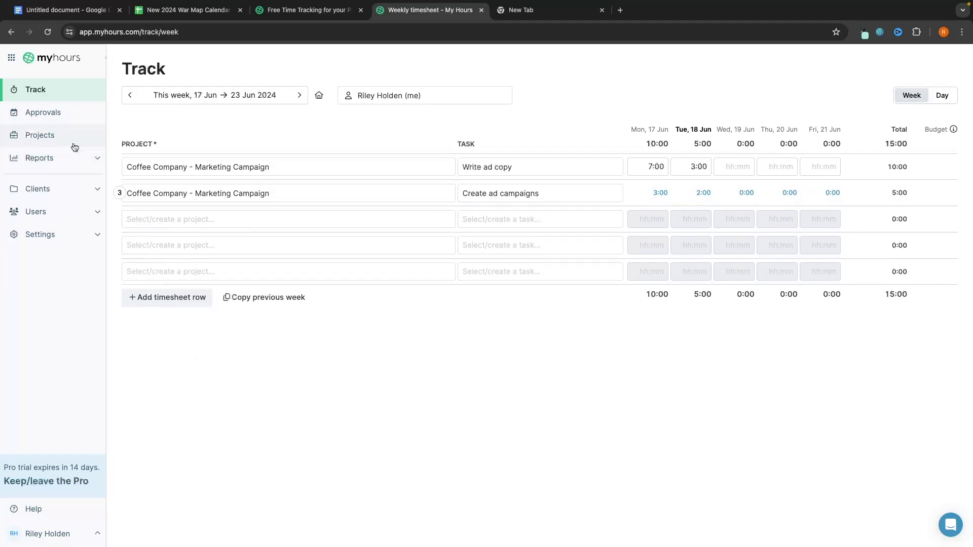
Open the reports dashboard and examine this month's total hours and the hours distribution by task
{"action": "left_click", "coordinate": [38, 157]}
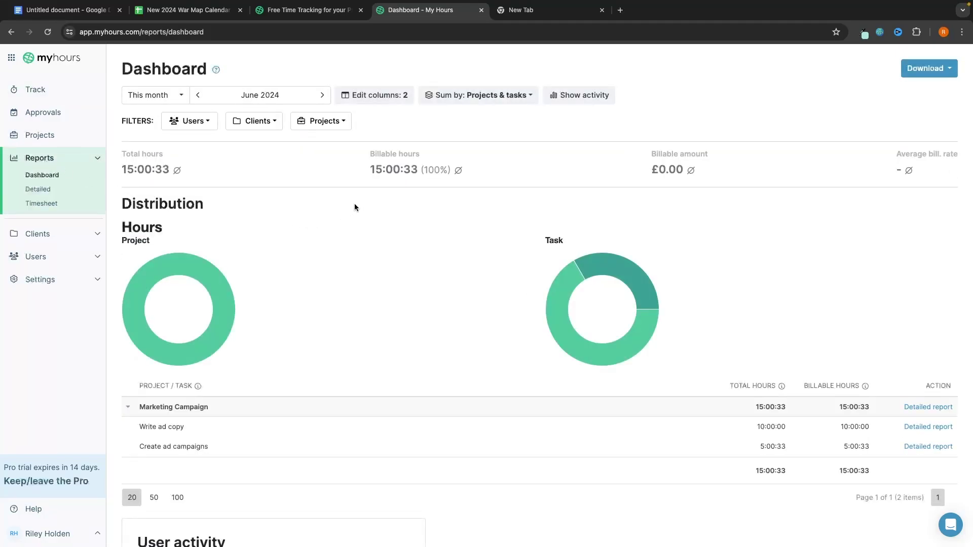
{"action": "scroll", "coordinate": [244, 247], "scroll_direction": "down", "scroll_amount": 1}
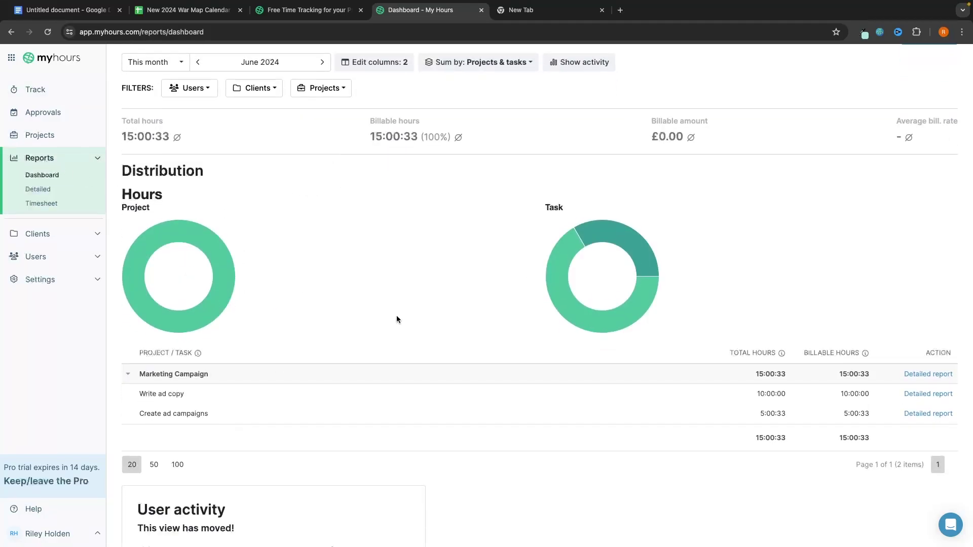
{"action": "scroll", "coordinate": [396, 315], "scroll_direction": "up", "scroll_amount": 1}
{"action": "left_click_drag", "start_coordinate": [122, 168], "coordinate": [151, 168]}
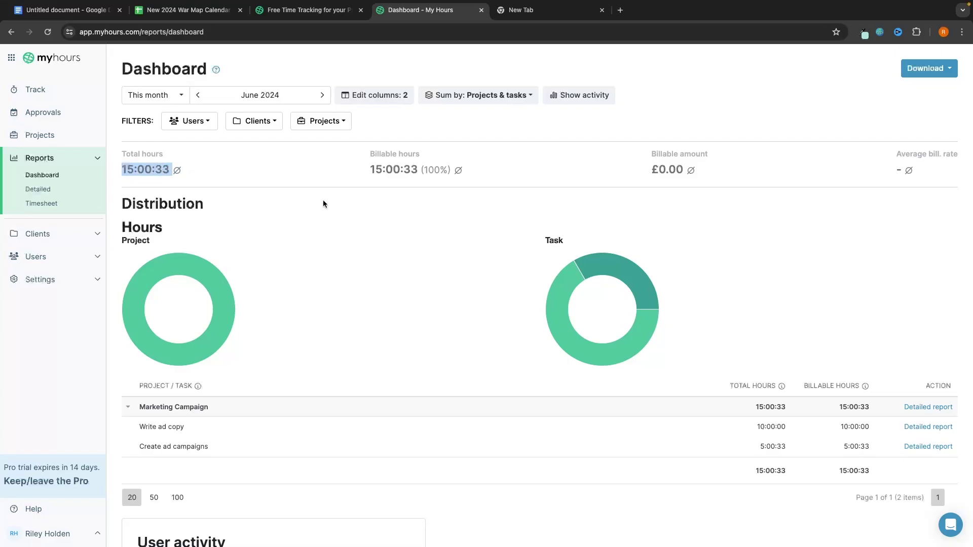
{"action": "left_click", "coordinate": [522, 254]}
{"action": "mouse_move", "coordinate": [565, 275]}
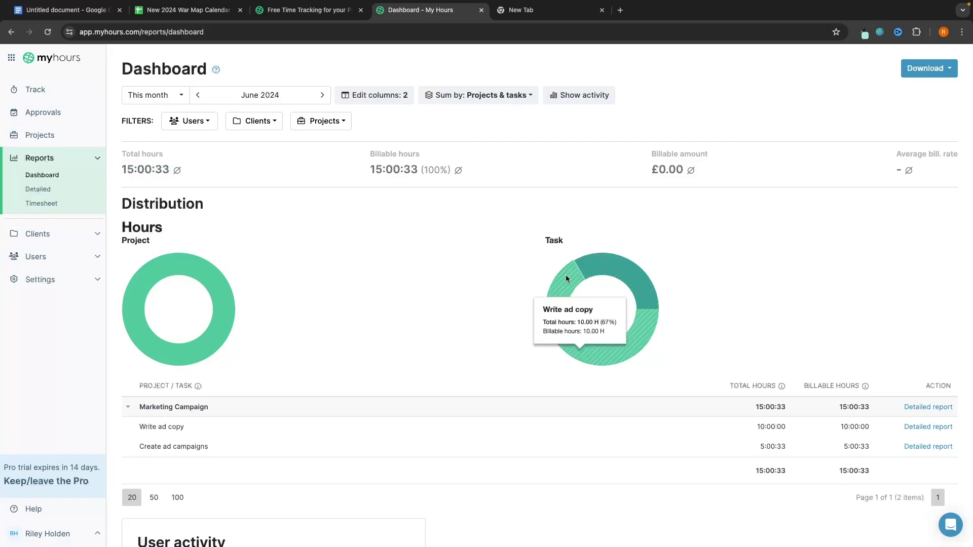
Filter the dashboard report to the single listed user and close the user filter
{"action": "left_click", "coordinate": [190, 120]}
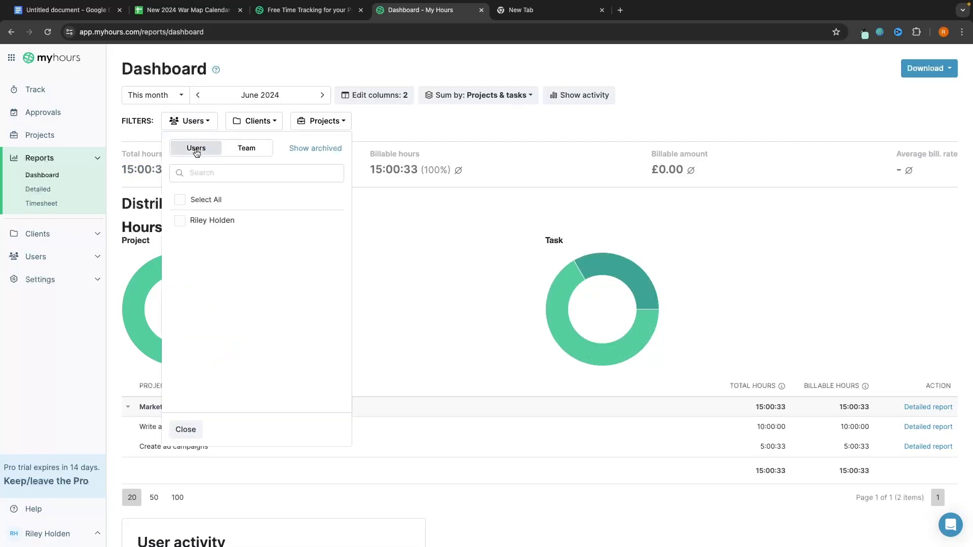
{"action": "left_click", "coordinate": [207, 223]}
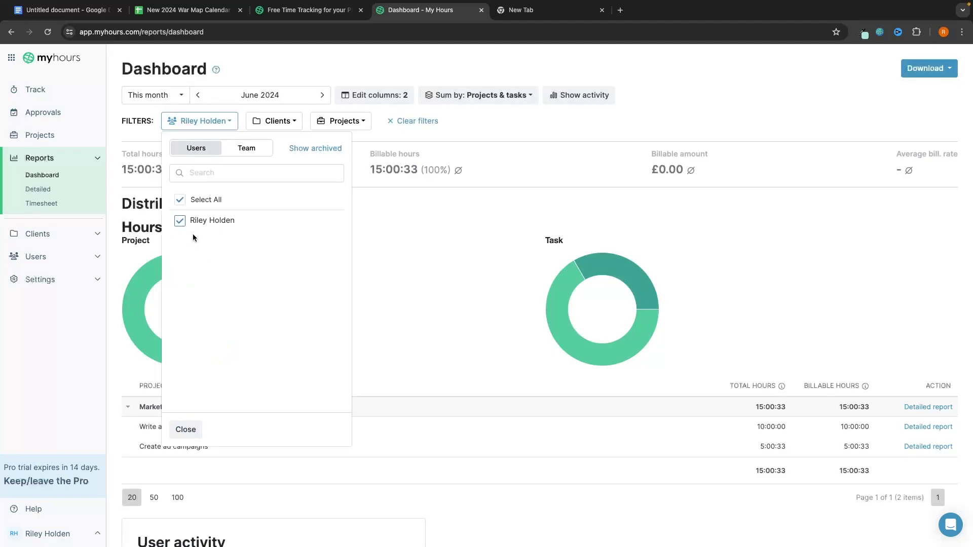
{"action": "left_click", "coordinate": [410, 212]}
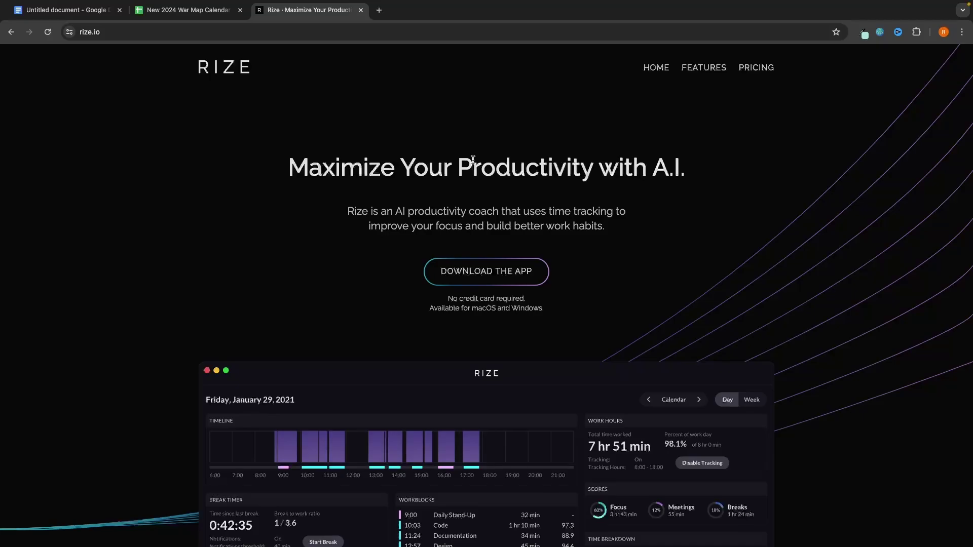
On the Rize website, look over the app preview and request the desktop download link with the account e-mail address
{"action": "scroll", "coordinate": [472, 160], "scroll_direction": "down", "scroll_amount": 5}
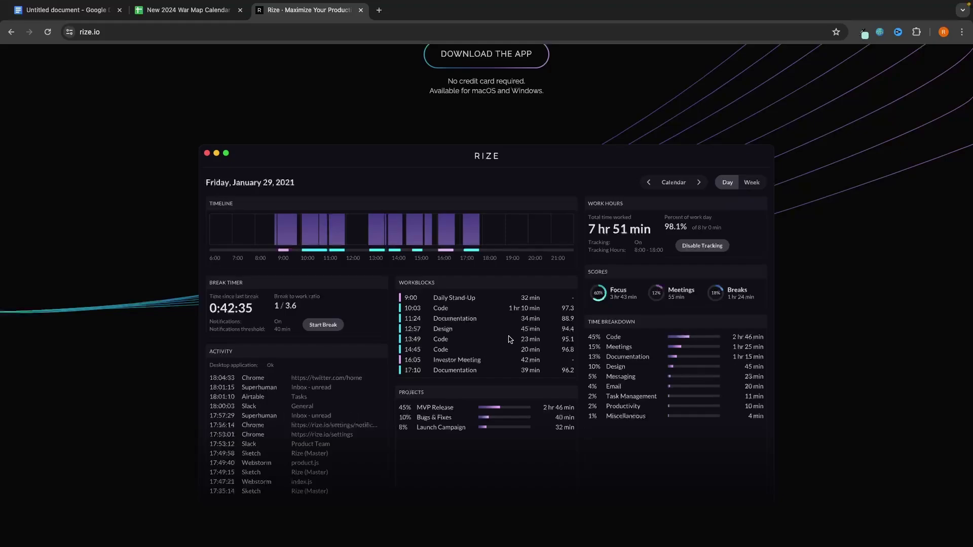
{"action": "scroll", "coordinate": [510, 339], "scroll_direction": "up", "scroll_amount": 5}
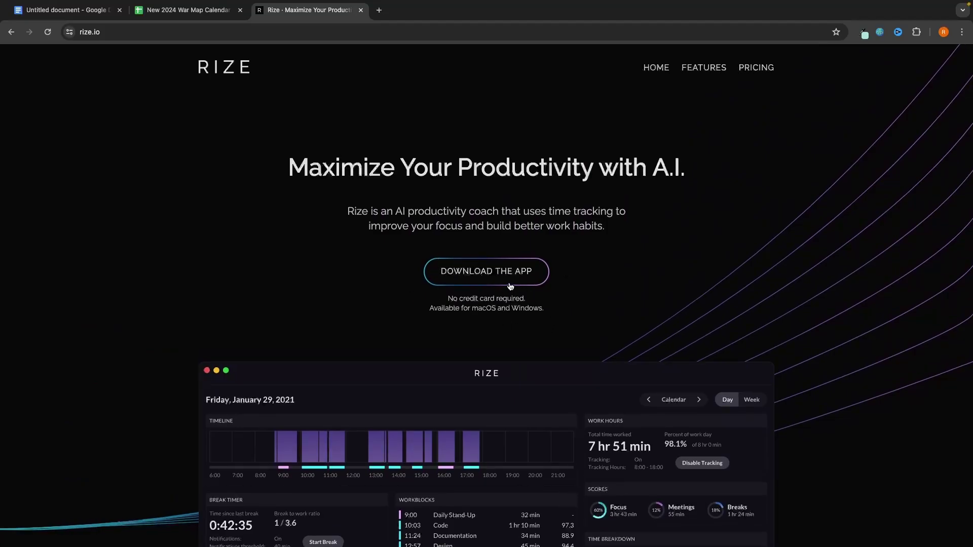
{"action": "left_click", "coordinate": [505, 282]}
{"action": "left_click", "coordinate": [425, 206]}
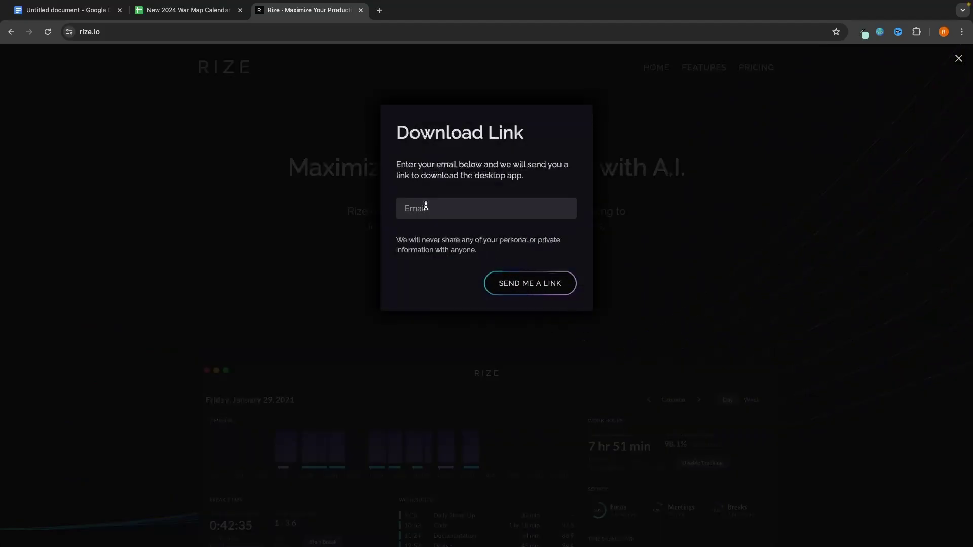
{"action": "type", "text": "datsriz"}
{"action": "key", "text": "ctrl+a"}
{"action": "key", "text": "ctrl+v"}
{"action": "left_click", "coordinate": [529, 288]}
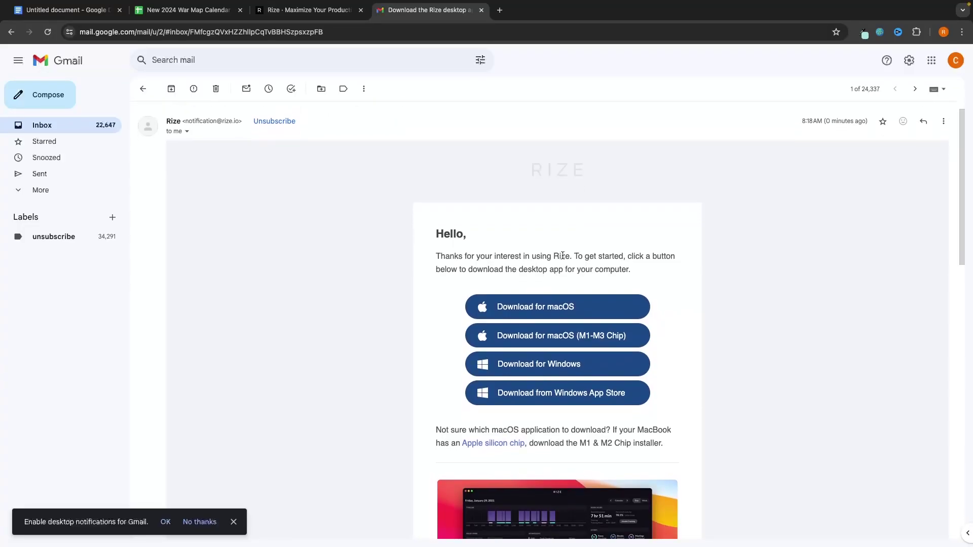
In the Rize e-mail in Gmail, download the desktop app for macOS (M1-M3 Chip)
{"action": "scroll", "coordinate": [595, 183], "scroll_direction": "down", "scroll_amount": 1}
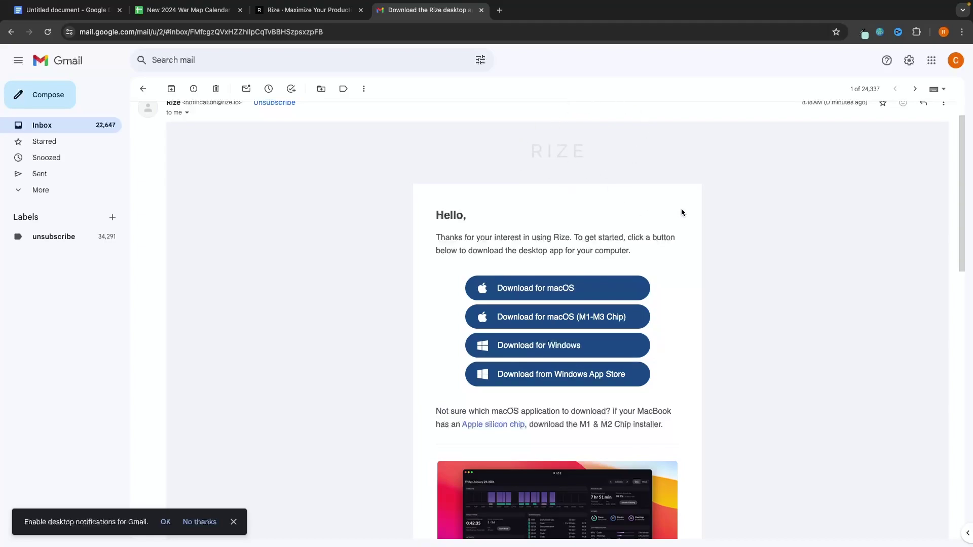
{"action": "scroll", "coordinate": [681, 212], "scroll_direction": "down", "scroll_amount": 2}
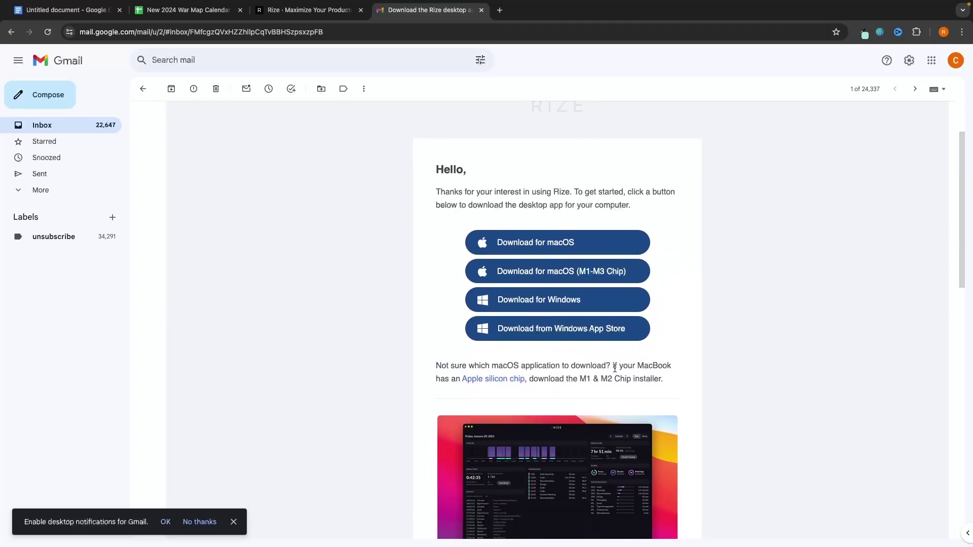
{"action": "left_click", "coordinate": [588, 274]}
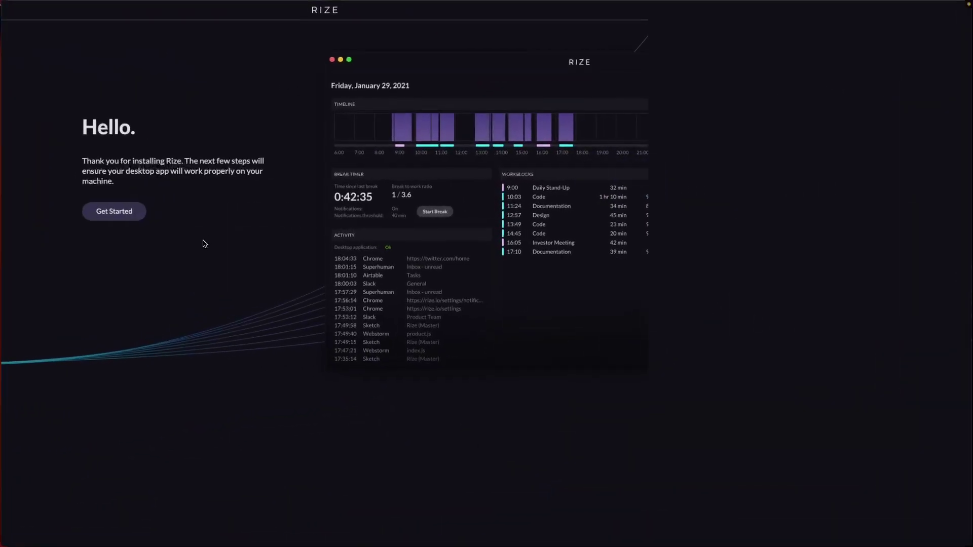
Start the Rize desktop setup and proceed past the privacy pledge, system requirements and accessibility permissions pages
{"action": "left_click", "coordinate": [285, 219]}
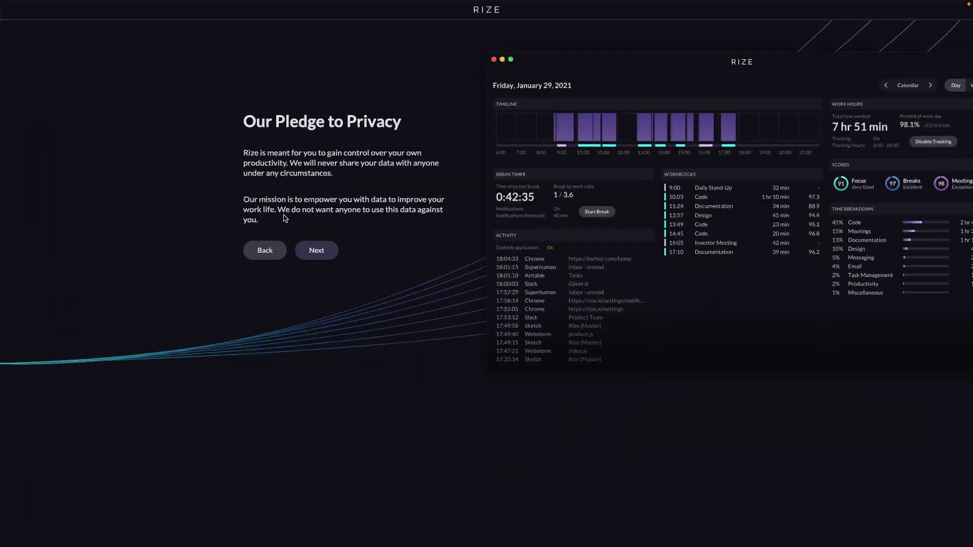
{"action": "left_click", "coordinate": [317, 247]}
{"action": "left_click", "coordinate": [330, 246]}
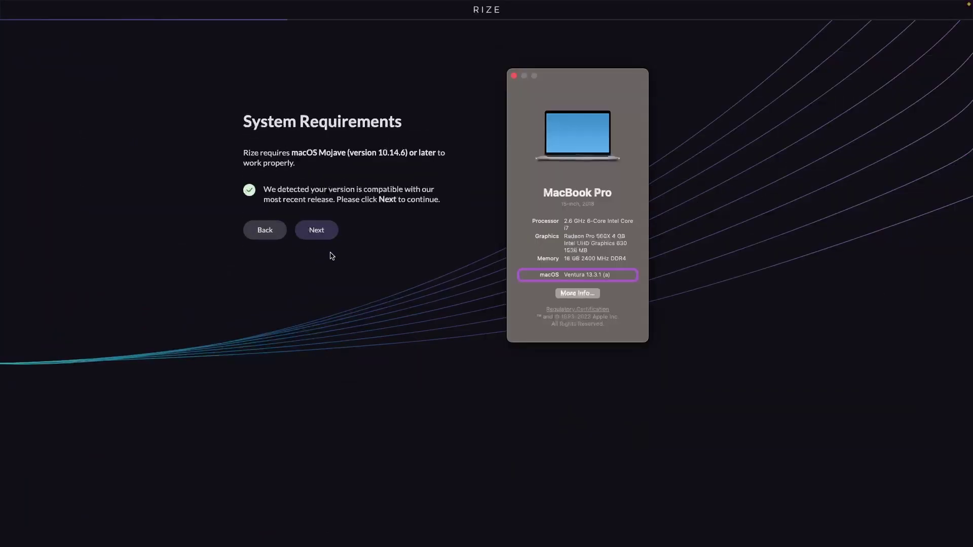
{"action": "left_click", "coordinate": [322, 228]}
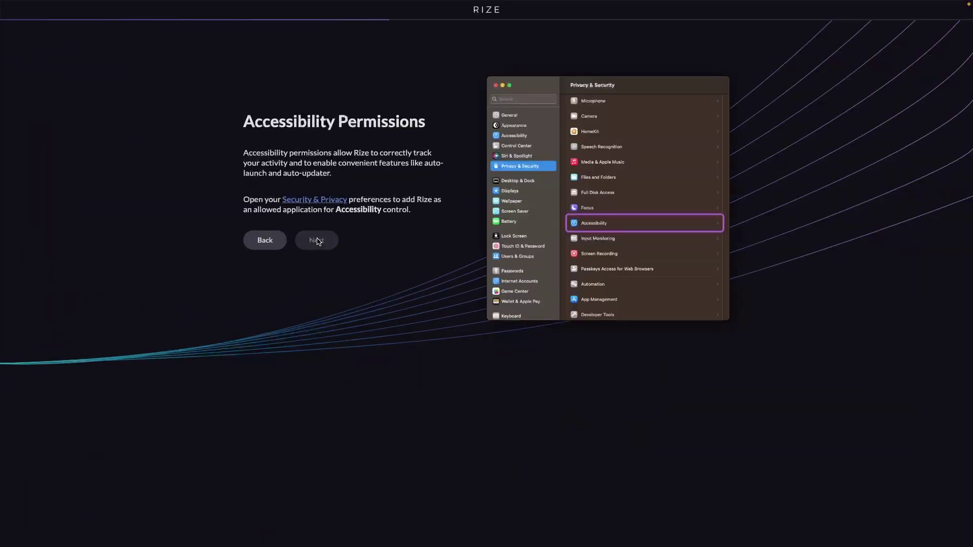
{"action": "left_click", "coordinate": [318, 241]}
Keep (+00:00) London as the time zone and continue the setup
{"action": "left_click_drag", "start_coordinate": [385, 80], "coordinate": [498, 79]}
{"action": "left_click", "coordinate": [493, 155]}
{"action": "left_click", "coordinate": [495, 166]}
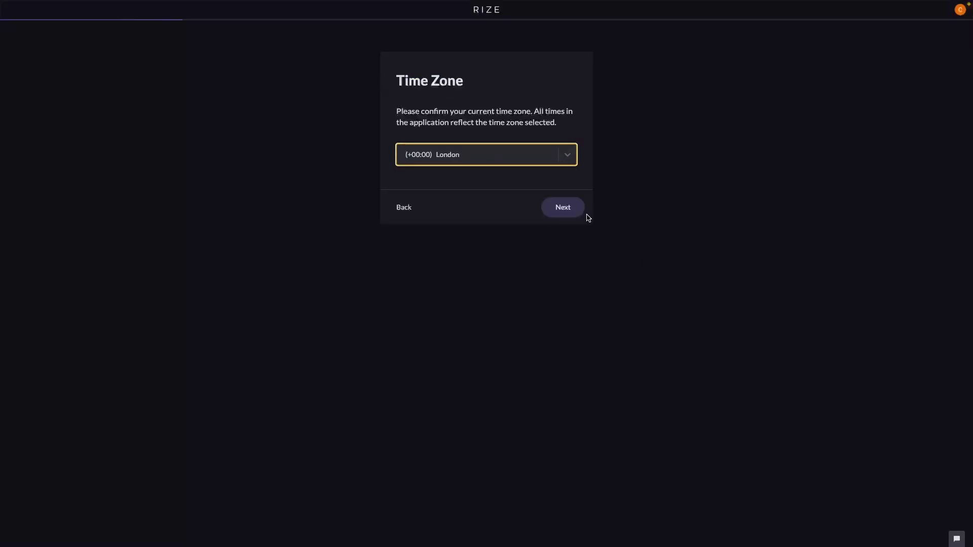
{"action": "left_click", "coordinate": [563, 208]}
Keep the AM/PM time format and leave smart notifications on, continuing to the tracking hours page
{"action": "left_click", "coordinate": [460, 160]}
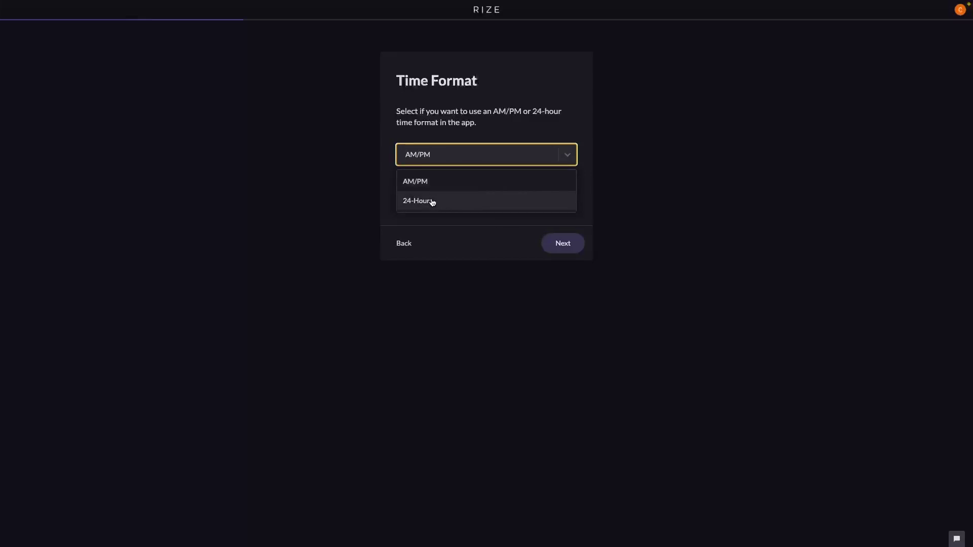
{"action": "left_click", "coordinate": [686, 267]}
{"action": "left_click", "coordinate": [566, 249]}
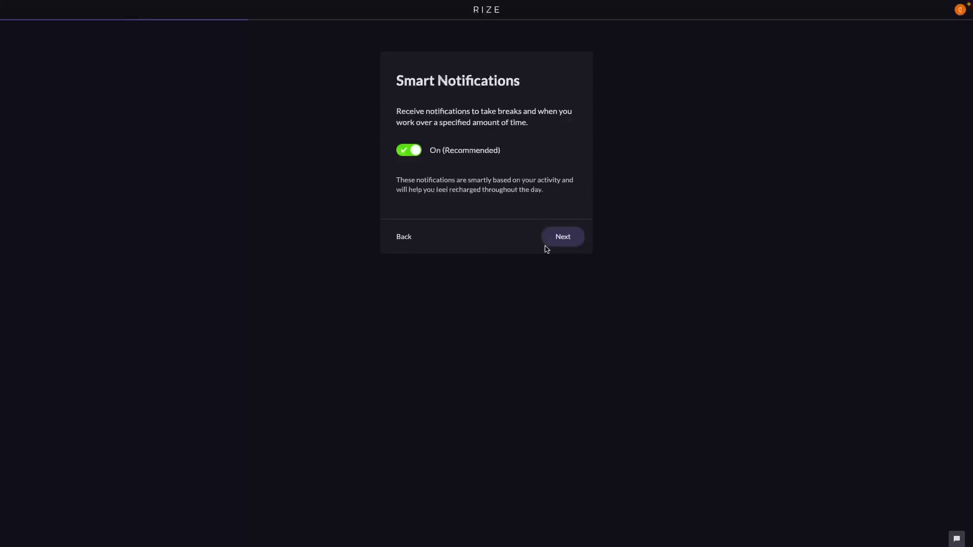
{"action": "left_click", "coordinate": [573, 245]}
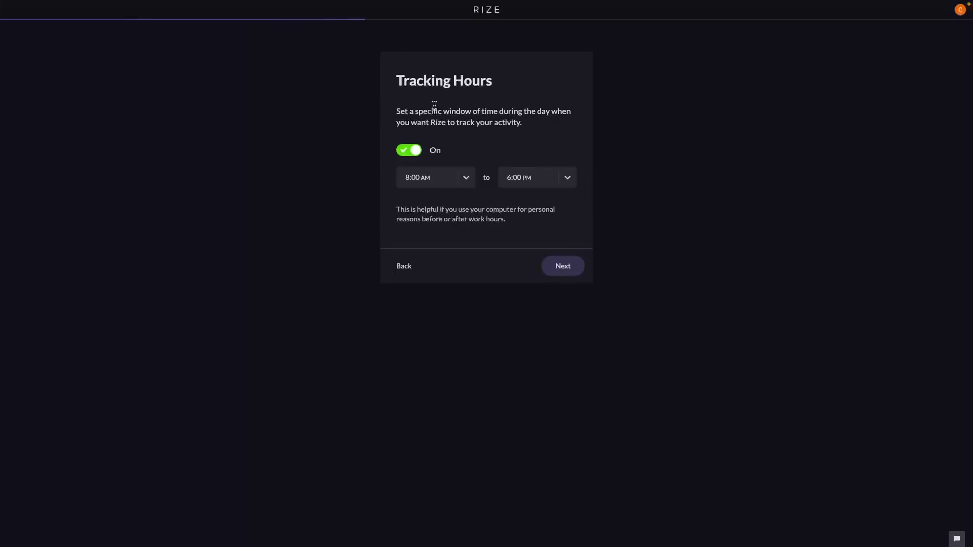
Set the tracking hours to 7:00 AM to 4:00 PM and continue the setup
{"action": "left_click_drag", "start_coordinate": [389, 80], "coordinate": [498, 85]}
{"action": "left_click", "coordinate": [522, 85]}
{"action": "left_click", "coordinate": [450, 184]}
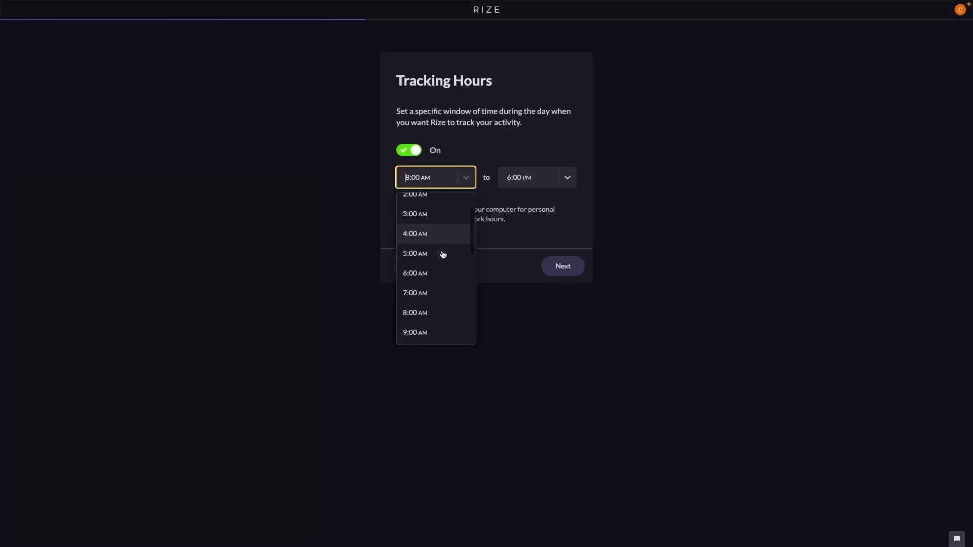
{"action": "left_click", "coordinate": [424, 292]}
{"action": "left_click", "coordinate": [547, 180]}
{"action": "left_click", "coordinate": [574, 186]}
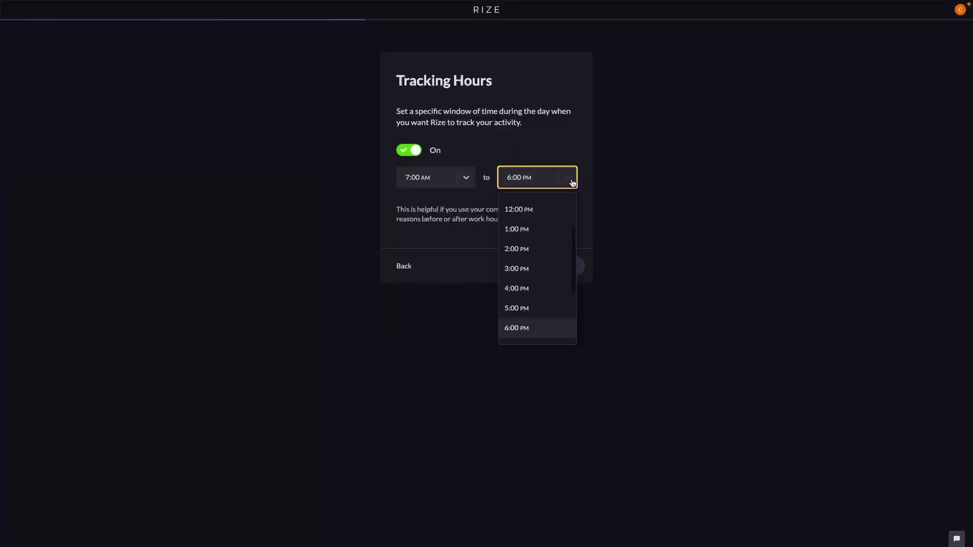
{"action": "left_click", "coordinate": [645, 265]}
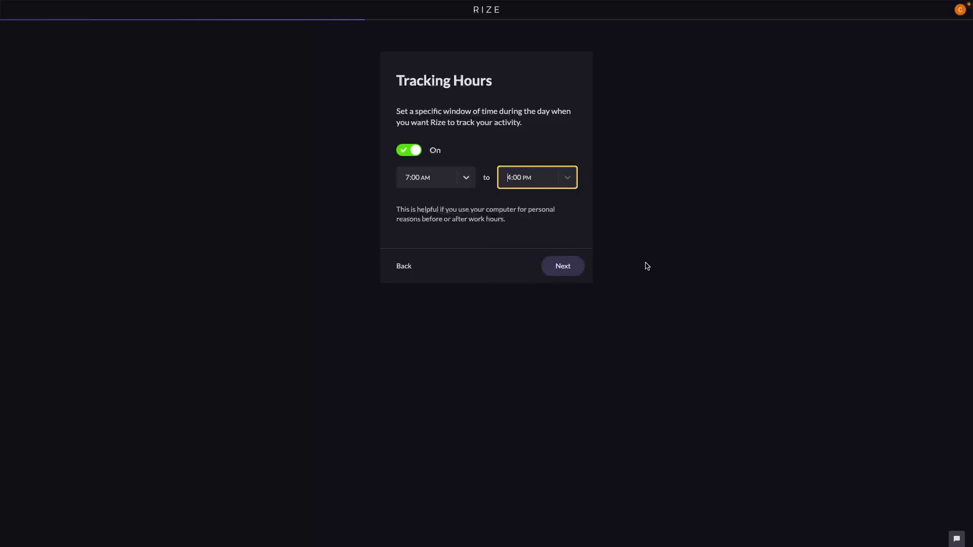
{"action": "left_click", "coordinate": [570, 267]}
Review the idle detection description, leave the option on, and continue the setup
{"action": "left_click_drag", "start_coordinate": [397, 81], "coordinate": [492, 82]}
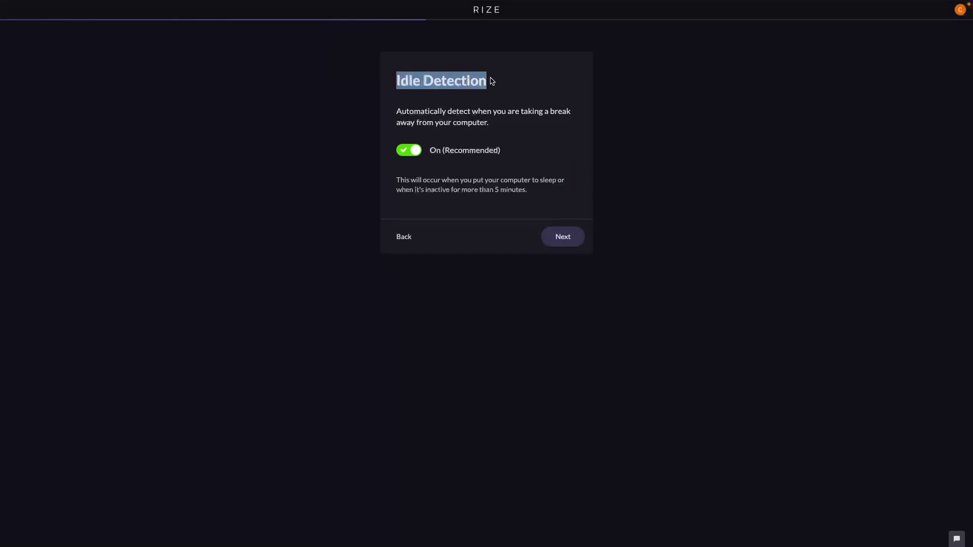
{"action": "left_click", "coordinate": [499, 85]}
{"action": "left_click_drag", "start_coordinate": [392, 111], "coordinate": [512, 127]}
{"action": "left_click", "coordinate": [515, 126]}
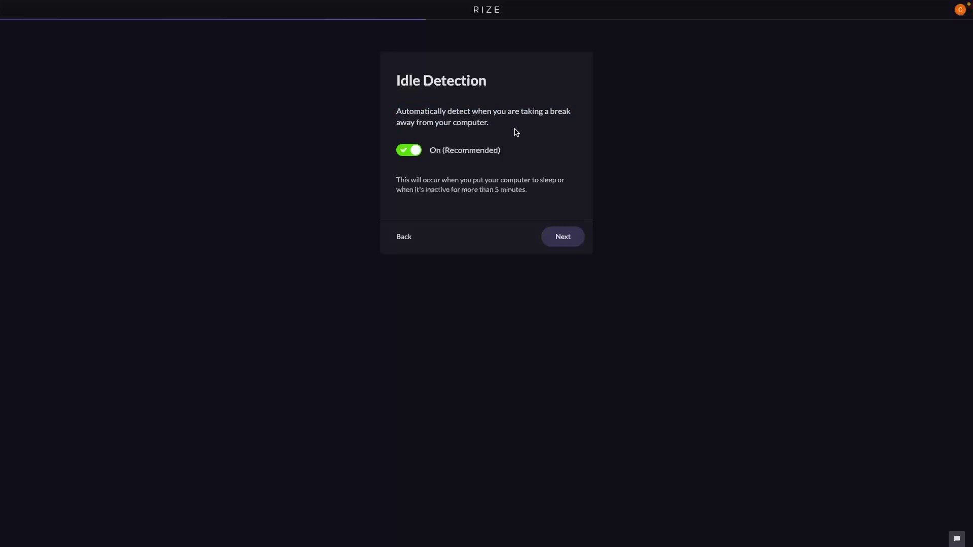
{"action": "left_click", "coordinate": [563, 237]}
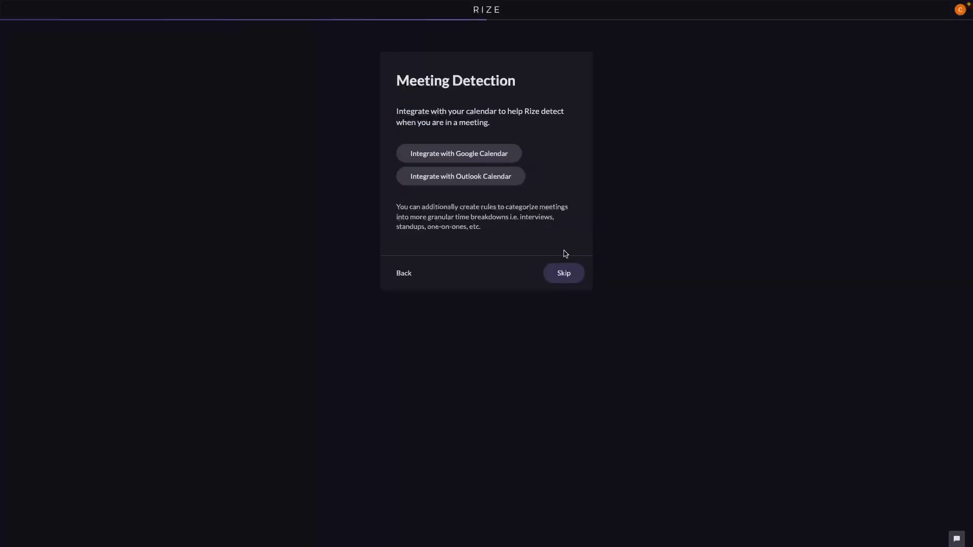
Skip the calendar integration for meeting detection and continue the setup
{"action": "left_click_drag", "start_coordinate": [396, 108], "coordinate": [530, 124]}
{"action": "left_click", "coordinate": [531, 124]}
{"action": "left_click_drag", "start_coordinate": [513, 106], "coordinate": [560, 174]}
{"action": "left_click", "coordinate": [559, 160]}
{"action": "left_click", "coordinate": [569, 276]}
{"action": "left_click", "coordinate": [563, 243]}
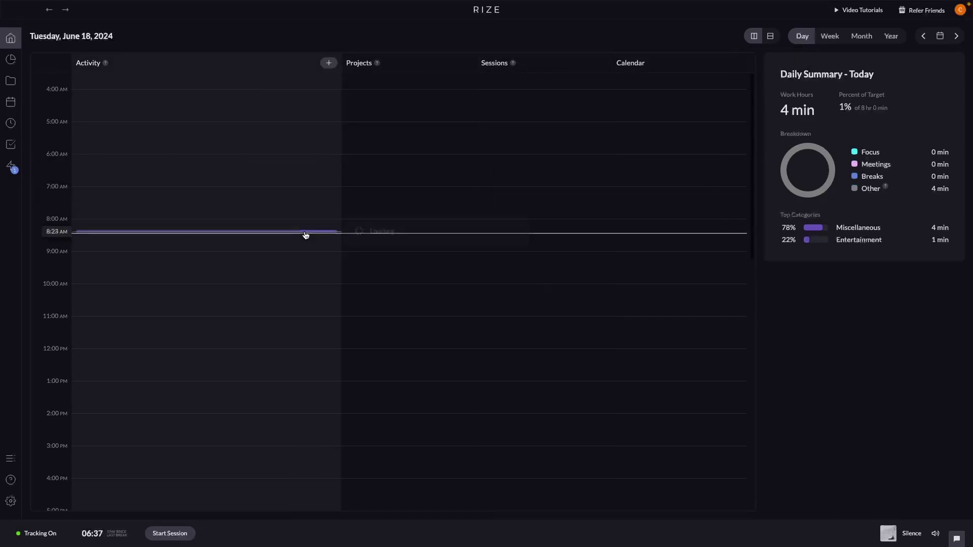
Inspect the breakdown of today's tracked activity block and view the weekly overview
{"action": "mouse_move", "coordinate": [306, 234]}
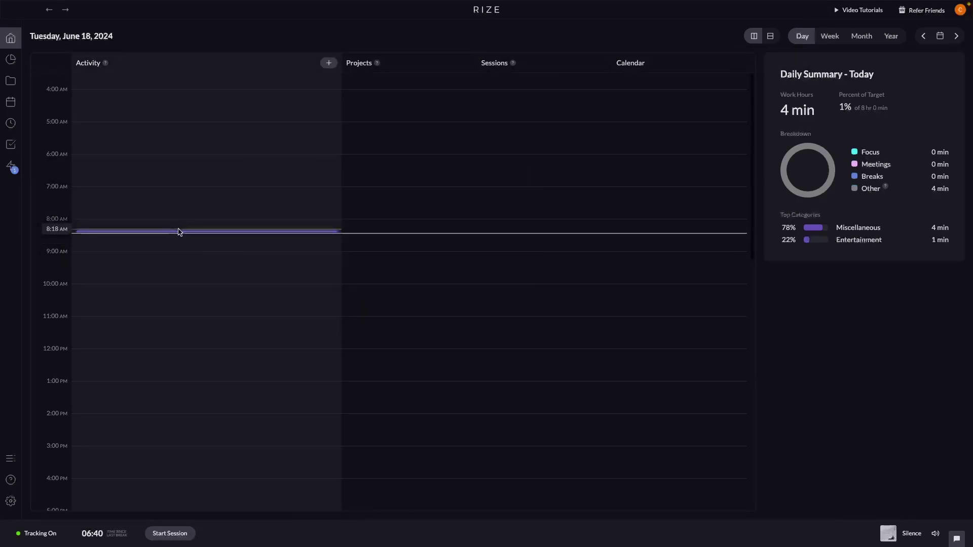
{"action": "mouse_move", "coordinate": [180, 236]}
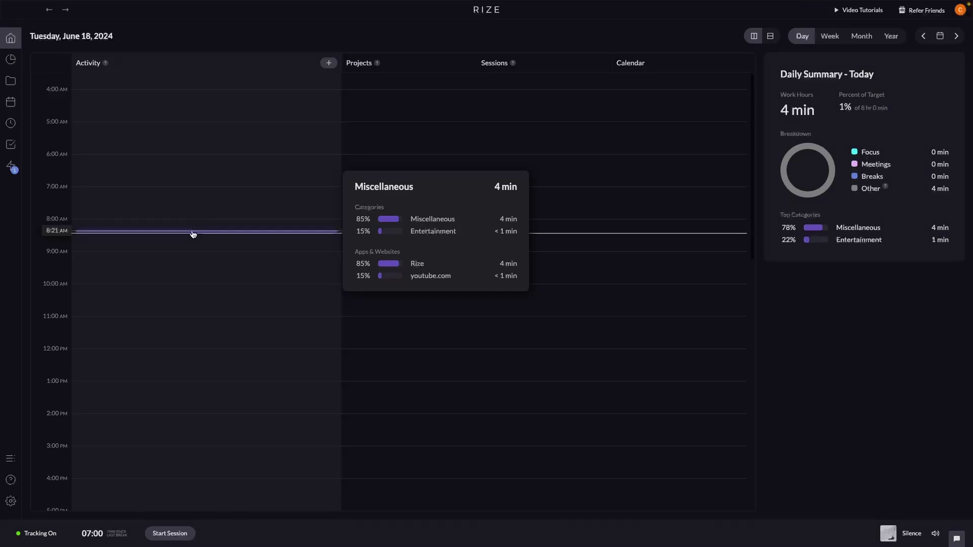
{"action": "left_click", "coordinate": [831, 37]}
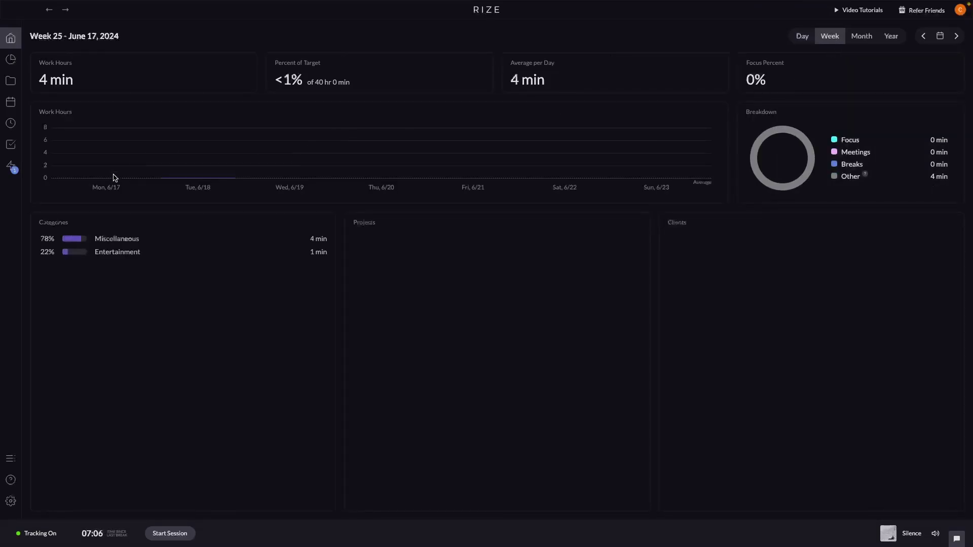
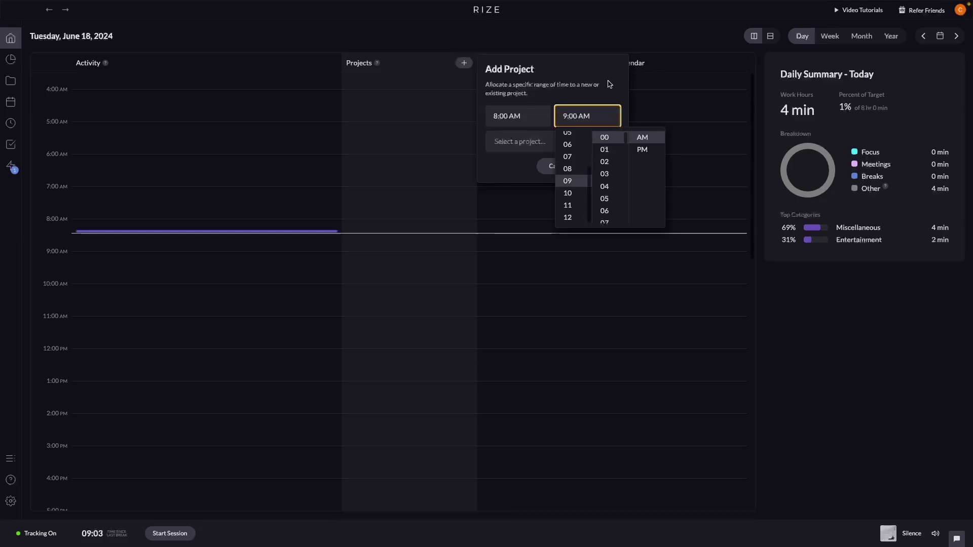
Allocate 8:00 AM to 9:00 AM to a new project named Recording and save it on today's timeline
{"action": "left_click", "coordinate": [611, 85]}
{"action": "left_click", "coordinate": [585, 140]}
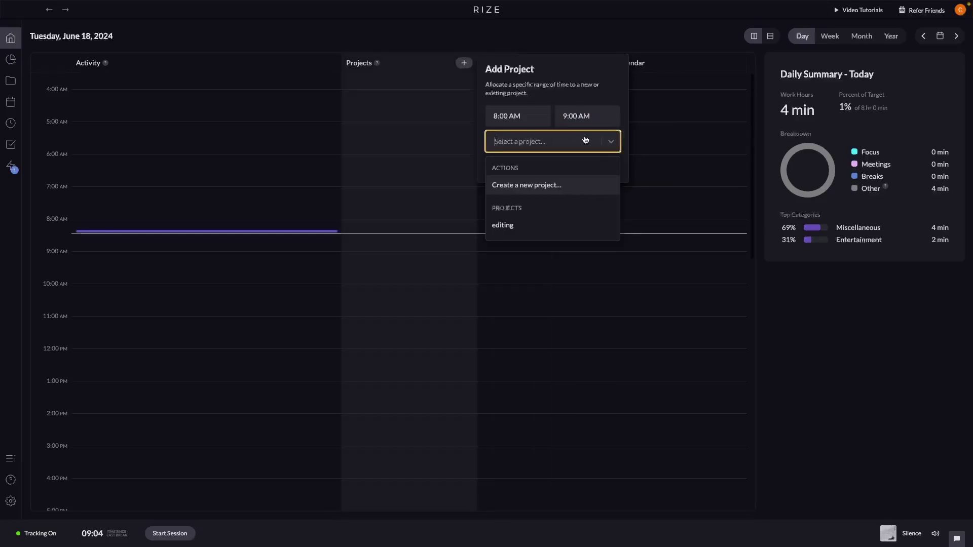
{"action": "left_click", "coordinate": [494, 186]}
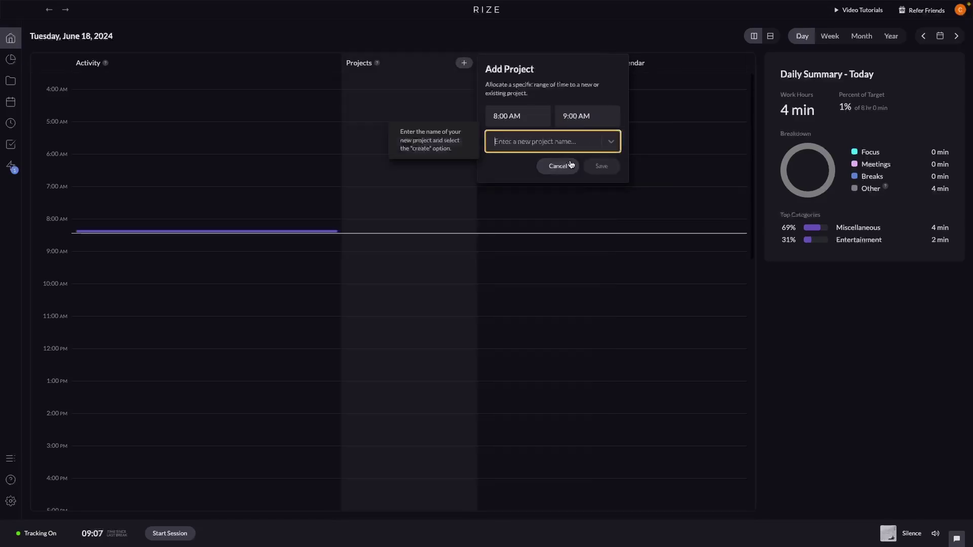
{"action": "type", "text": "Recording"}
{"action": "key", "text": "Return"}
{"action": "left_click", "coordinate": [606, 170]}
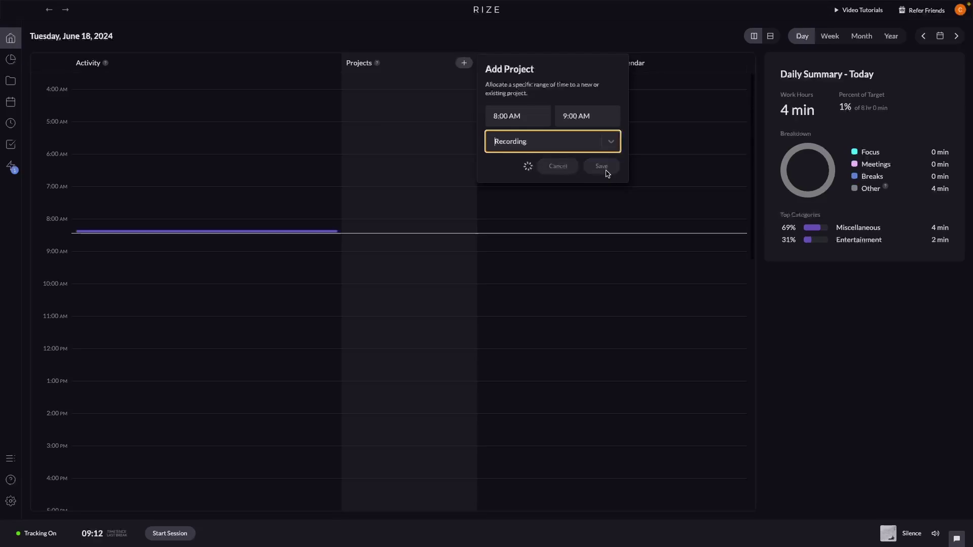
{"action": "mouse_move", "coordinate": [406, 224]}
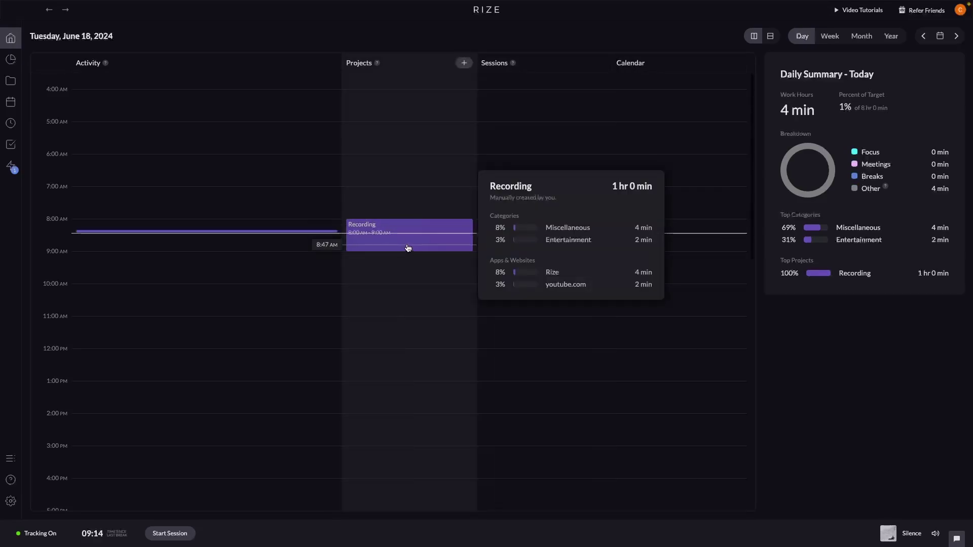
Allocate 12:00 PM to 4:00 PM to the existing editing project and save it on today's timeline
{"action": "left_click", "coordinate": [463, 63]}
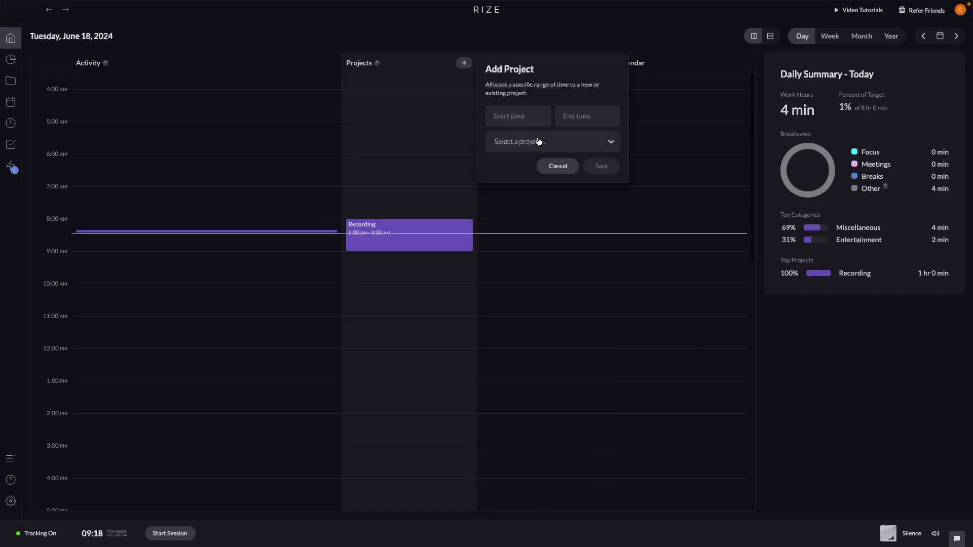
{"action": "left_click", "coordinate": [510, 116]}
{"action": "left_click", "coordinate": [558, 74]}
{"action": "left_click", "coordinate": [552, 141]}
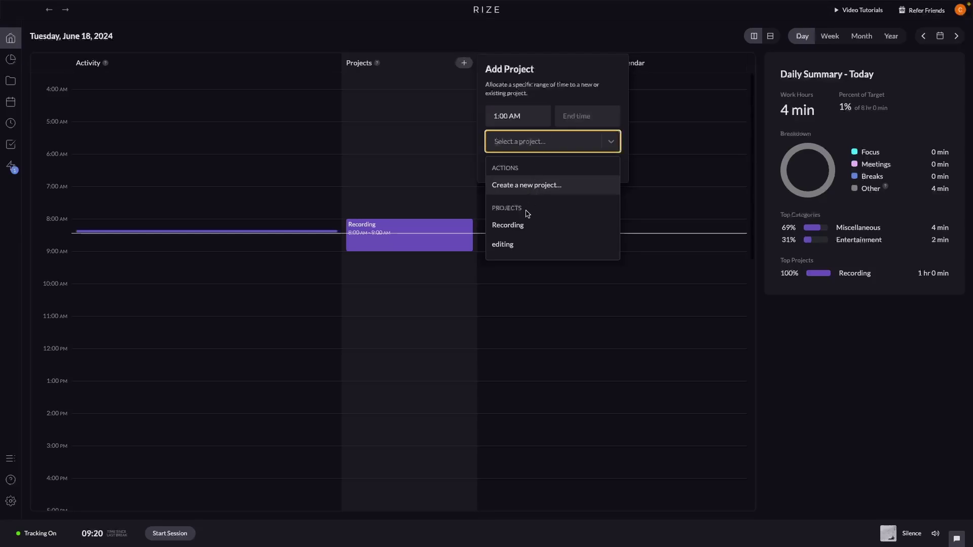
{"action": "left_click", "coordinate": [502, 244]}
{"action": "left_click", "coordinate": [510, 121]}
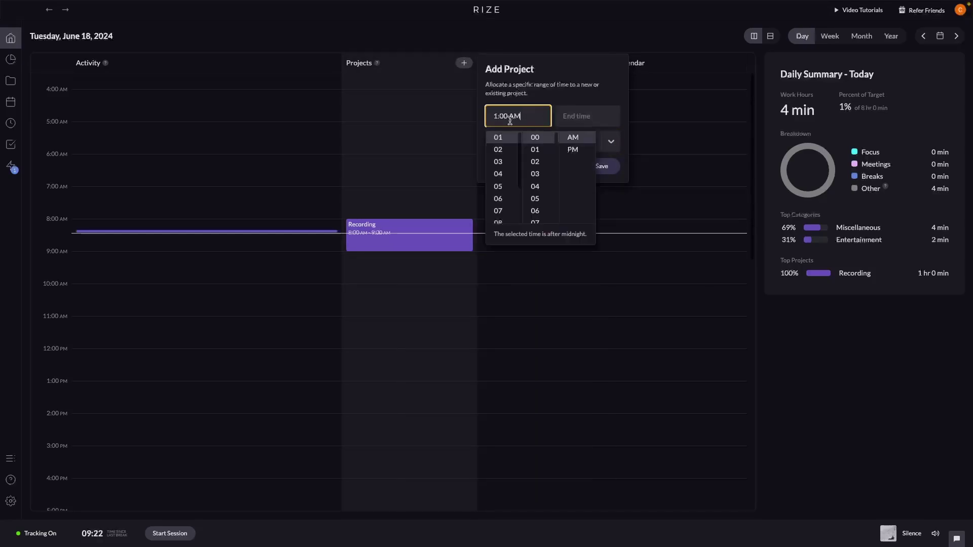
{"action": "scroll", "coordinate": [499, 187], "scroll_direction": "down", "scroll_amount": 2}
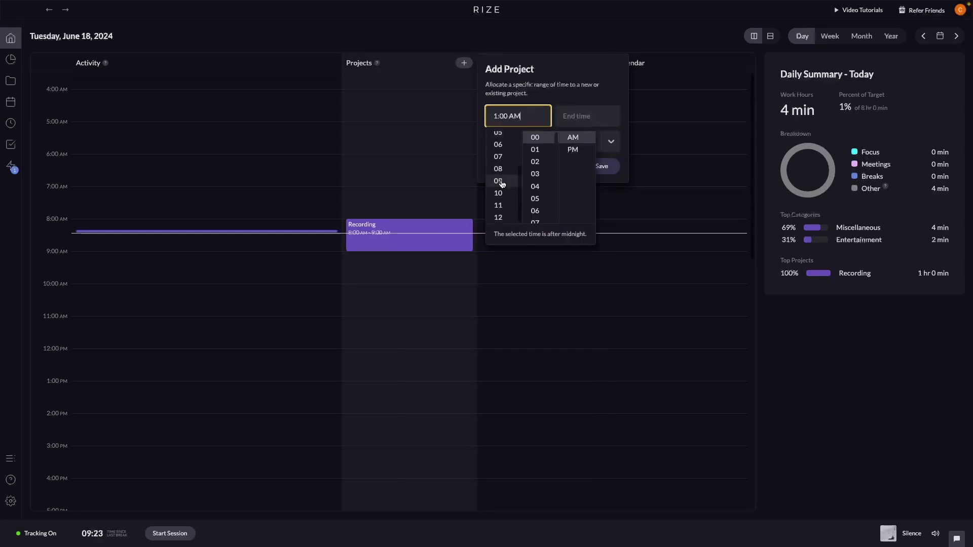
{"action": "left_click", "coordinate": [496, 218]}
{"action": "left_click", "coordinate": [572, 150]}
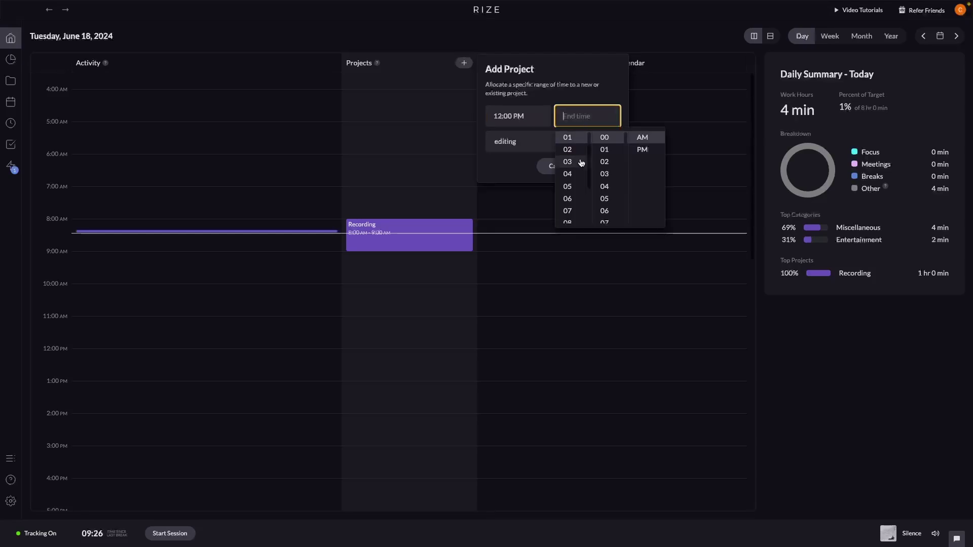
{"action": "left_click", "coordinate": [570, 164]}
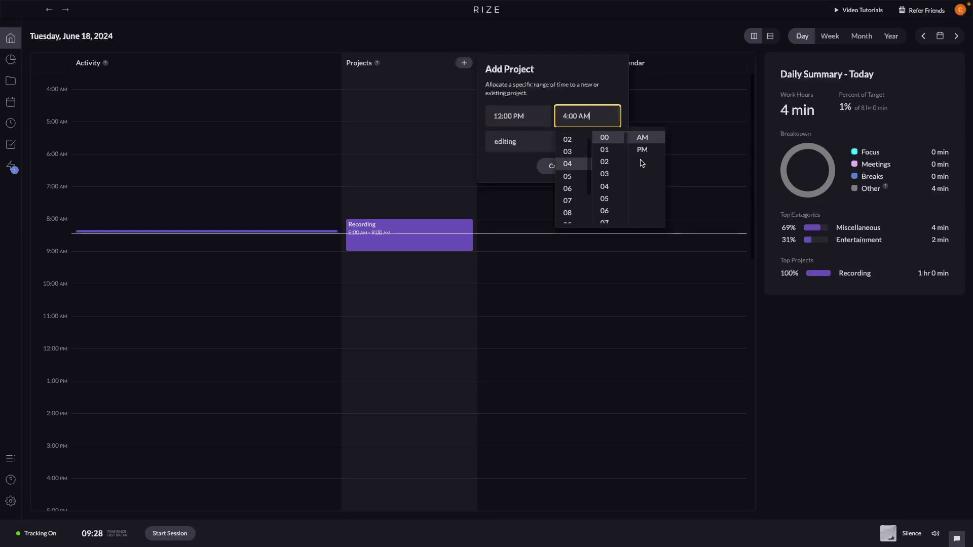
{"action": "left_click", "coordinate": [643, 152]}
{"action": "left_click", "coordinate": [608, 168]}
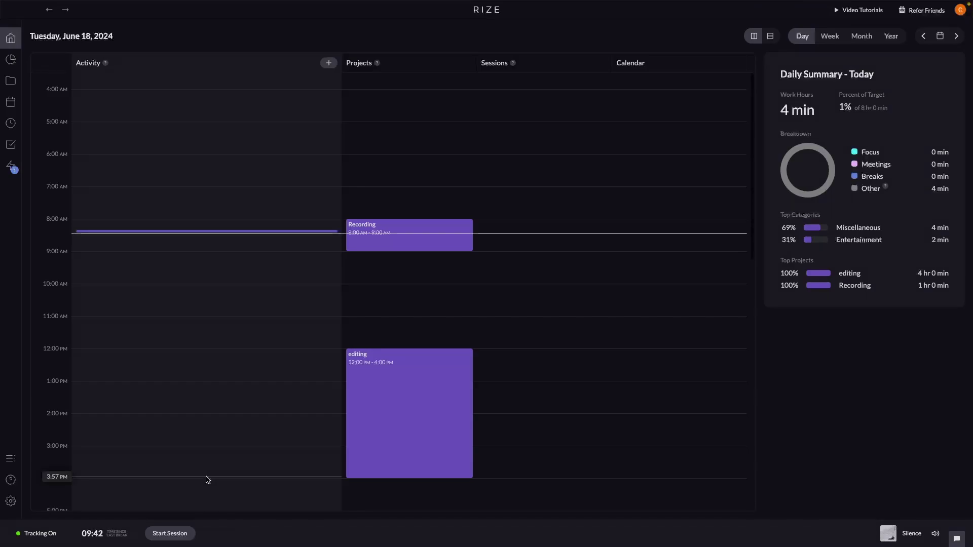
Review the overview by week, month and year, and examine the day's timeline of tracked categories
{"action": "mouse_move", "coordinate": [365, 360]}
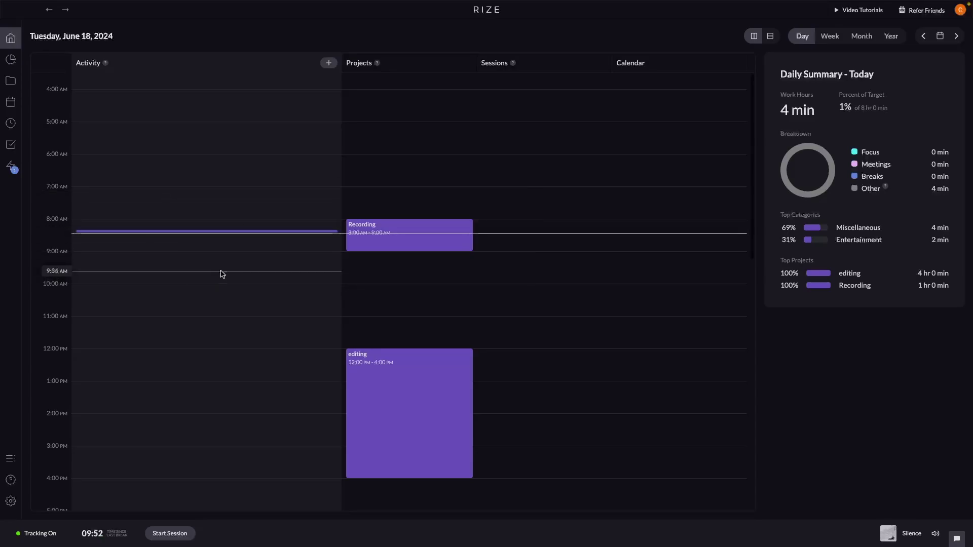
{"action": "left_click", "coordinate": [831, 37]}
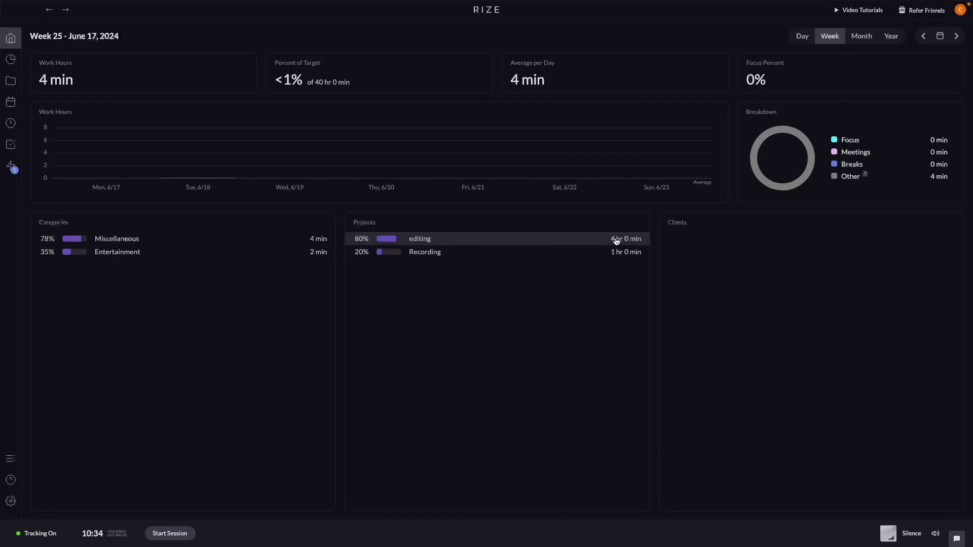
{"action": "left_click", "coordinate": [853, 41]}
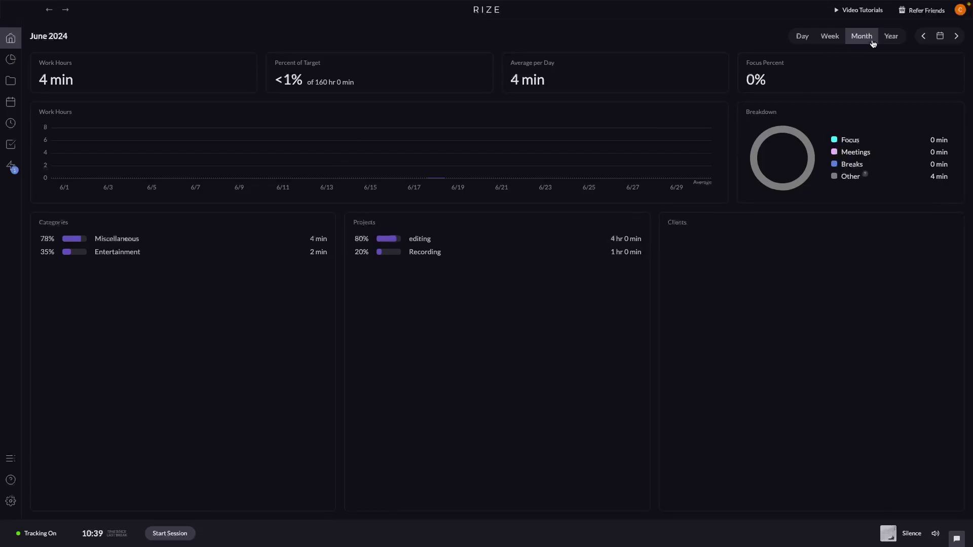
{"action": "left_click", "coordinate": [891, 36]}
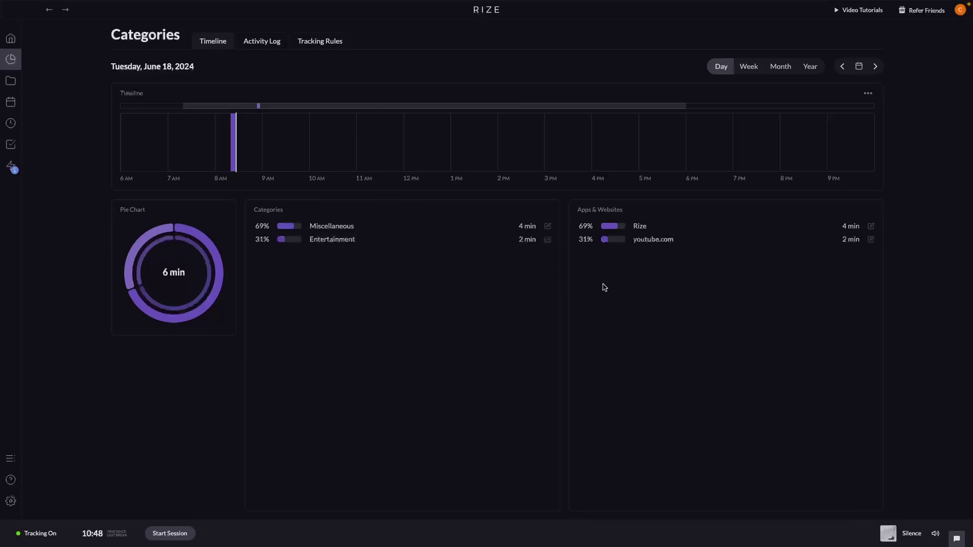
{"action": "mouse_move", "coordinate": [233, 144]}
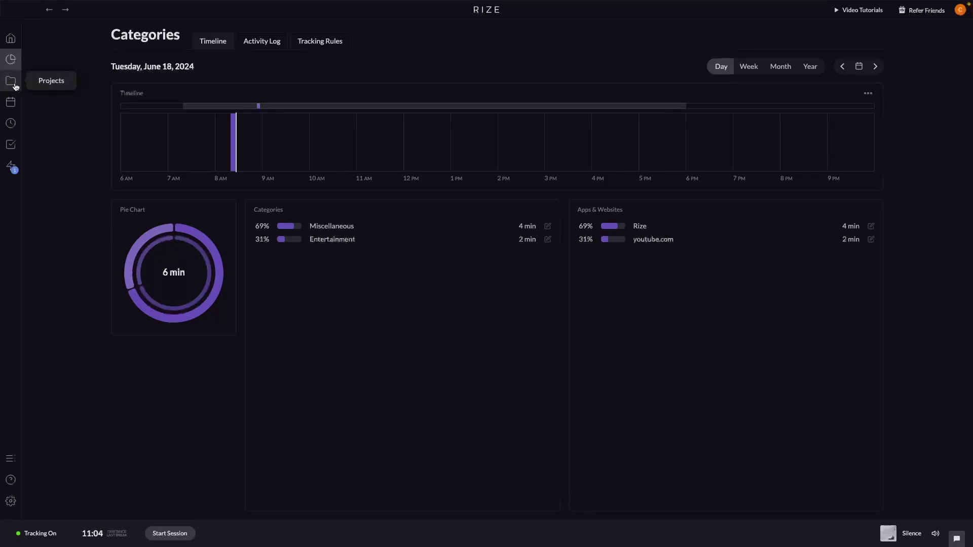
Look over the projects list, the new project form and the day timeline's Add Project form, without saving anything
{"action": "left_click", "coordinate": [10, 80]}
{"action": "left_click", "coordinate": [715, 70]}
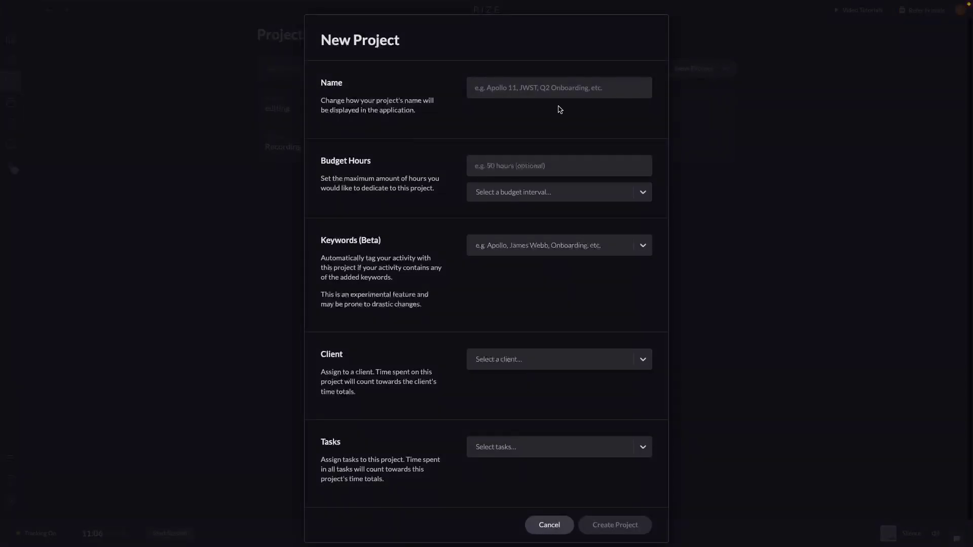
{"action": "key", "text": "Escape"}
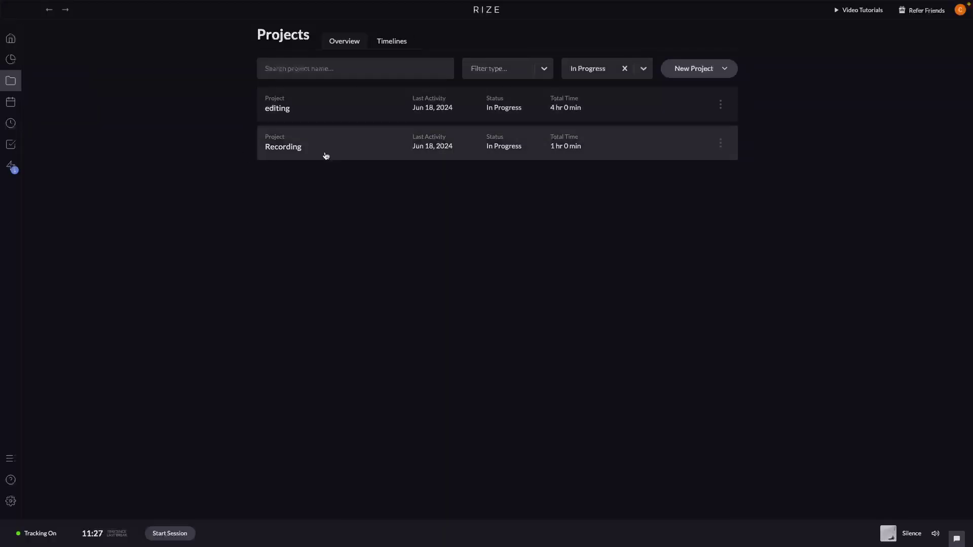
{"action": "left_click", "coordinate": [11, 38]}
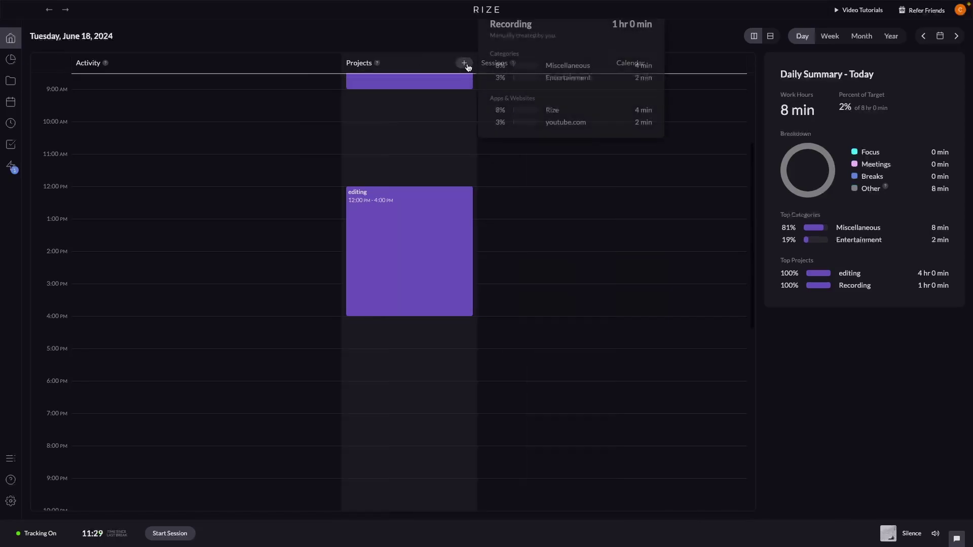
{"action": "left_click", "coordinate": [464, 63]}
{"action": "left_click", "coordinate": [557, 166]}
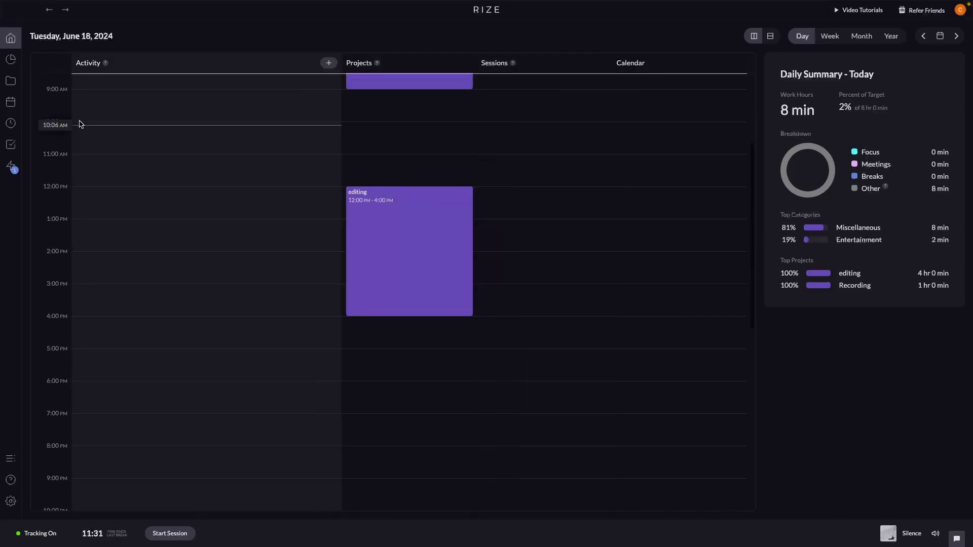
Start a focus session with the goal "Record time tracking video"
{"action": "left_click", "coordinate": [8, 122]}
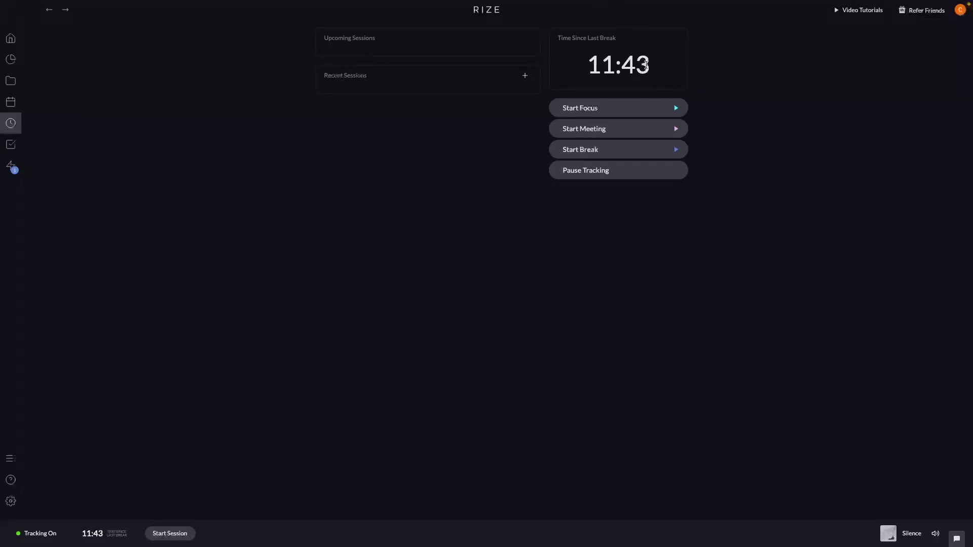
{"action": "left_click", "coordinate": [587, 116]}
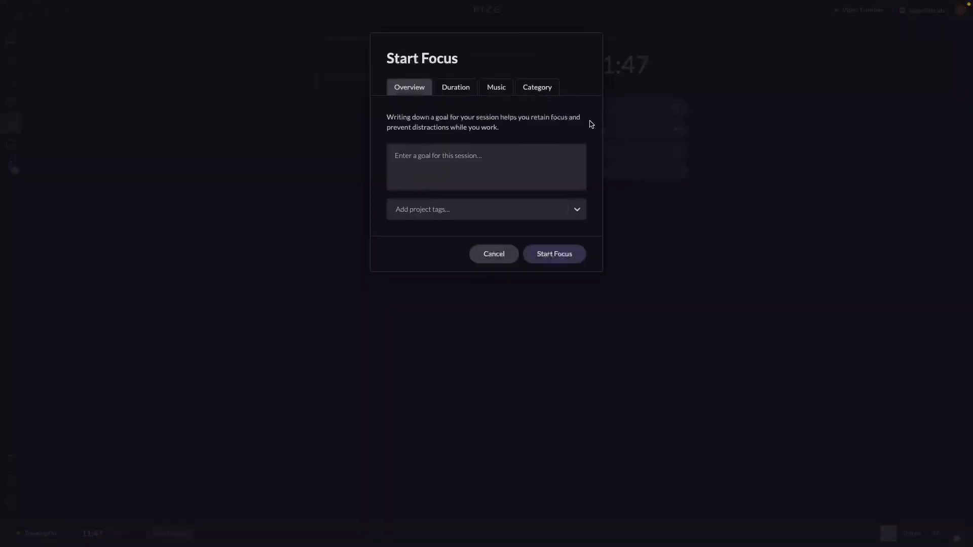
{"action": "left_click", "coordinate": [434, 164]}
{"action": "type", "text": "r"}
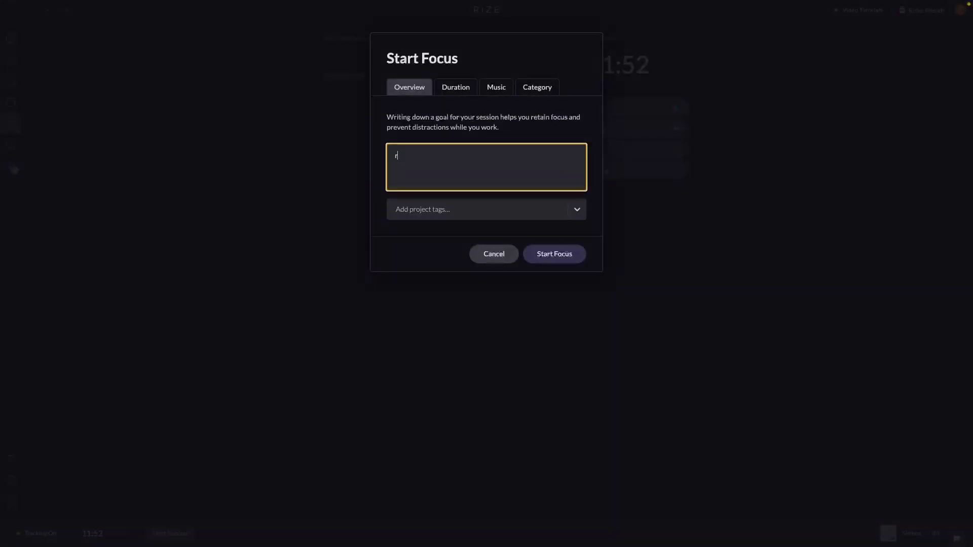
{"action": "type", "text": "ECO"}
{"action": "key", "text": "BackSpace"}
{"action": "key", "text": "BackSpace"}
{"action": "key", "text": "BackSpace"}
{"action": "key", "text": "BackSpace"}
{"action": "type", "text": "Record time tracking video"}
{"action": "left_click", "coordinate": [553, 258]}
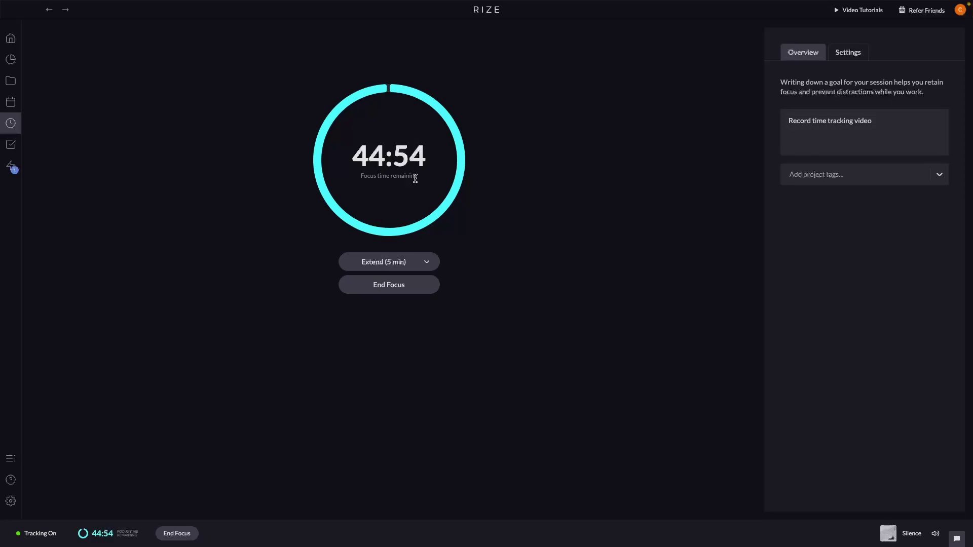
Extend the running focus session by 5 minutes and by another 30 minutes, and end the session
{"action": "left_click", "coordinate": [394, 267]}
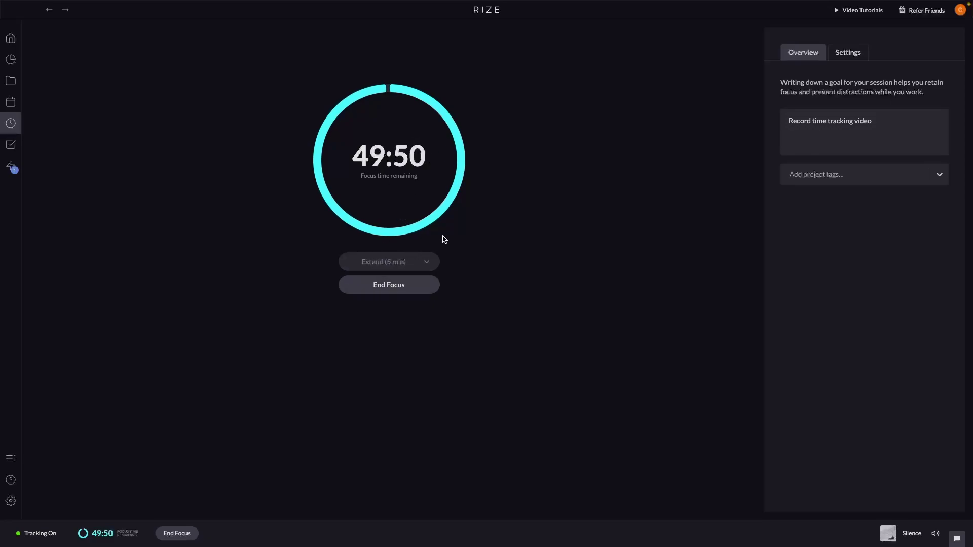
{"action": "left_click", "coordinate": [431, 262]}
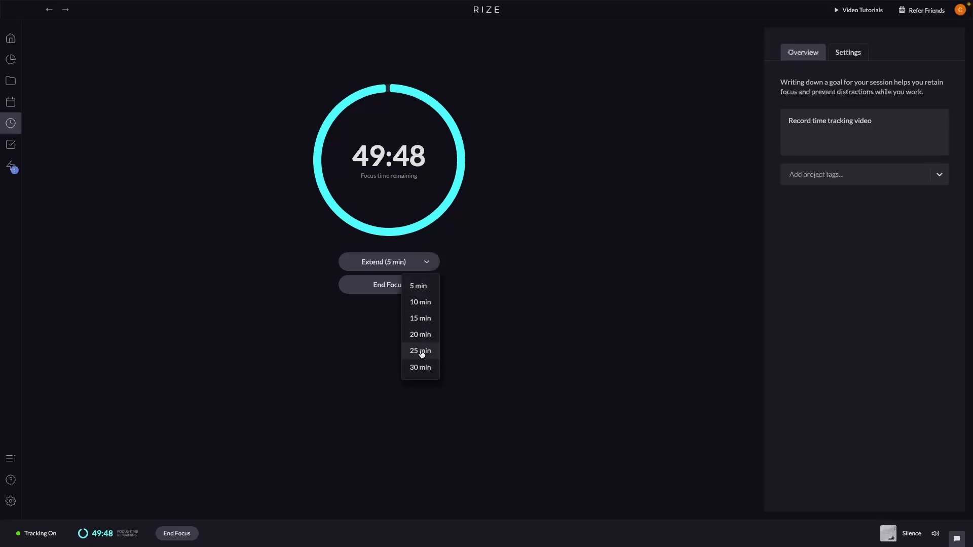
{"action": "left_click", "coordinate": [422, 368]}
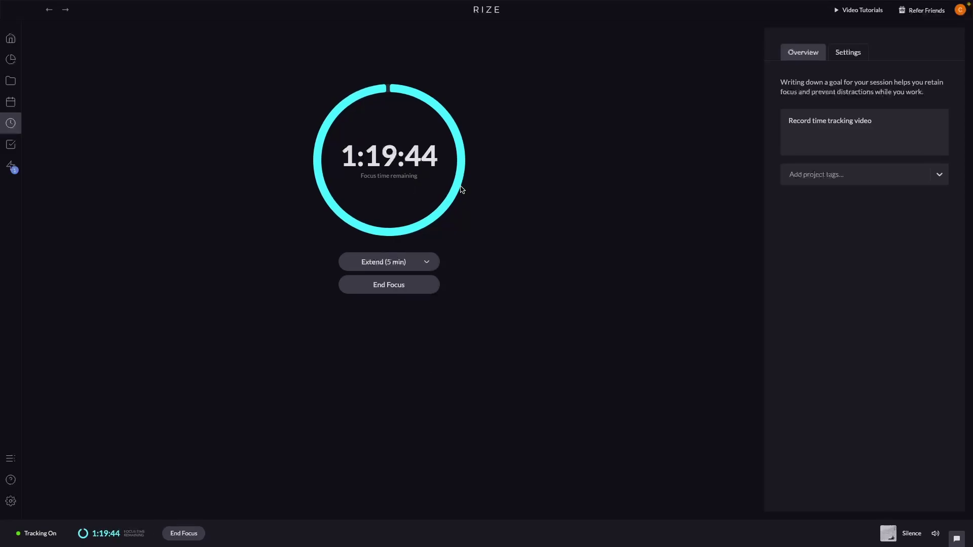
{"action": "left_click", "coordinate": [417, 285]}
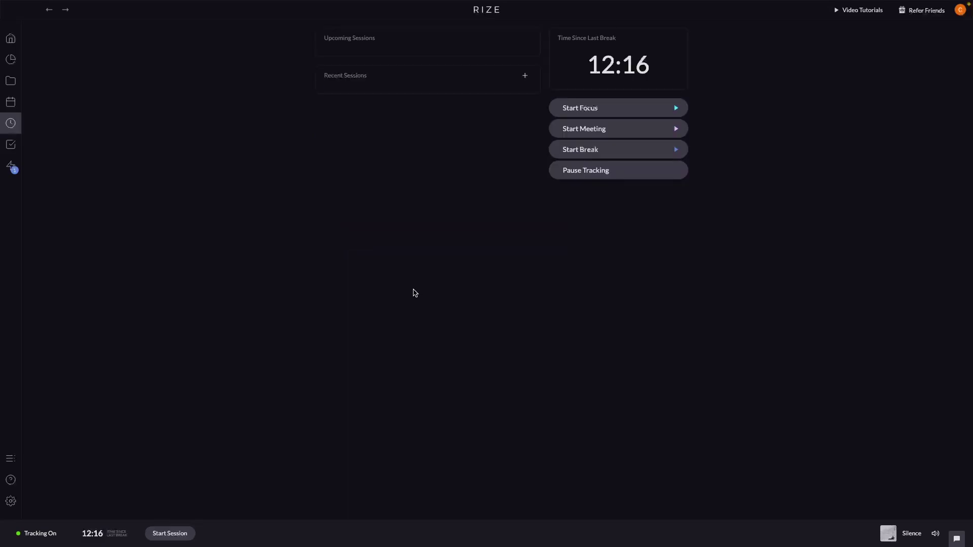
{"action": "left_click", "coordinate": [447, 278]}
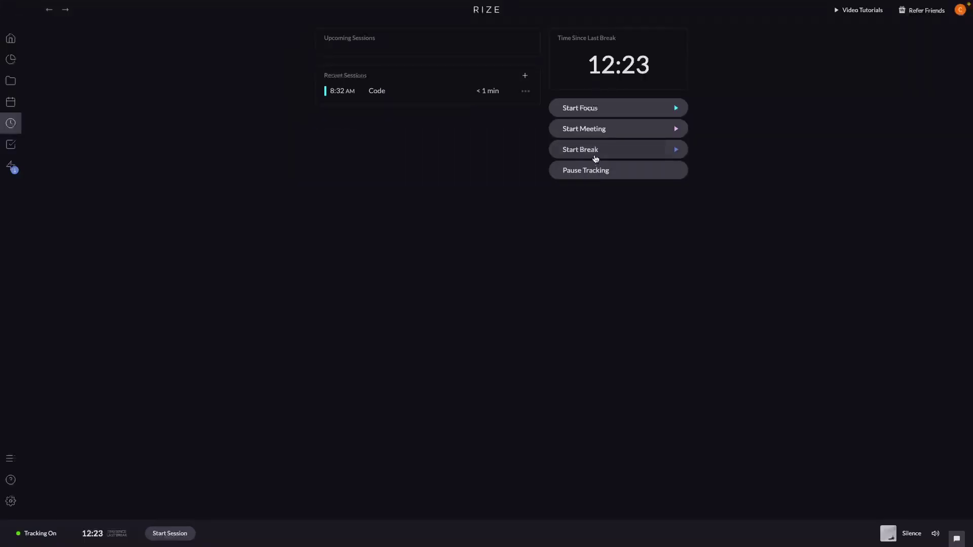
Look over the break duration choices and the meeting session's goal and duration settings, without starting either session
{"action": "left_click", "coordinate": [593, 152]}
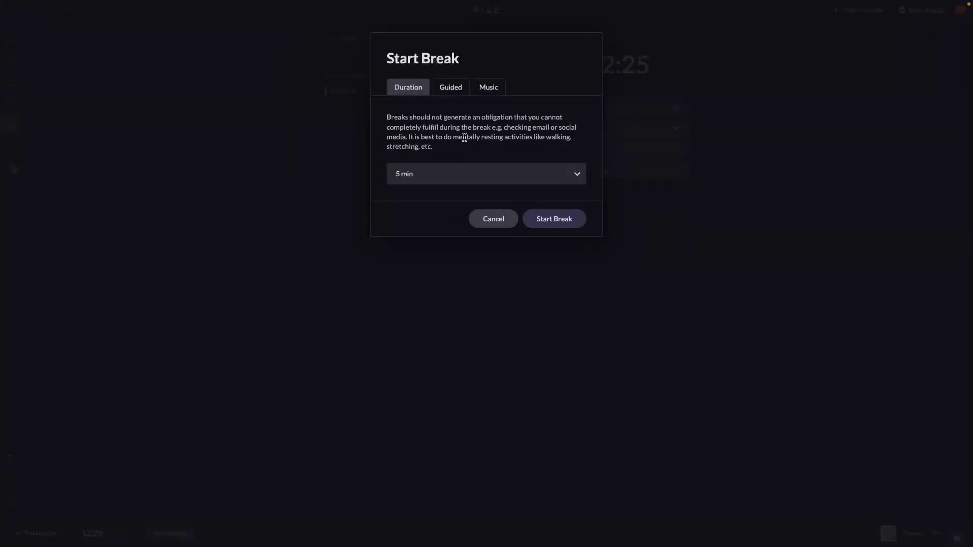
{"action": "left_click", "coordinate": [425, 174]}
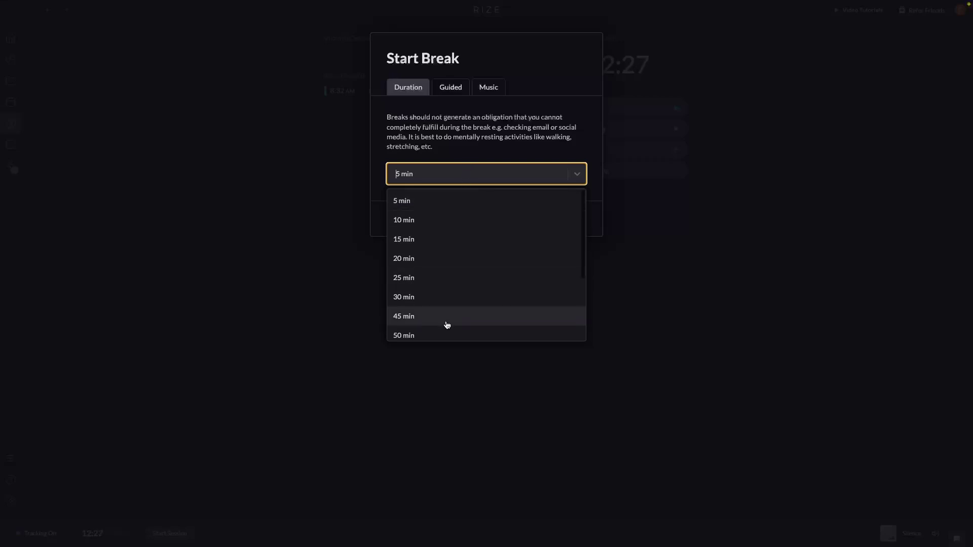
{"action": "left_click", "coordinate": [497, 123]}
{"action": "left_click", "coordinate": [512, 222]}
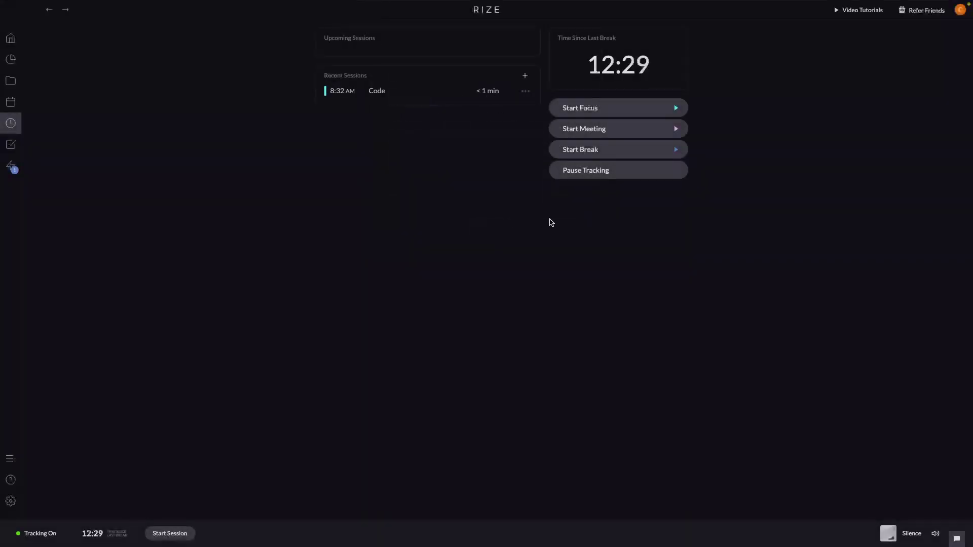
{"action": "left_click", "coordinate": [585, 130]}
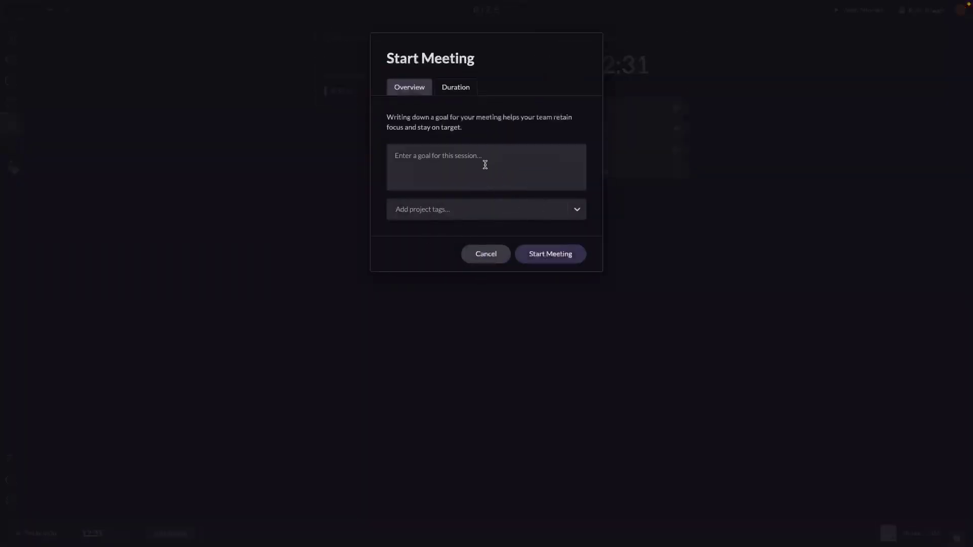
{"action": "left_click", "coordinate": [447, 85]}
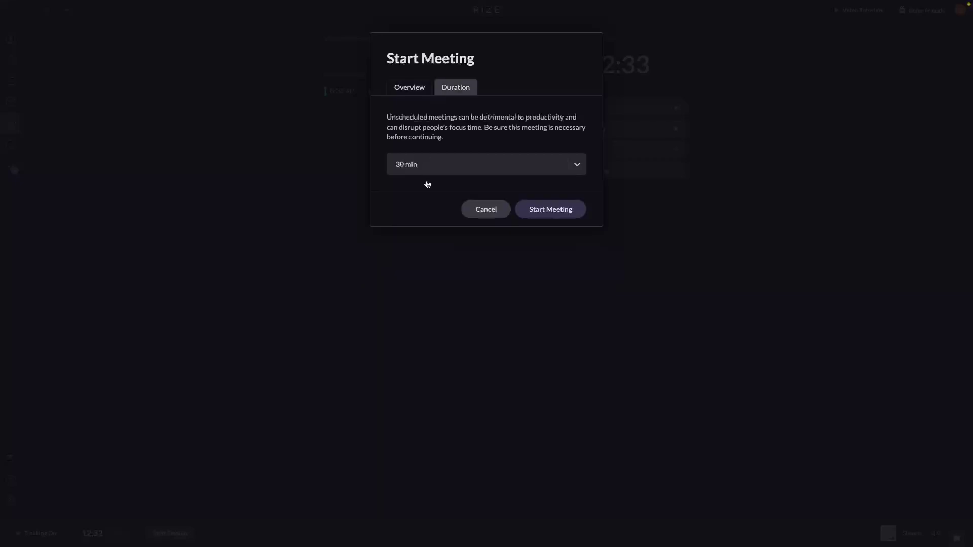
{"action": "left_click", "coordinate": [498, 210]}
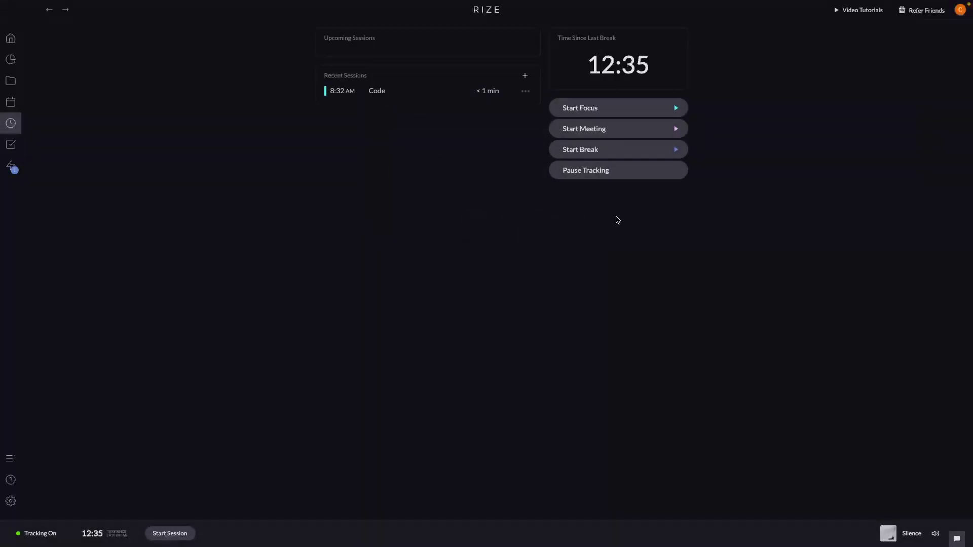
Pause time tracking and bring up the goal templates
{"action": "left_click", "coordinate": [618, 170]}
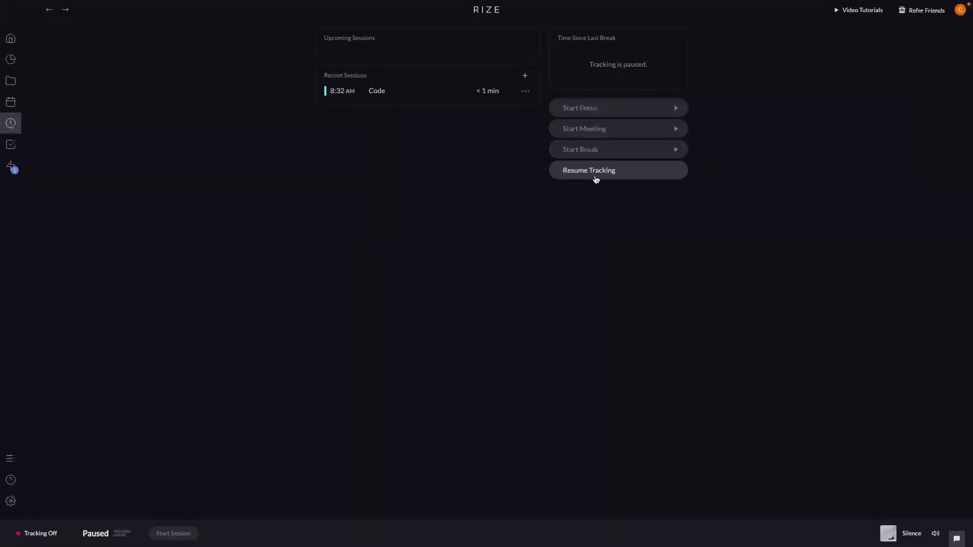
{"action": "left_click", "coordinate": [10, 144]}
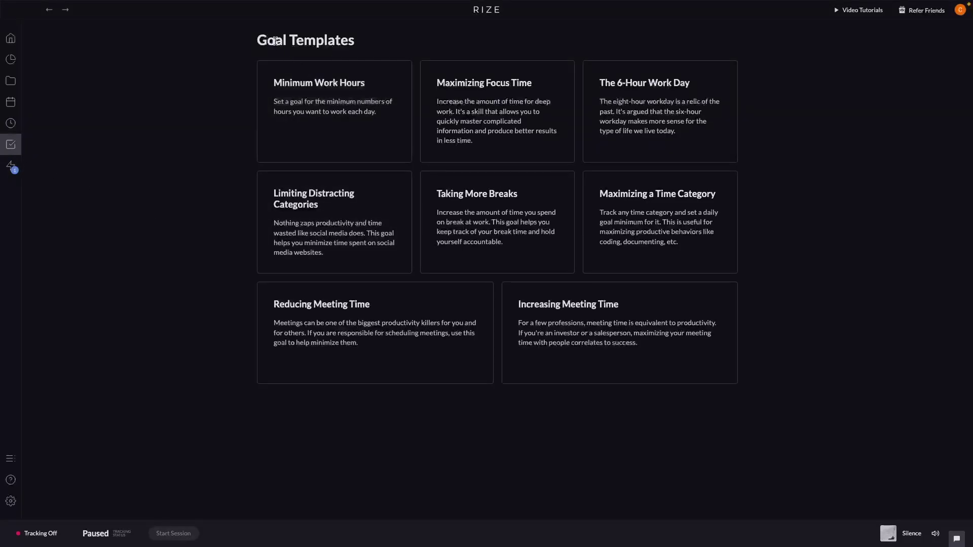
{"action": "left_click_drag", "start_coordinate": [275, 41], "coordinate": [376, 41]}
{"action": "left_click", "coordinate": [376, 41]}
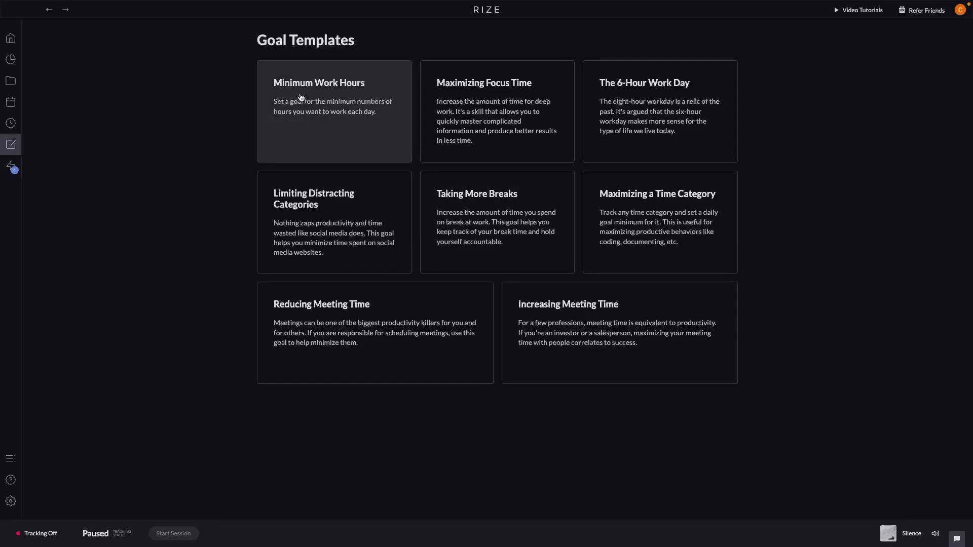
Begin a new goal from the Minimum Work Hours template, keeping the template's name
{"action": "left_click", "coordinate": [326, 101]}
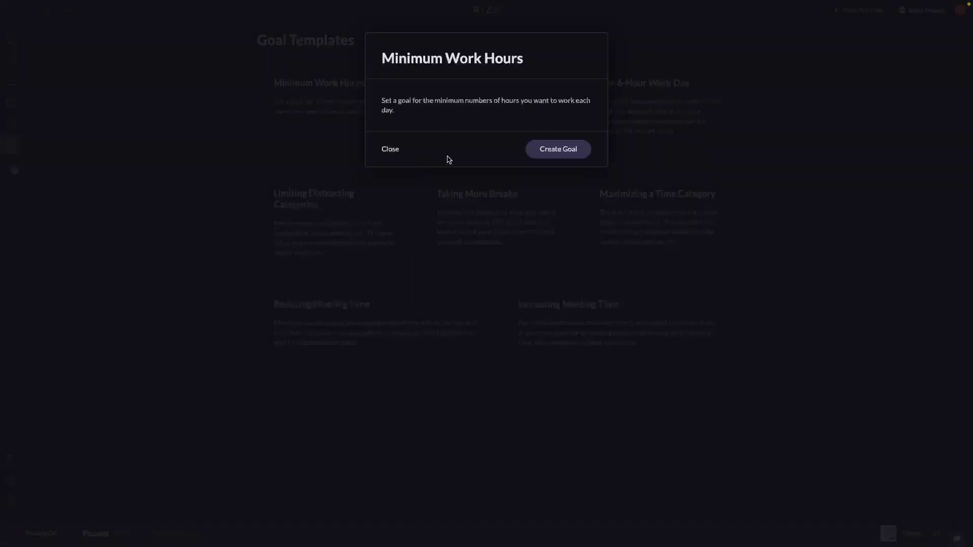
{"action": "left_click", "coordinate": [533, 150]}
{"action": "left_click", "coordinate": [508, 132]}
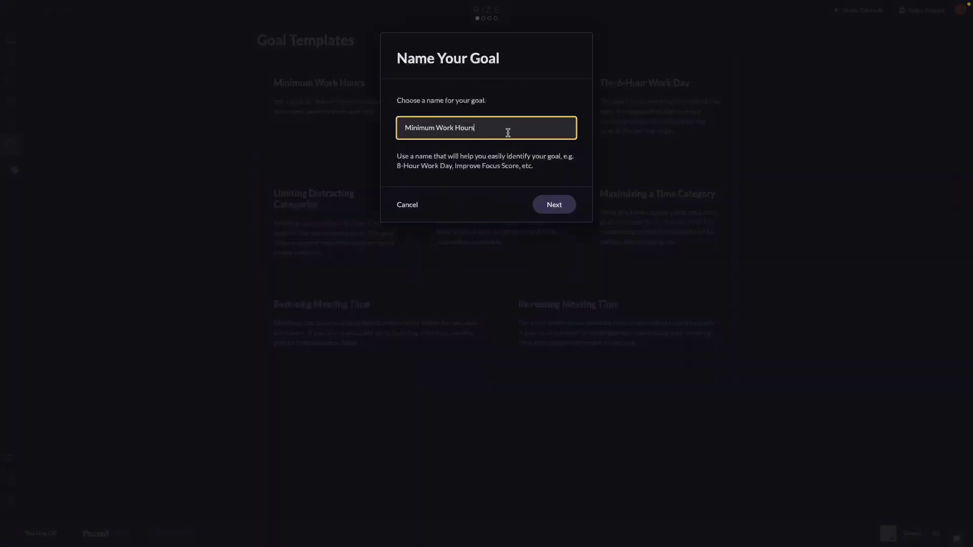
{"action": "left_click", "coordinate": [564, 208]}
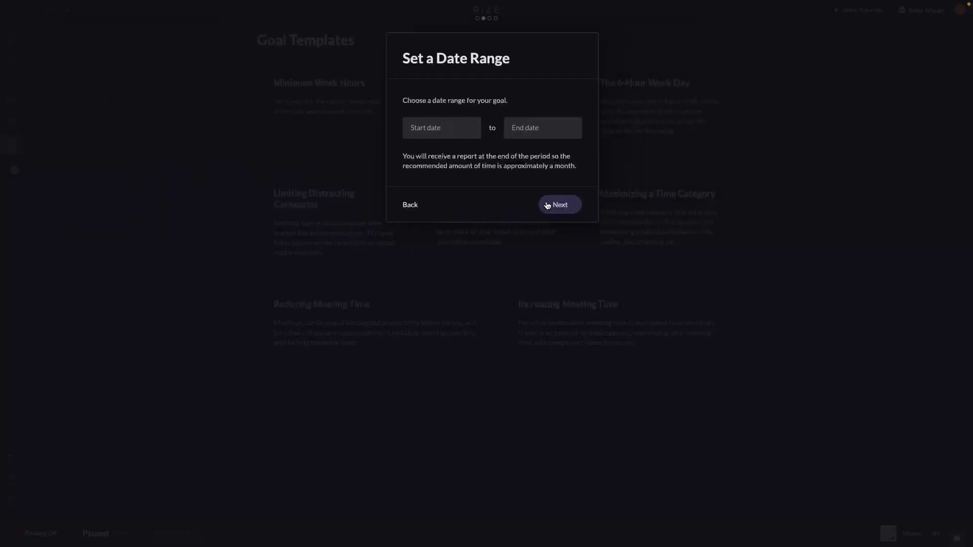
Set the goal's date range from June 18, 2024 to June 22, 2024
{"action": "left_click", "coordinate": [455, 138]}
{"action": "left_click", "coordinate": [375, 246]}
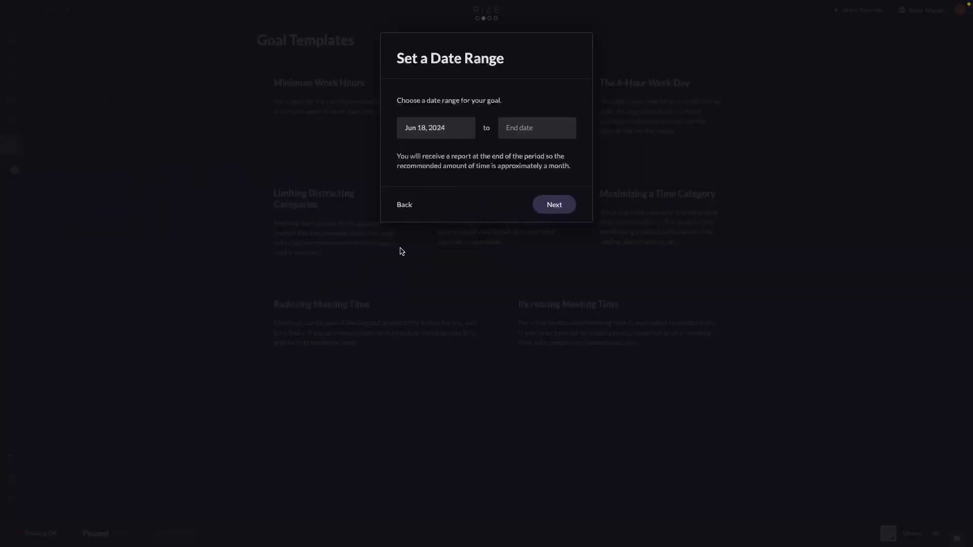
{"action": "left_click", "coordinate": [509, 131]}
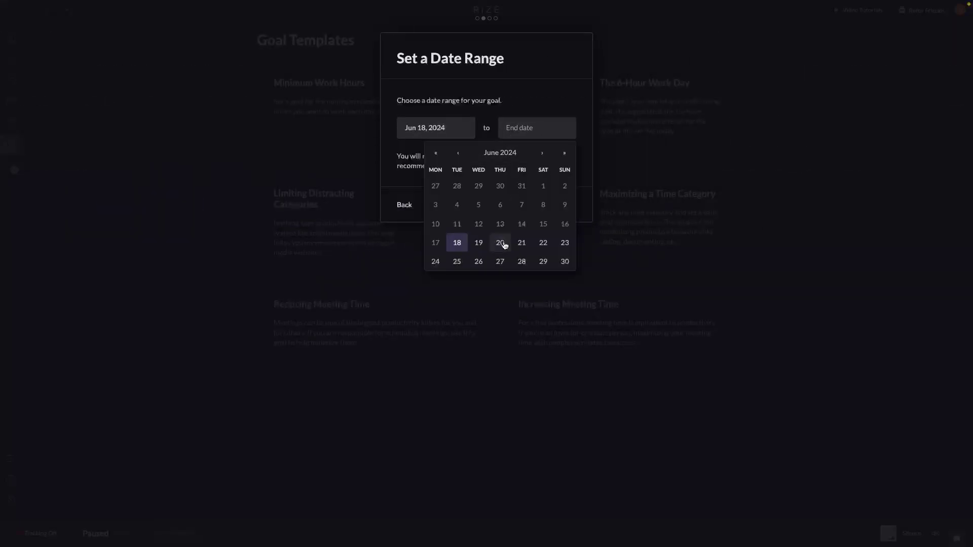
{"action": "left_click", "coordinate": [541, 246]}
{"action": "left_click", "coordinate": [554, 204]}
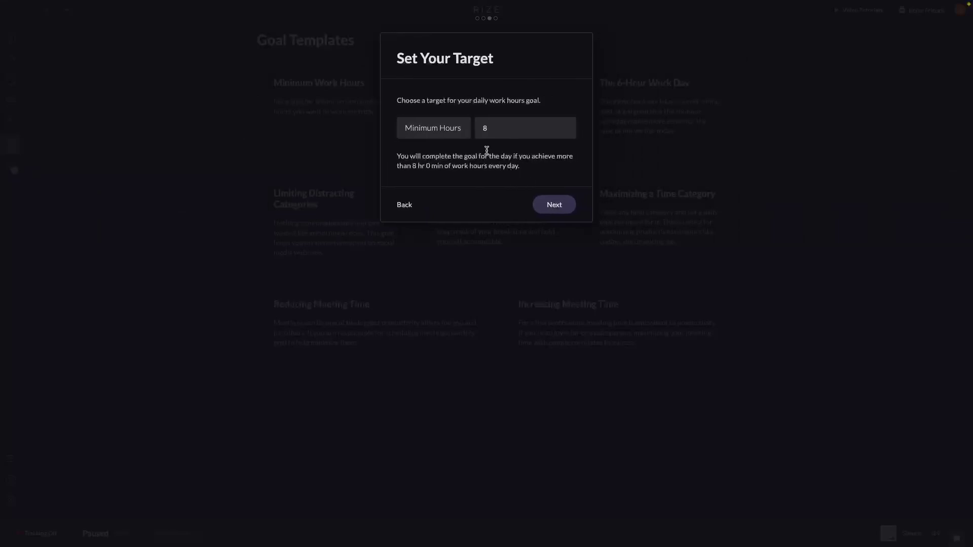
Set the daily target to a minimum of 9 work hours and create the goal
{"action": "left_click", "coordinate": [487, 128]}
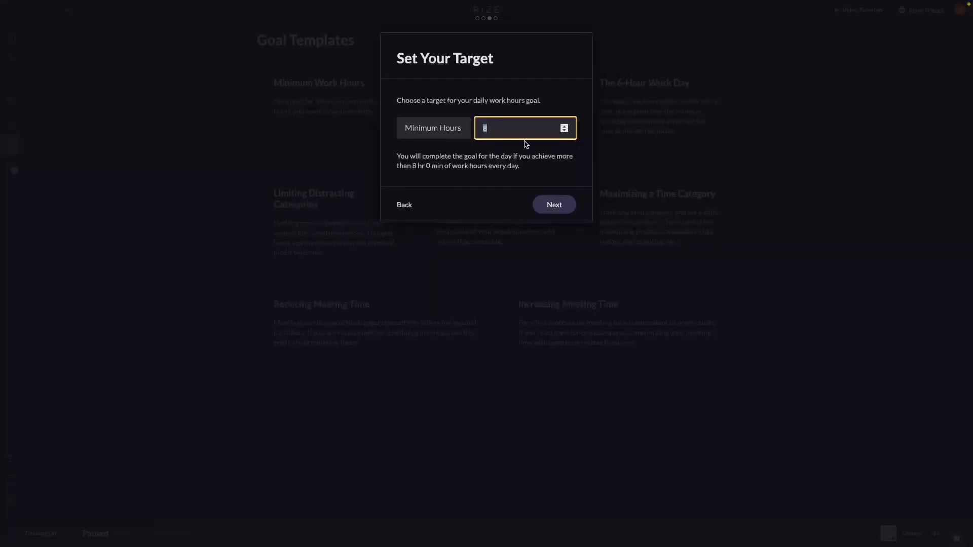
{"action": "left_click", "coordinate": [512, 170]}
{"action": "left_click", "coordinate": [489, 130]}
{"action": "left_click", "coordinate": [508, 170]}
{"action": "left_click", "coordinate": [551, 200]}
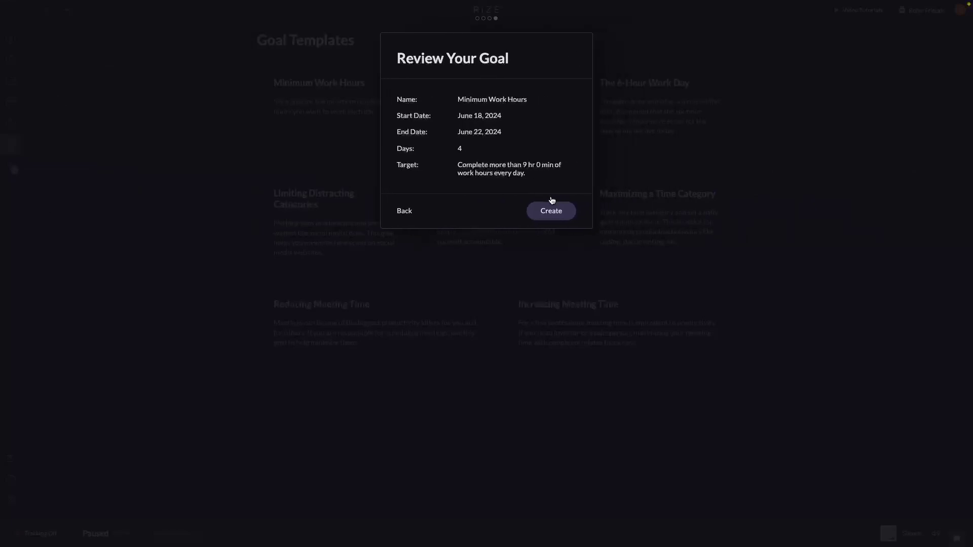
{"action": "left_click", "coordinate": [552, 203]}
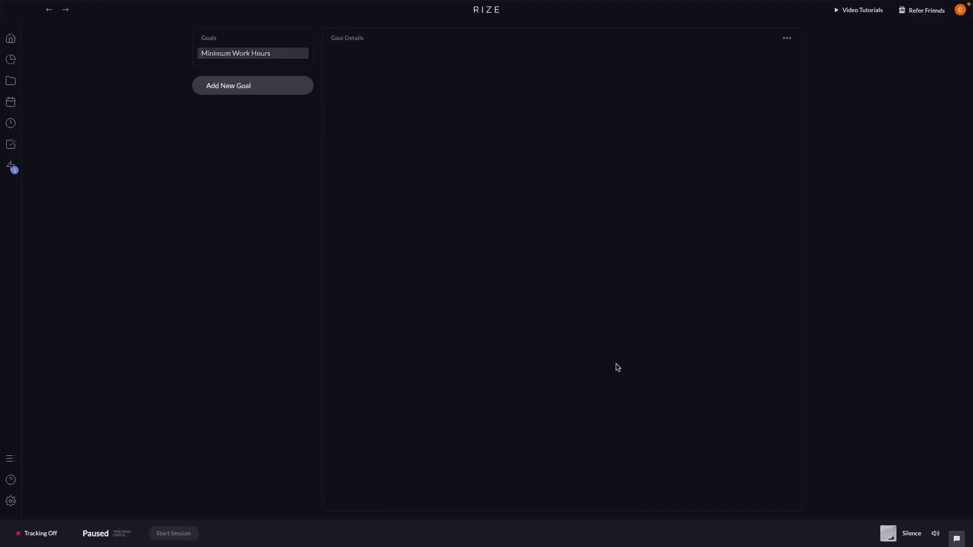
Browse the available background music and ambient sounds without changing the selection, and return to the home page
{"action": "left_click", "coordinate": [893, 533]}
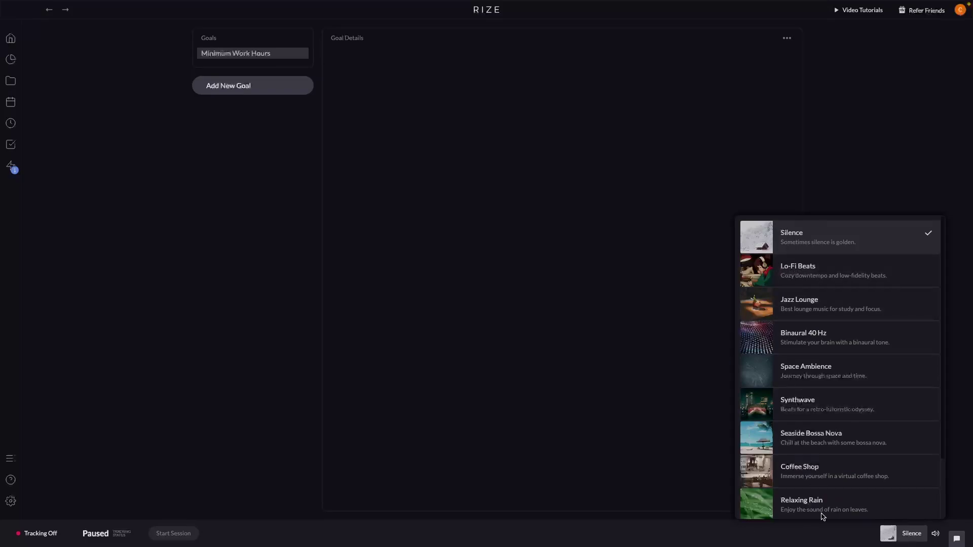
{"action": "scroll", "coordinate": [858, 426], "scroll_direction": "down", "scroll_amount": 3}
{"action": "scroll", "coordinate": [858, 426], "scroll_direction": "up", "scroll_amount": 3}
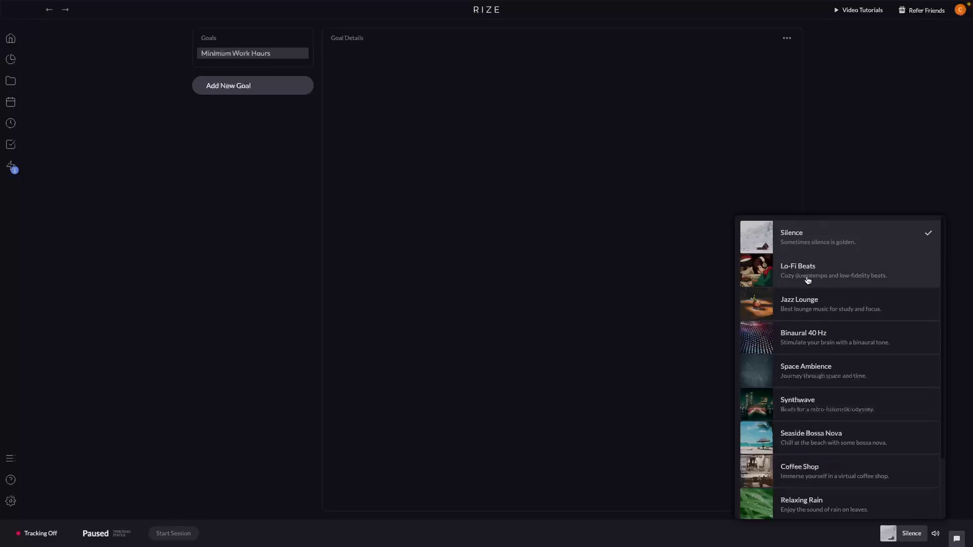
{"action": "scroll", "coordinate": [808, 339], "scroll_direction": "down", "scroll_amount": 2}
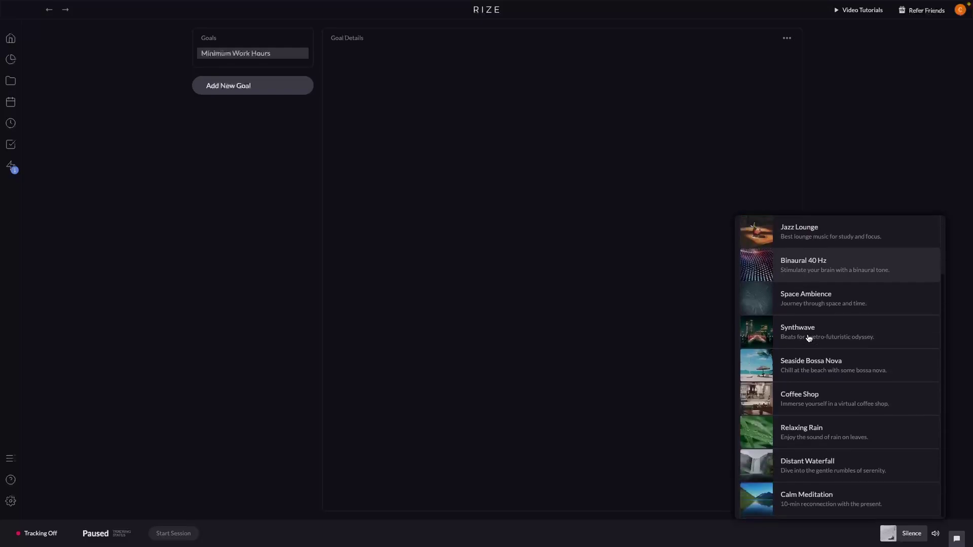
{"action": "scroll", "coordinate": [808, 338], "scroll_direction": "up", "scroll_amount": 2}
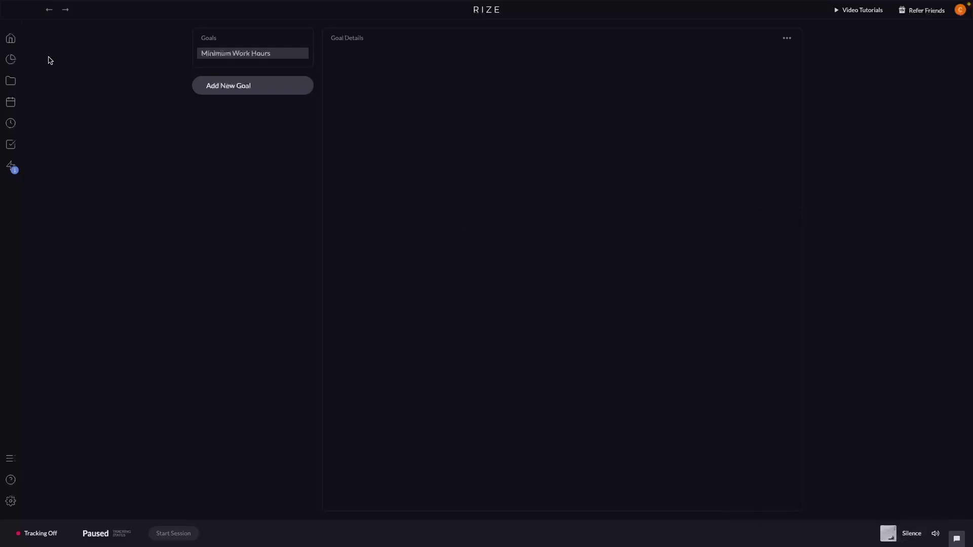
{"action": "left_click", "coordinate": [12, 39]}
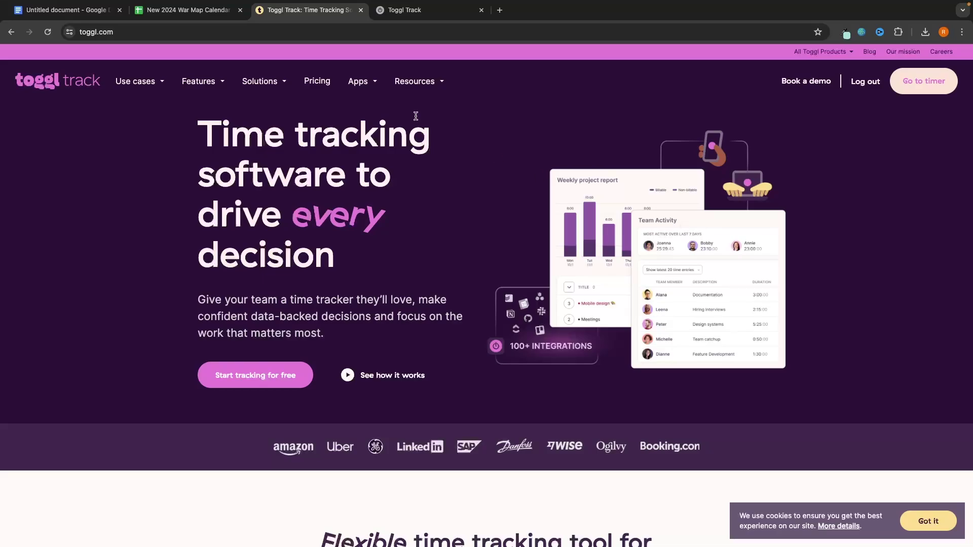
Open the Toggl Track pricing plans and examine the Free plan's features, including time tracking, clients, reports and calendar integration
{"action": "left_click", "coordinate": [317, 82]}
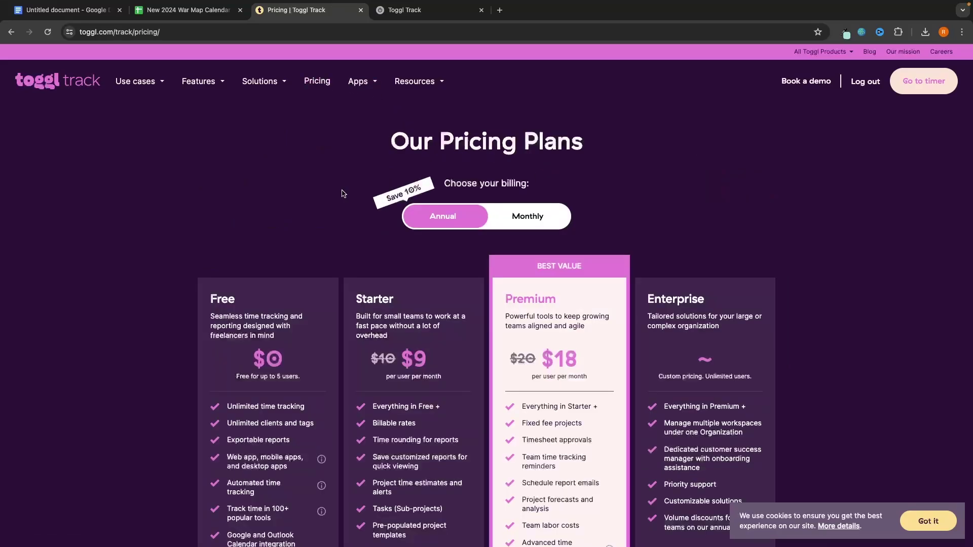
{"action": "scroll", "coordinate": [343, 193], "scroll_direction": "down", "scroll_amount": 3}
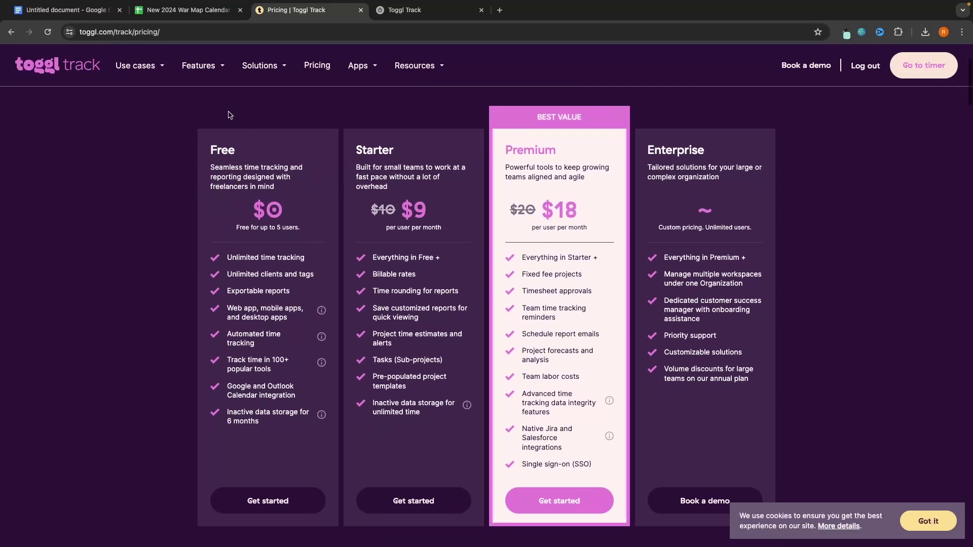
{"action": "scroll", "coordinate": [264, 213], "scroll_direction": "down", "scroll_amount": 1}
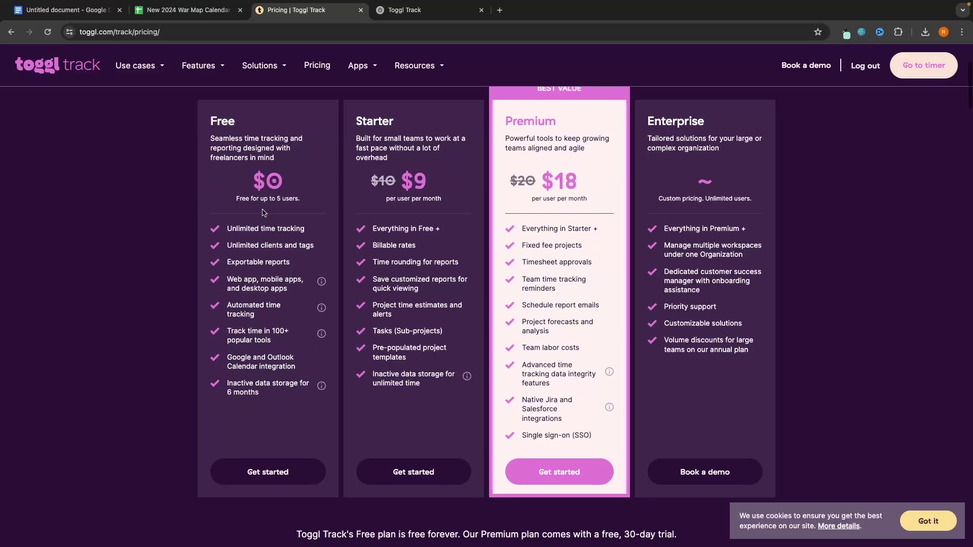
{"action": "left_click_drag", "start_coordinate": [248, 192], "coordinate": [303, 229]}
{"action": "left_click", "coordinate": [279, 224]}
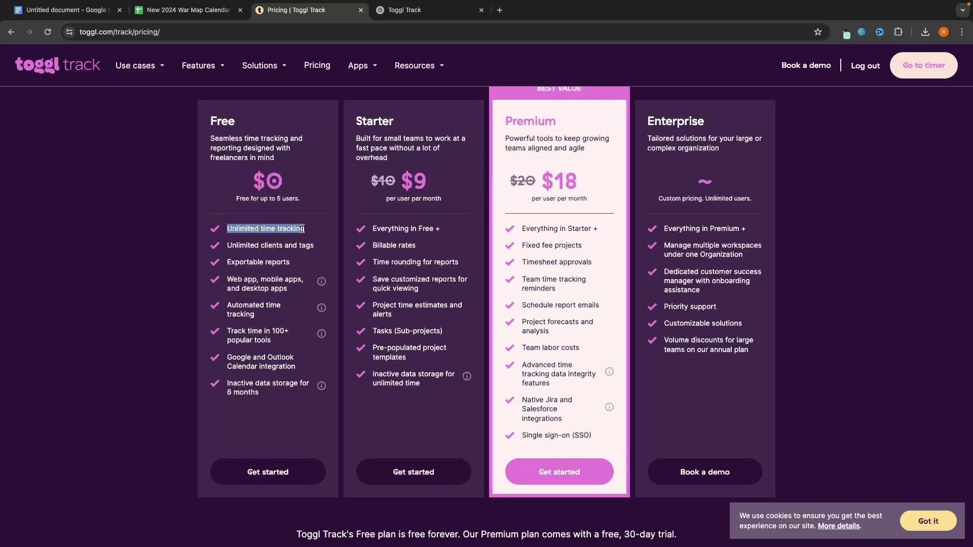
{"action": "left_click", "coordinate": [327, 239]}
{"action": "left_click_drag", "start_coordinate": [226, 245], "coordinate": [320, 251]}
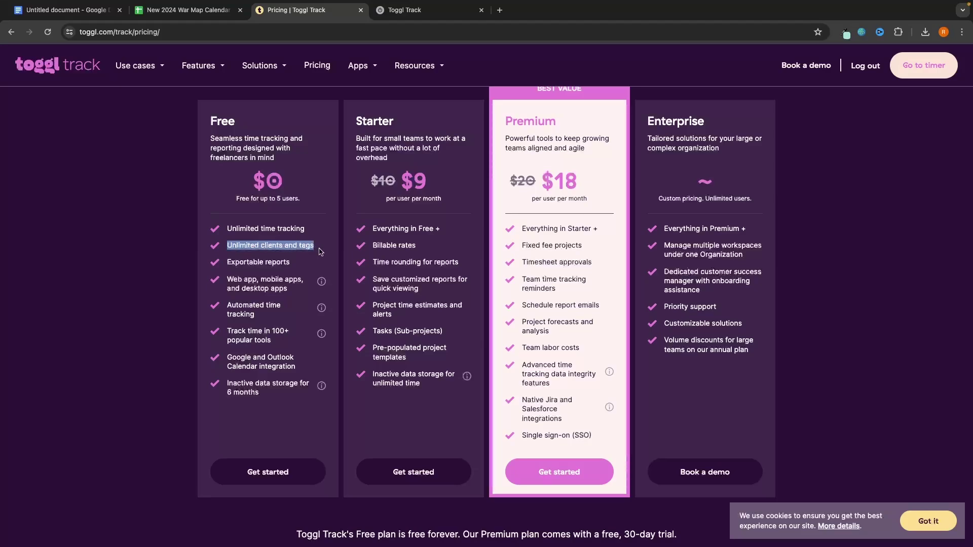
{"action": "left_click", "coordinate": [321, 252]}
{"action": "left_click_drag", "start_coordinate": [228, 259], "coordinate": [299, 265]}
{"action": "left_click", "coordinate": [273, 268]}
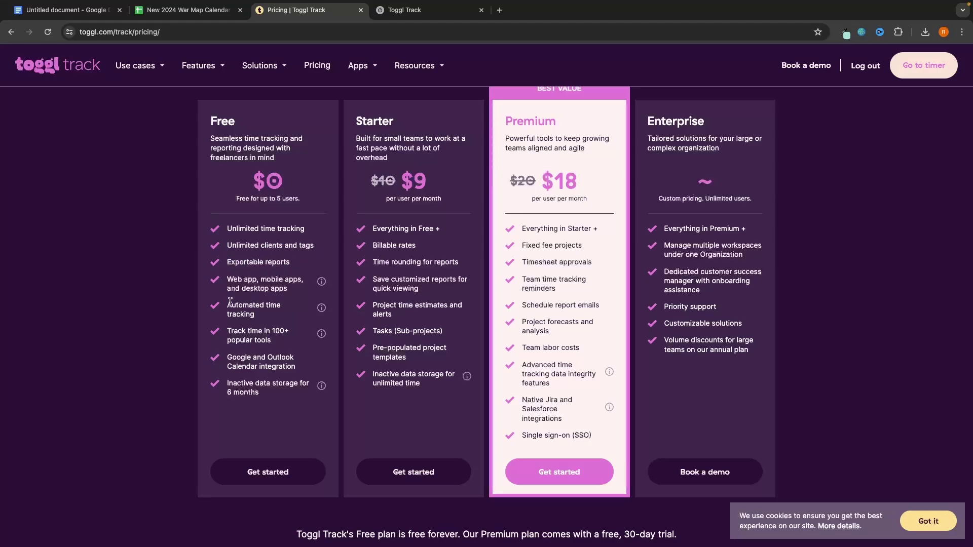
{"action": "left_click_drag", "start_coordinate": [228, 304], "coordinate": [281, 317]}
{"action": "left_click_drag", "start_coordinate": [227, 356], "coordinate": [294, 375]}
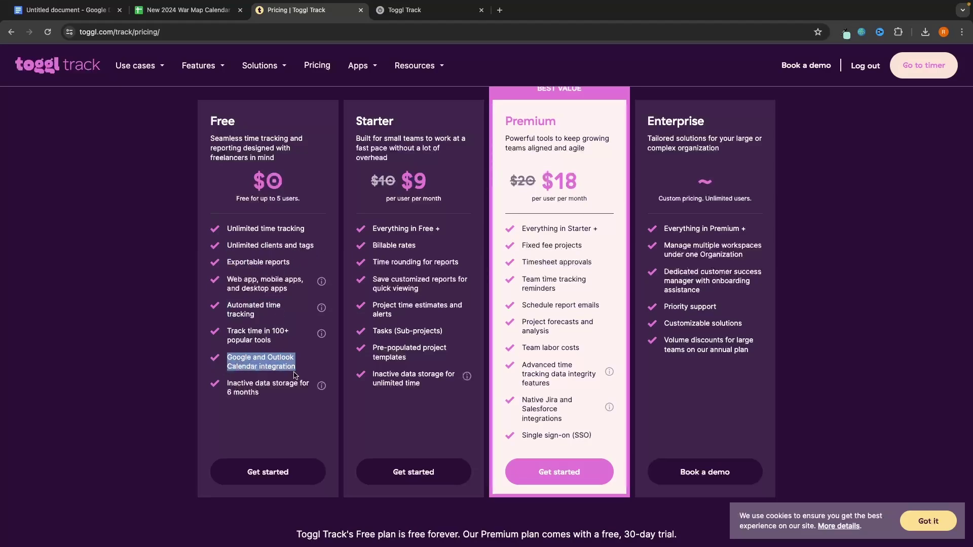
Close the Toggl Track website and look over the timer's weekly calendar, comparing it with the My Hours weekly timesheet
{"action": "left_click", "coordinate": [298, 373]}
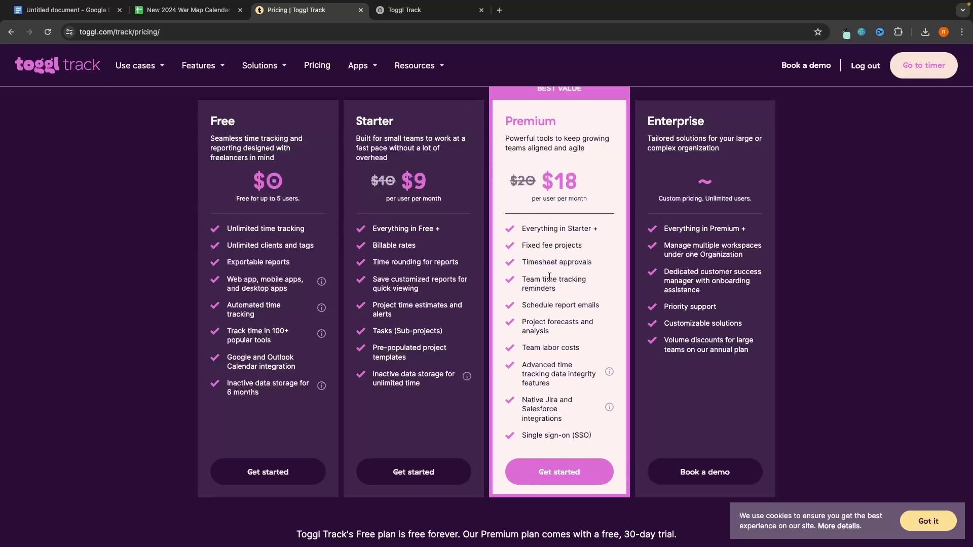
{"action": "key", "text": "alt+Left"}
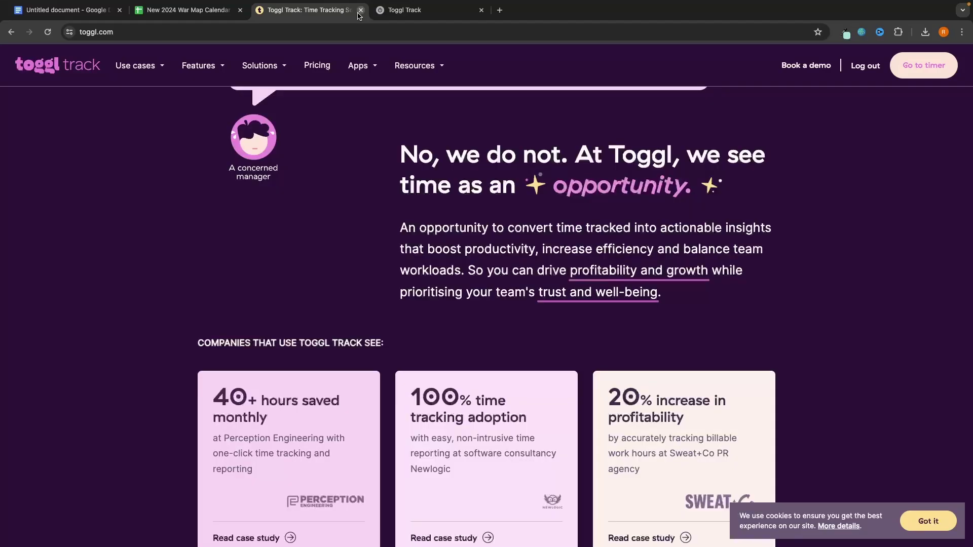
{"action": "key", "text": "ctrl+w"}
{"action": "scroll", "coordinate": [424, 260], "scroll_direction": "down", "scroll_amount": 1}
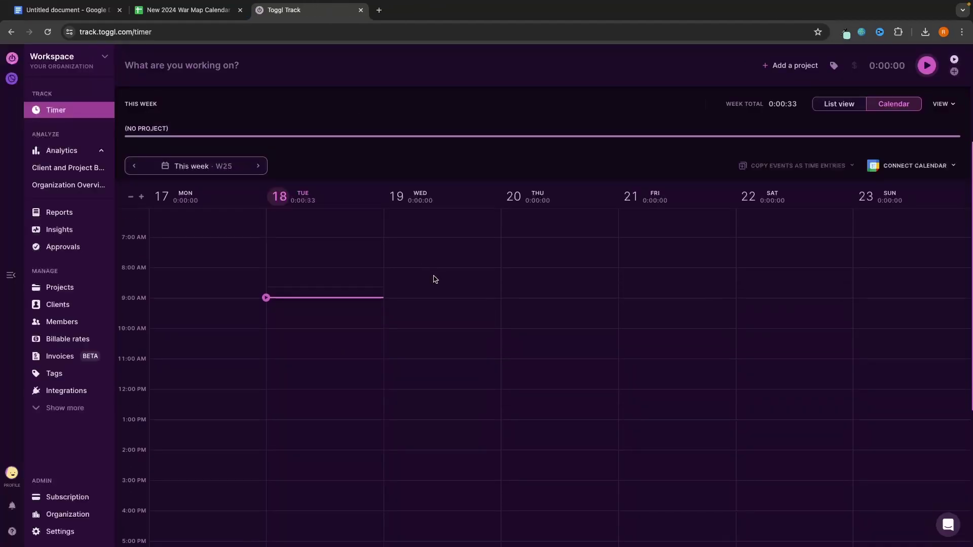
{"action": "scroll", "coordinate": [433, 278], "scroll_direction": "up", "scroll_amount": 5}
{"action": "scroll", "coordinate": [434, 279], "scroll_direction": "down", "scroll_amount": 2}
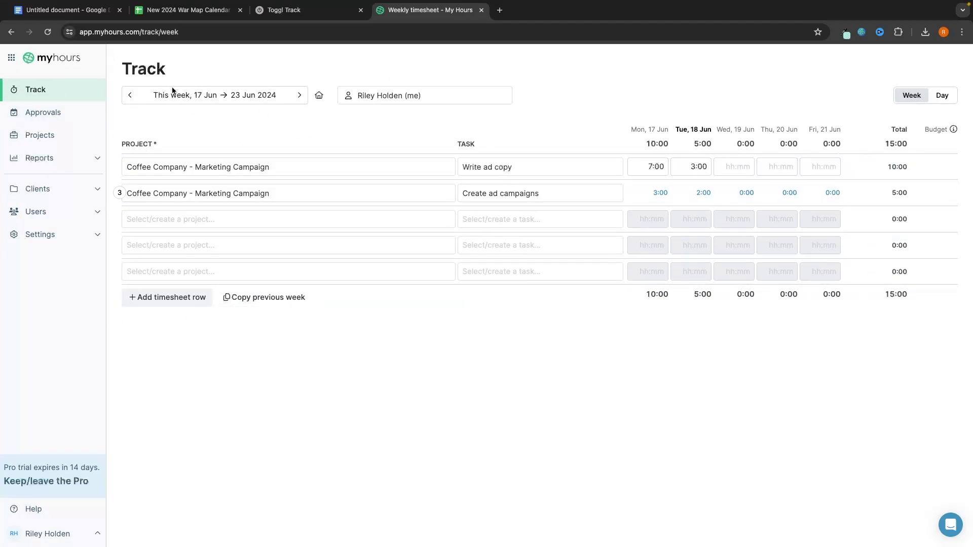
{"action": "left_click", "coordinate": [286, 10]}
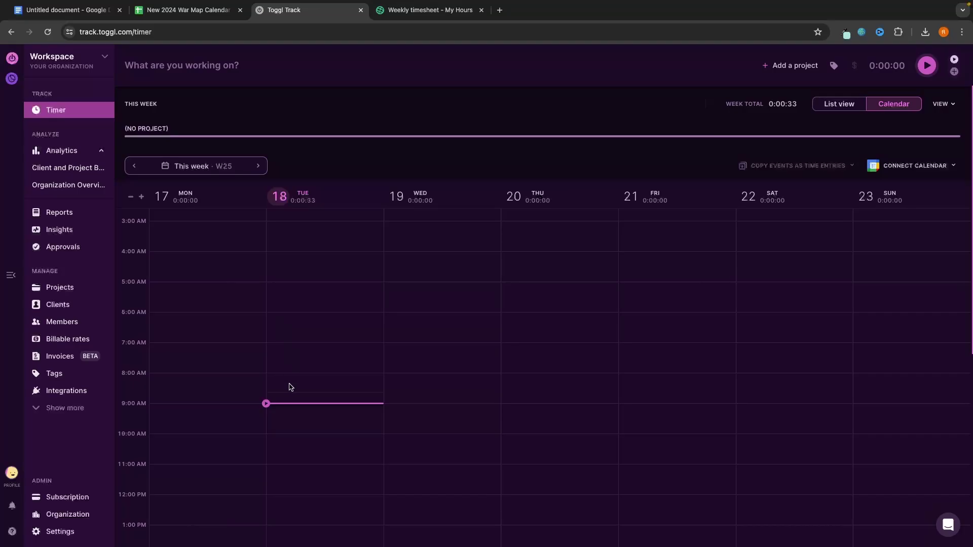
Start a time entry on Tuesday the 18th at 6:15 AM with a new project named Marketing Services
{"action": "left_click", "coordinate": [288, 325]}
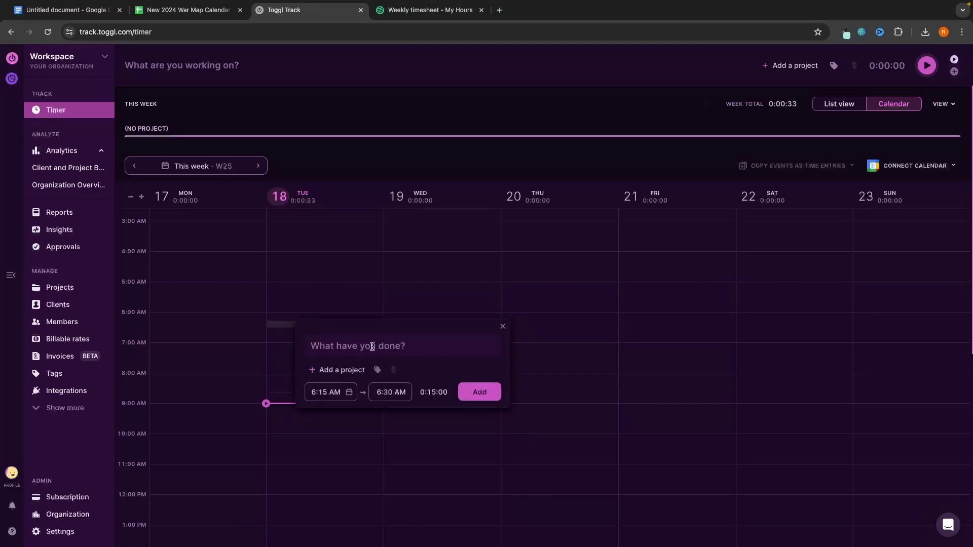
{"action": "left_click", "coordinate": [339, 370]}
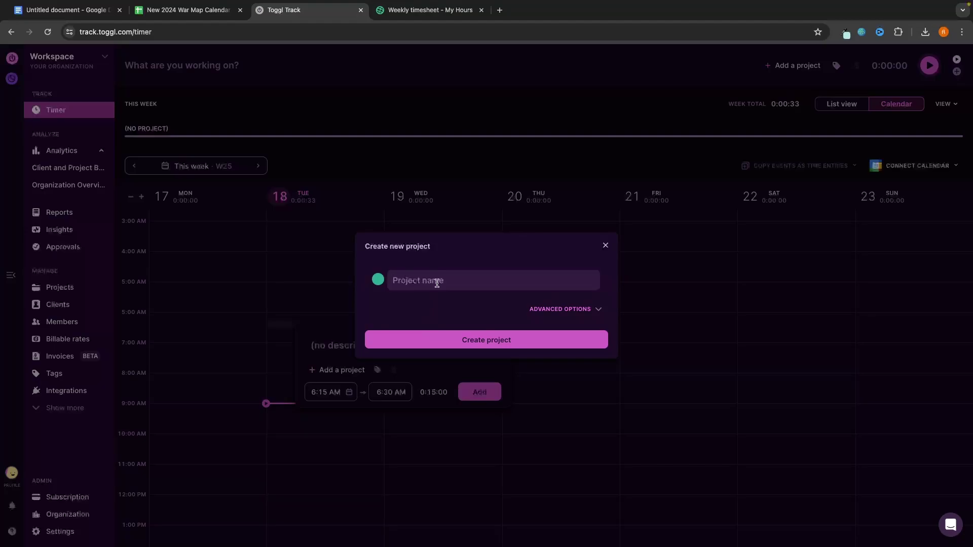
{"action": "type", "text": "Marketing Services"}
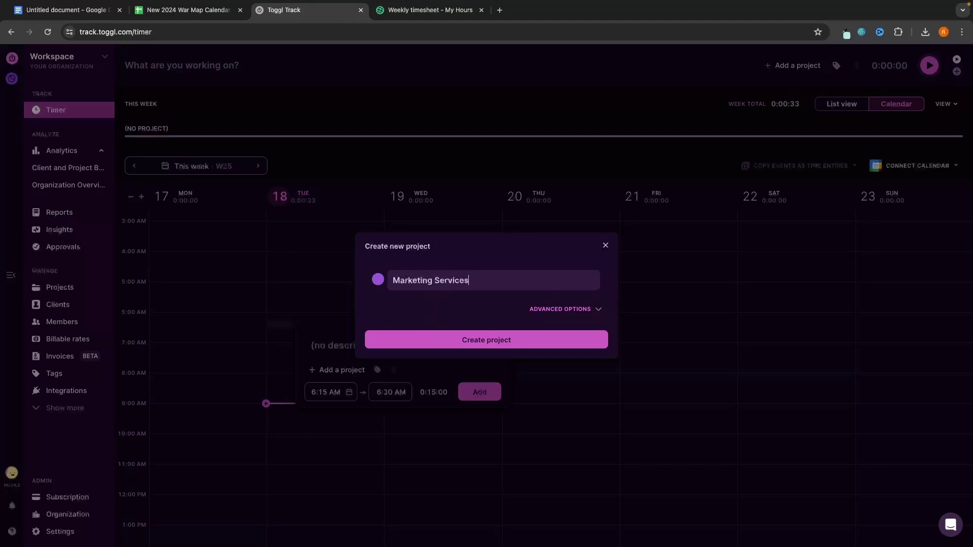
Add a new client named Coffee company to the Marketing Services project and create the project
{"action": "left_click", "coordinate": [562, 312]}
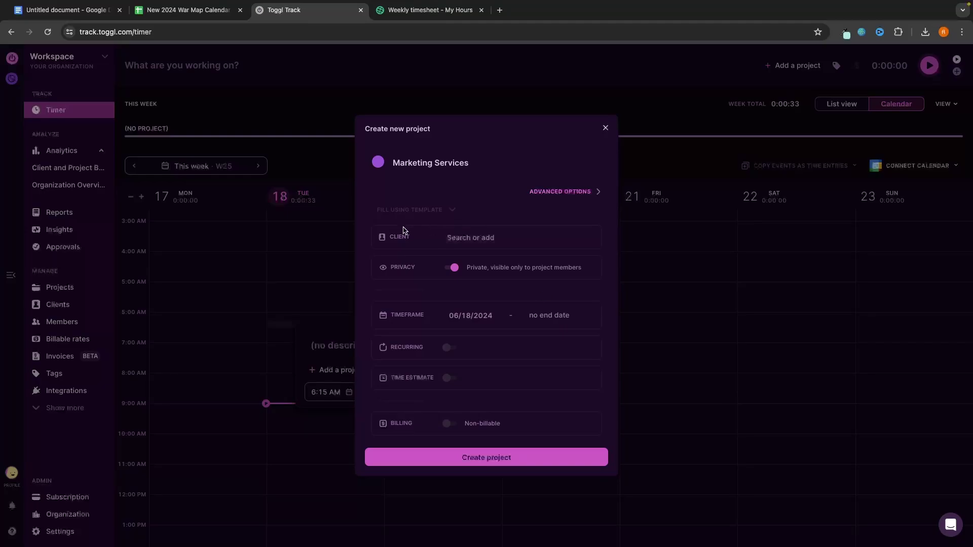
{"action": "left_click", "coordinate": [487, 241]}
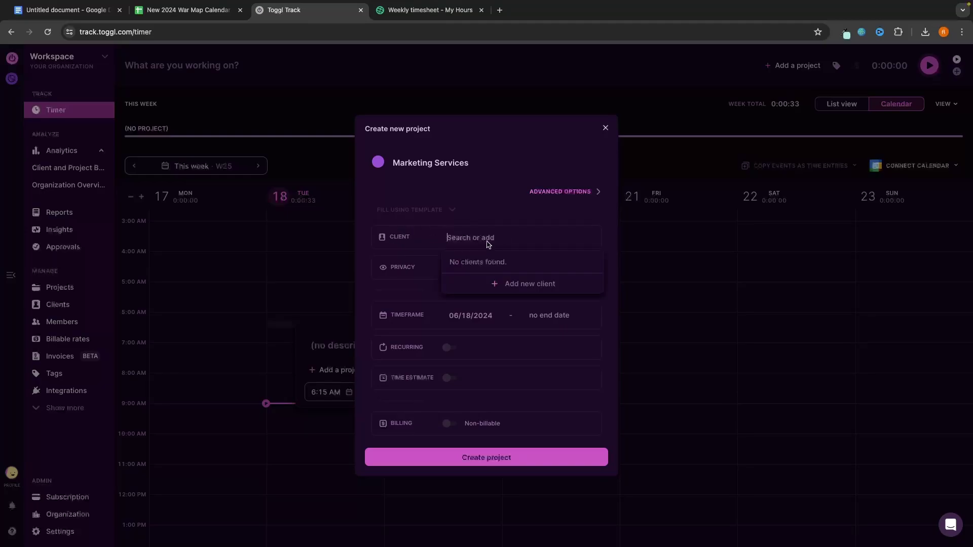
{"action": "left_click", "coordinate": [510, 287]}
{"action": "type", "text": "Cofee"}
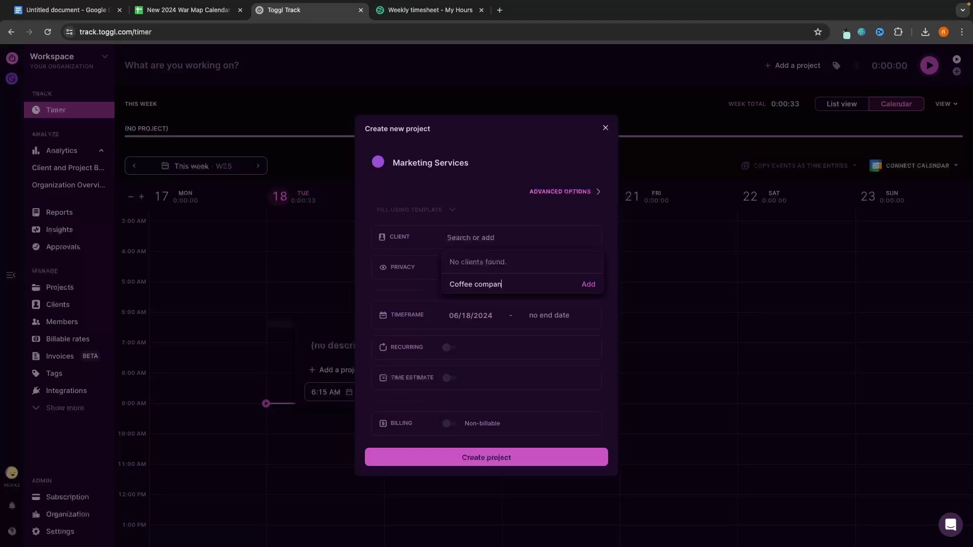
{"action": "left_click", "coordinate": [598, 280]}
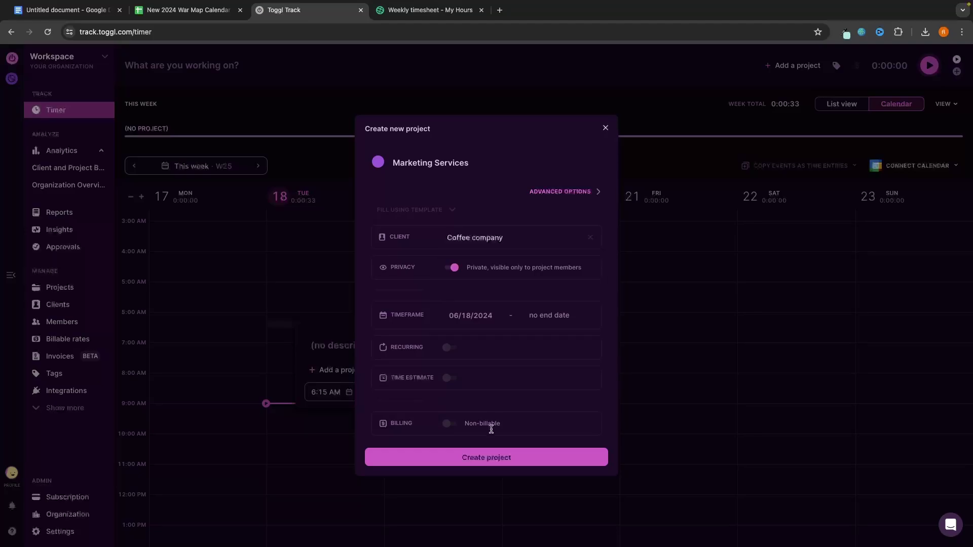
{"action": "left_click", "coordinate": [494, 459]}
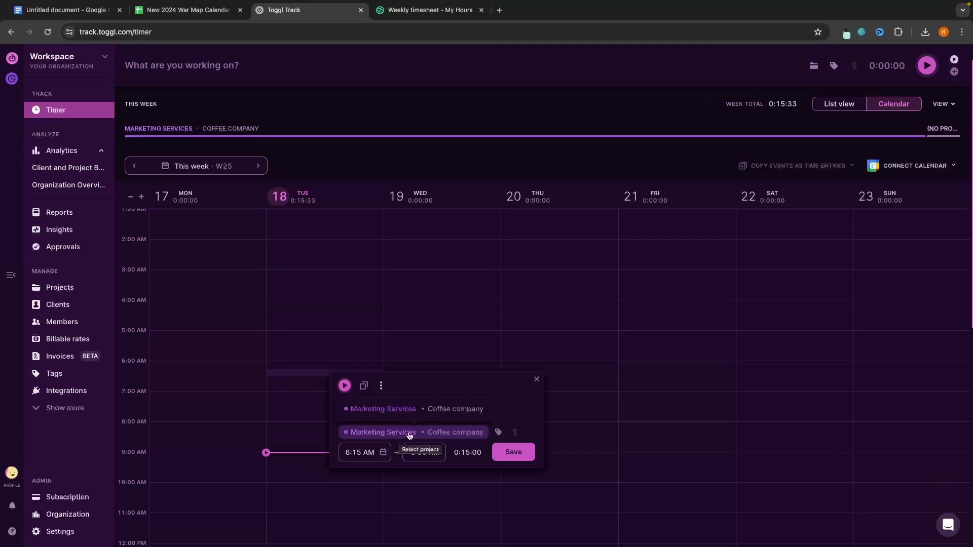
Describe the Tuesday entry as Creating ads, save it, and stretch it to two hours, from 6:00 to 8:00 AM
{"action": "left_click", "coordinate": [383, 408]}
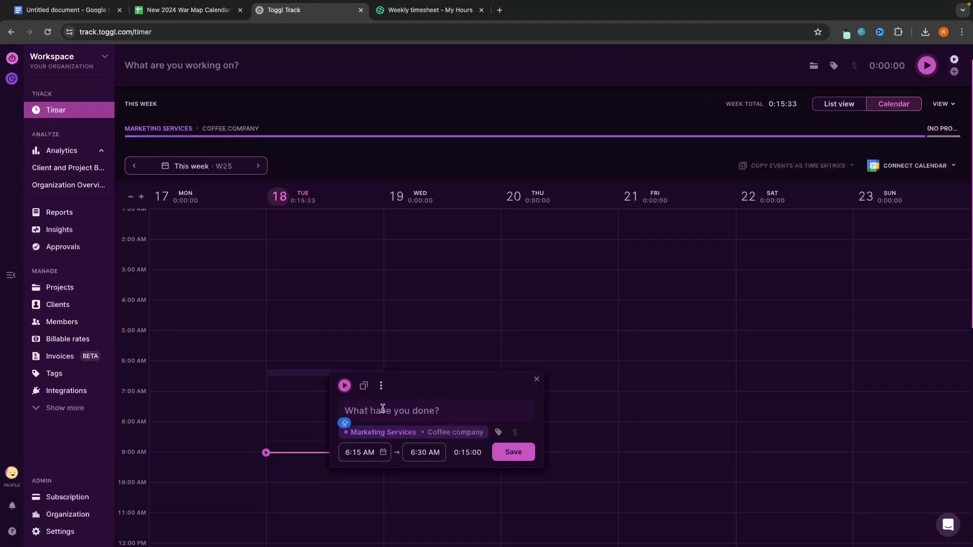
{"action": "type", "text": "Creating ads"}
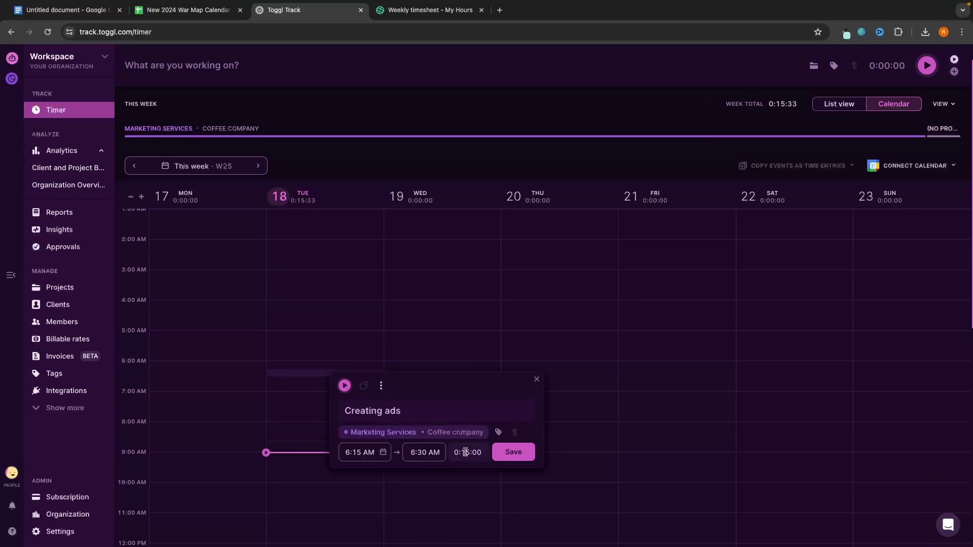
{"action": "left_click", "coordinate": [513, 453]}
{"action": "left_click_drag", "start_coordinate": [326, 379], "coordinate": [326, 425]}
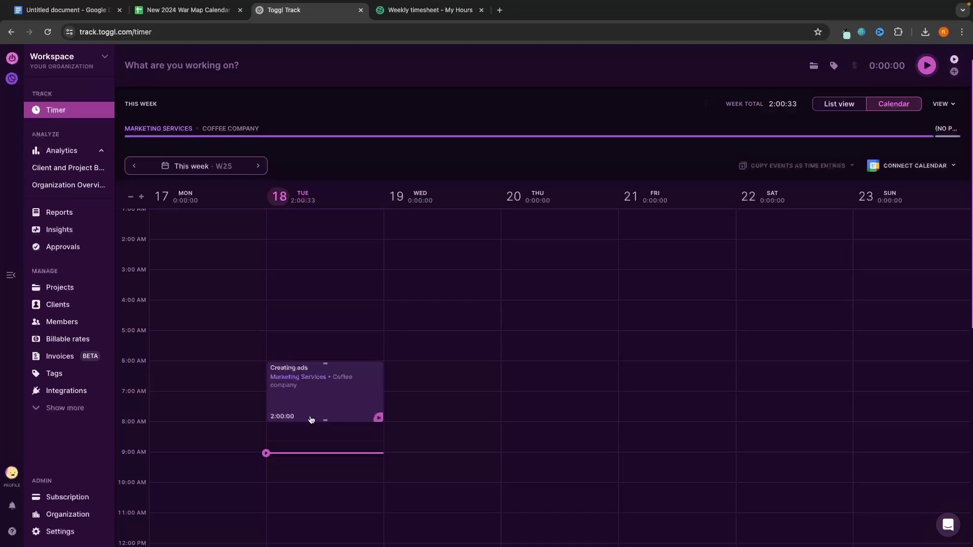
{"action": "left_click", "coordinate": [452, 380]}
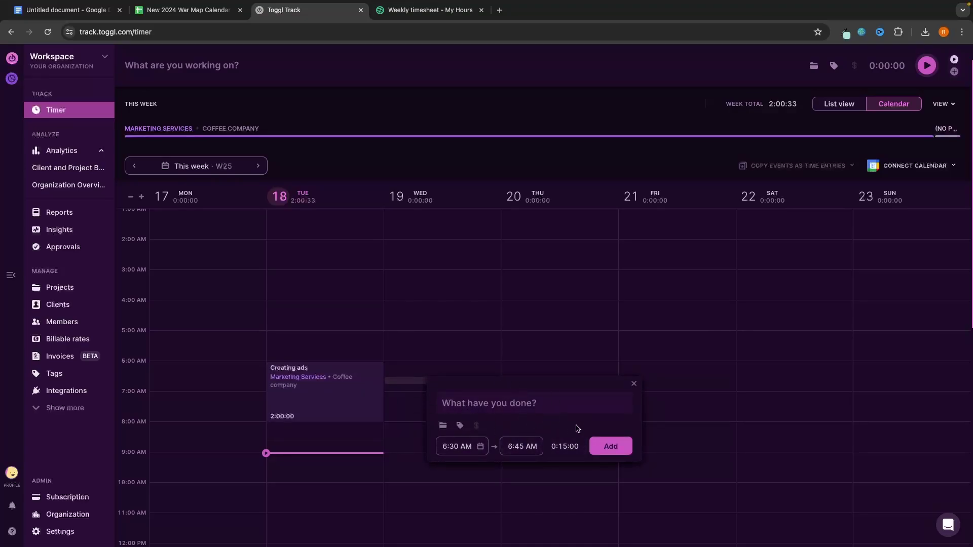
{"action": "left_click", "coordinate": [634, 392]}
{"action": "left_click", "coordinate": [633, 384]}
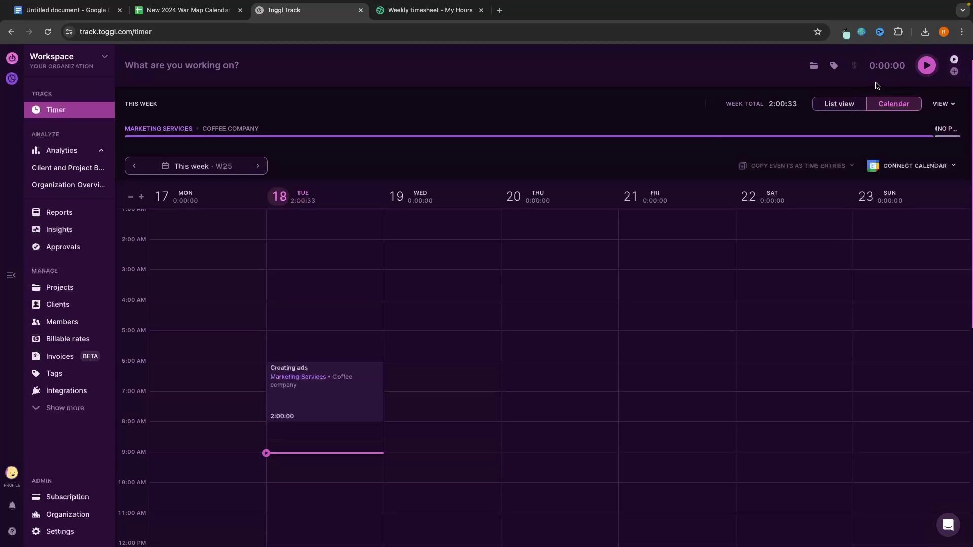
Run a live timer, assign it to Coffee company's Marketing Services project while it is counting, and stop it
{"action": "left_click", "coordinate": [924, 67]}
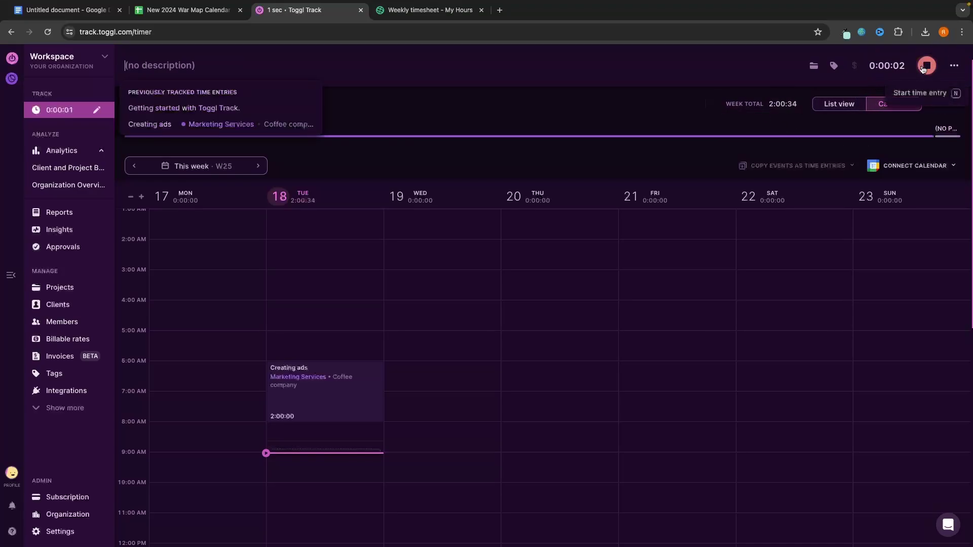
{"action": "left_click", "coordinate": [500, 10]}
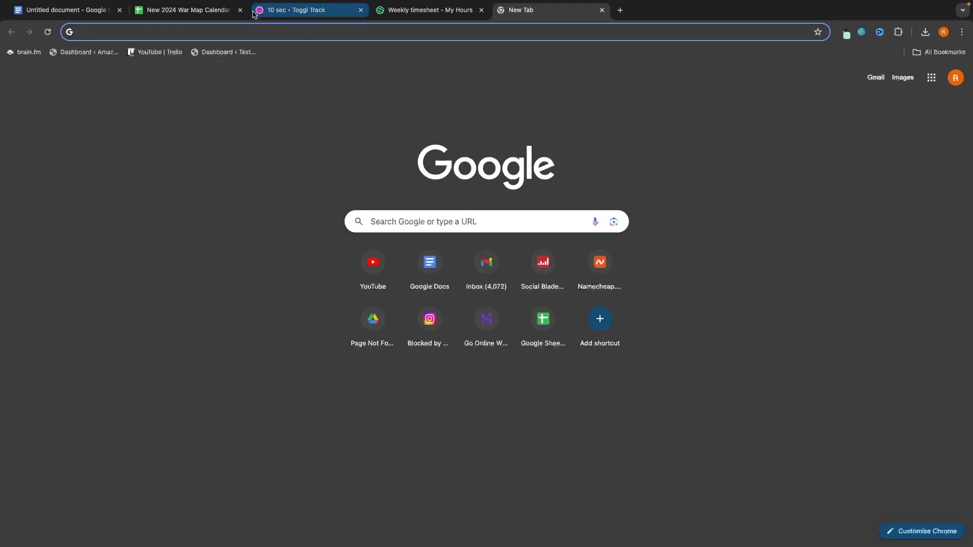
{"action": "left_click", "coordinate": [279, 11]}
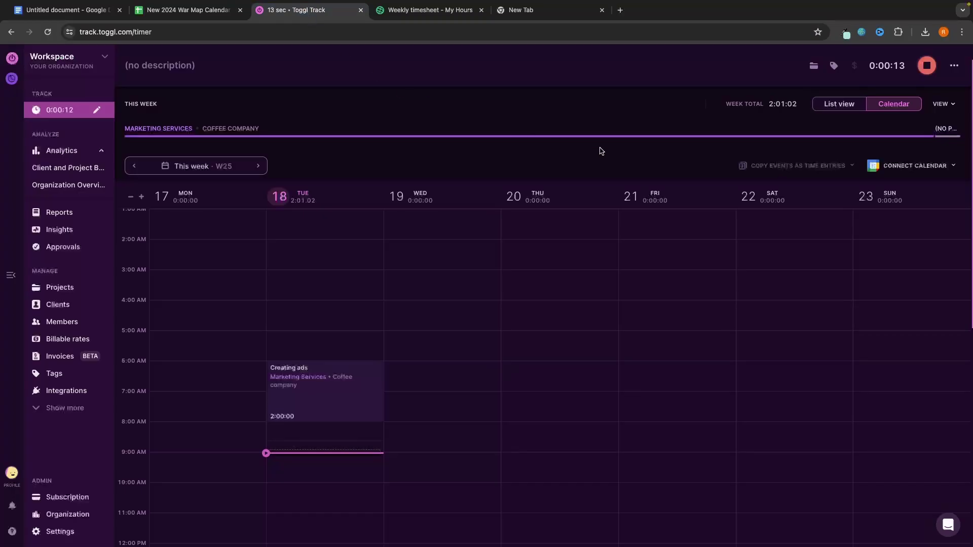
{"action": "left_click", "coordinate": [814, 66]}
{"action": "left_click", "coordinate": [747, 154]}
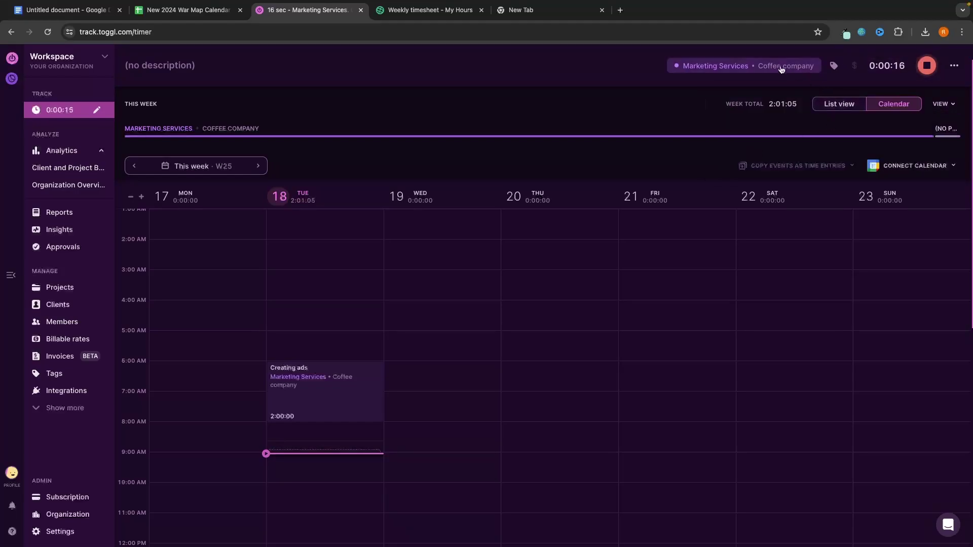
{"action": "left_click", "coordinate": [928, 70]}
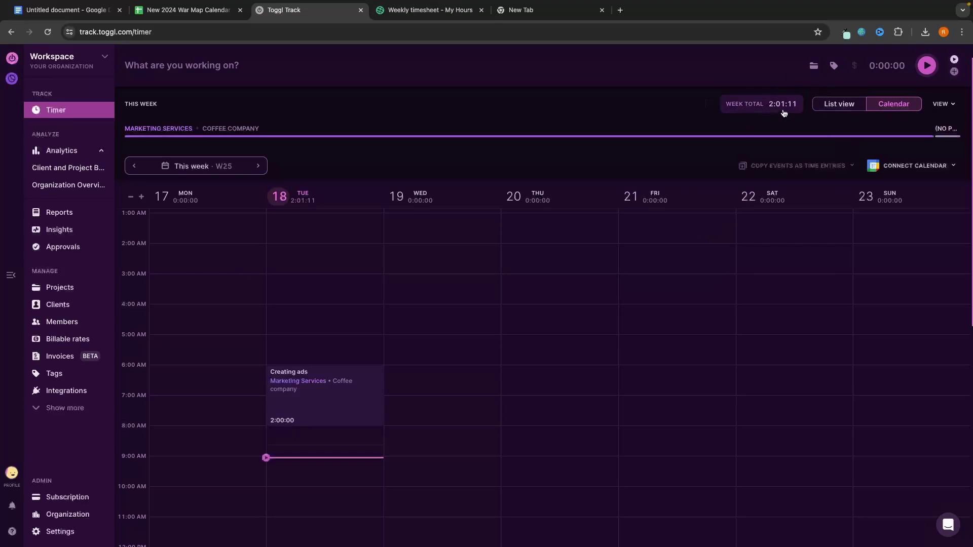
Start another Tuesday entry at 8:15 AM, below Creating ads, with a second new project named Marketing Services
{"action": "mouse_move", "coordinate": [780, 109]}
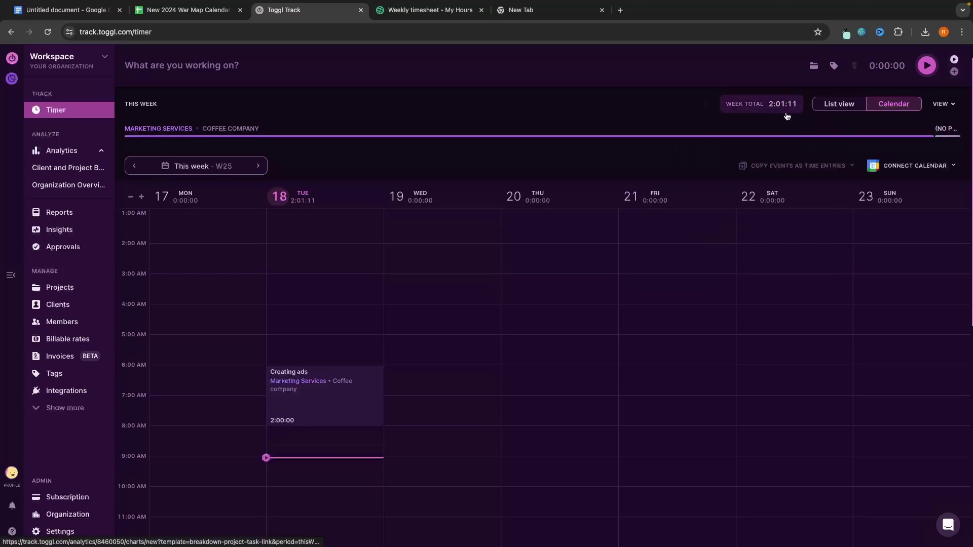
{"action": "scroll", "coordinate": [319, 382], "scroll_direction": "down", "scroll_amount": 1}
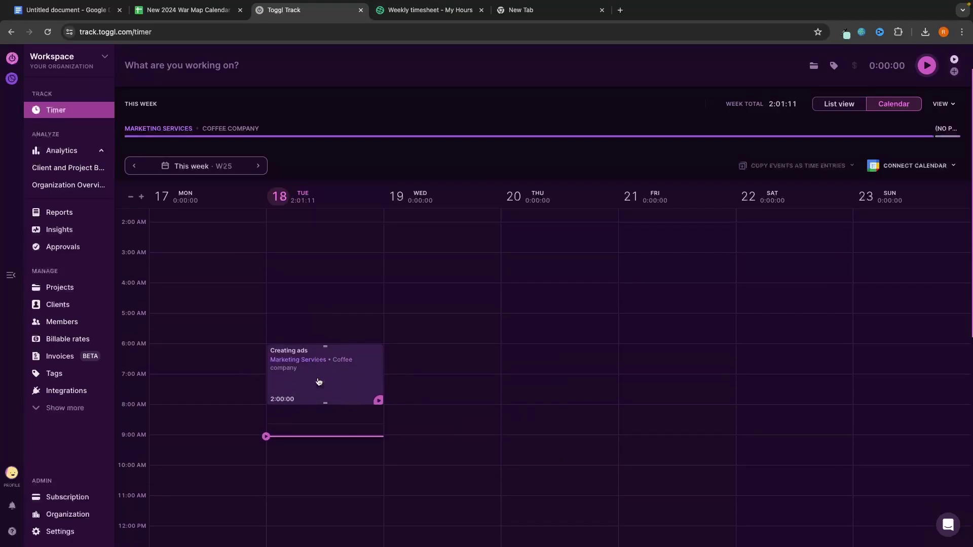
{"action": "scroll", "coordinate": [319, 382], "scroll_direction": "down", "scroll_amount": 3}
{"action": "left_click", "coordinate": [304, 350]}
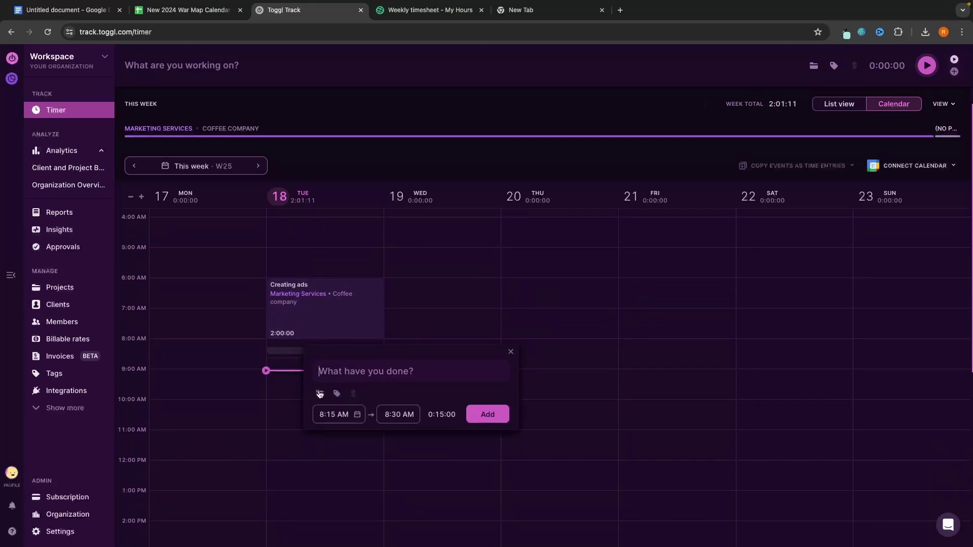
{"action": "left_click", "coordinate": [321, 395]}
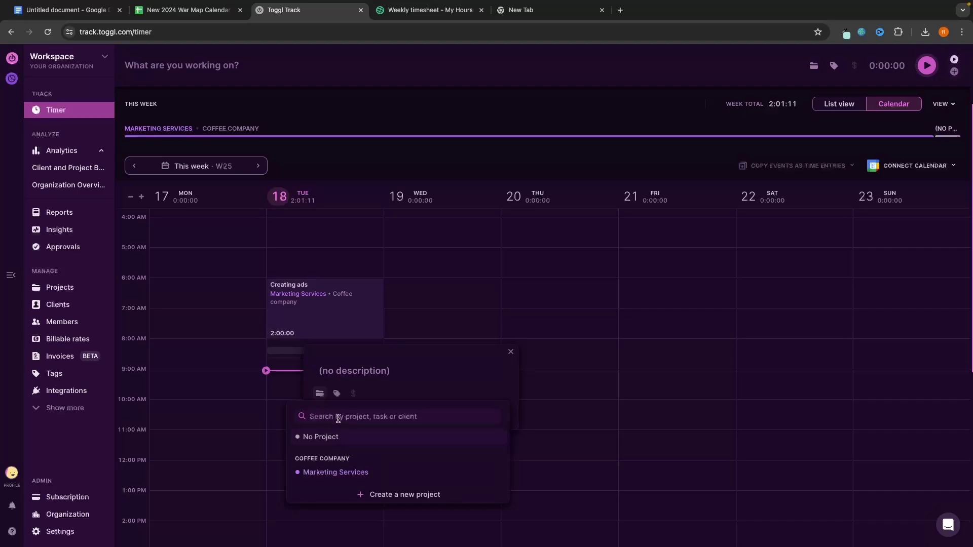
{"action": "left_click", "coordinate": [387, 495]}
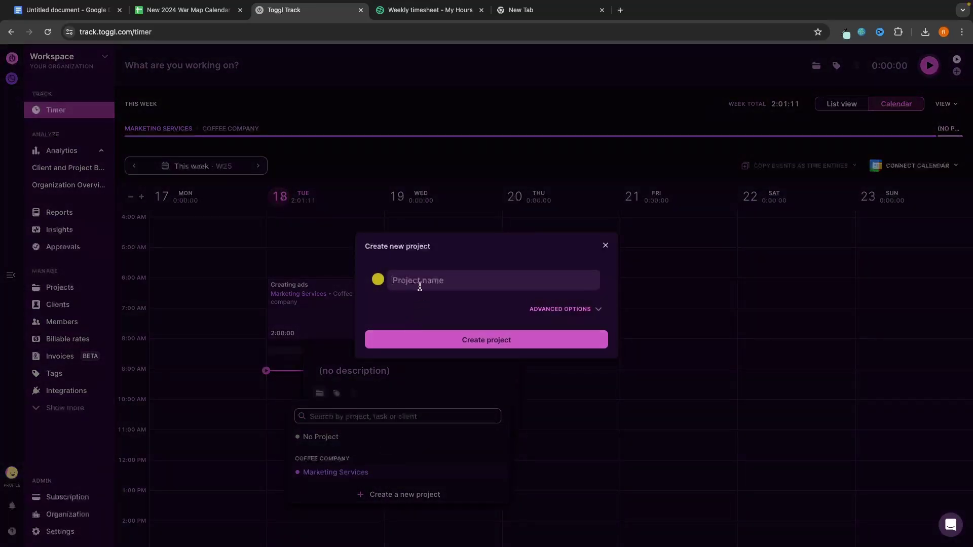
{"action": "type", "text": "Marketing Services"}
Create the second project for the new client pet company and log Instagram content from 8:00 to 9:00 AM
{"action": "left_click", "coordinate": [560, 309]}
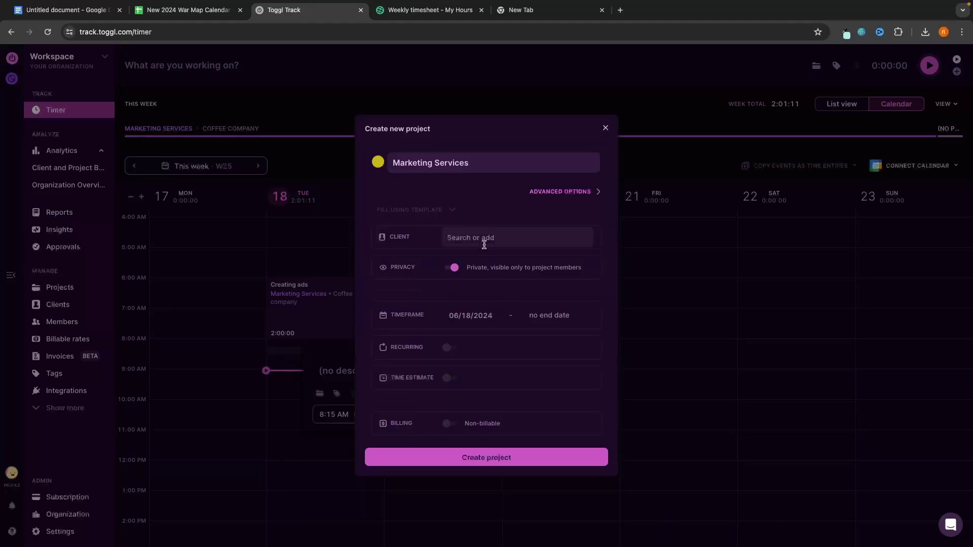
{"action": "left_click", "coordinate": [476, 237]}
{"action": "type", "text": "P"}
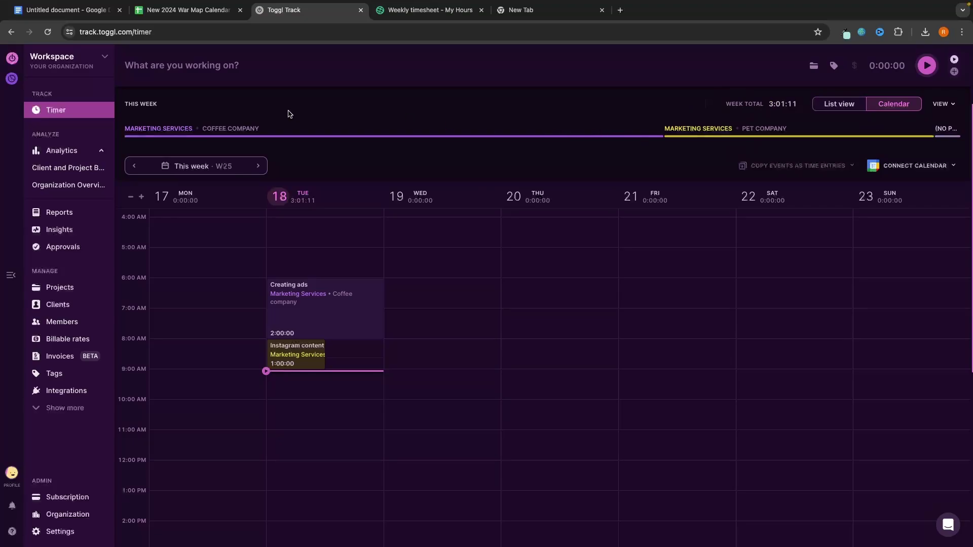
Examine the week's time breakdown by project and the entries in list view, comparing them with the My Hours timesheet
{"action": "mouse_move", "coordinate": [246, 131]}
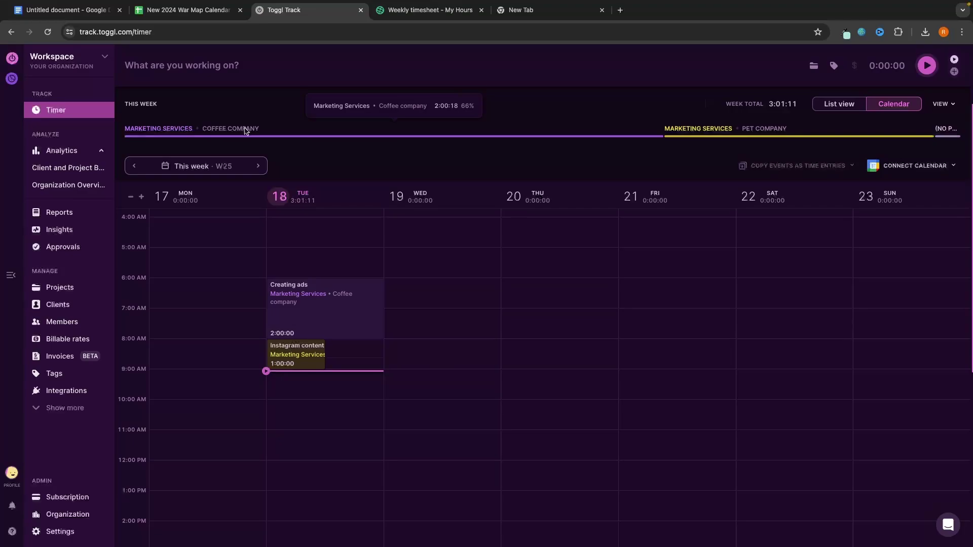
{"action": "mouse_move", "coordinate": [768, 131]}
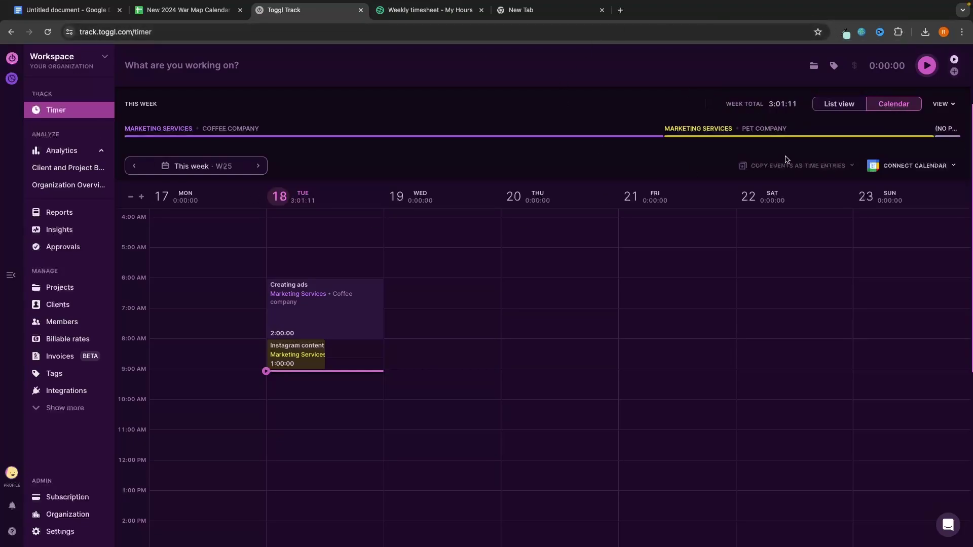
{"action": "scroll", "coordinate": [847, 107], "scroll_direction": "down", "scroll_amount": 1}
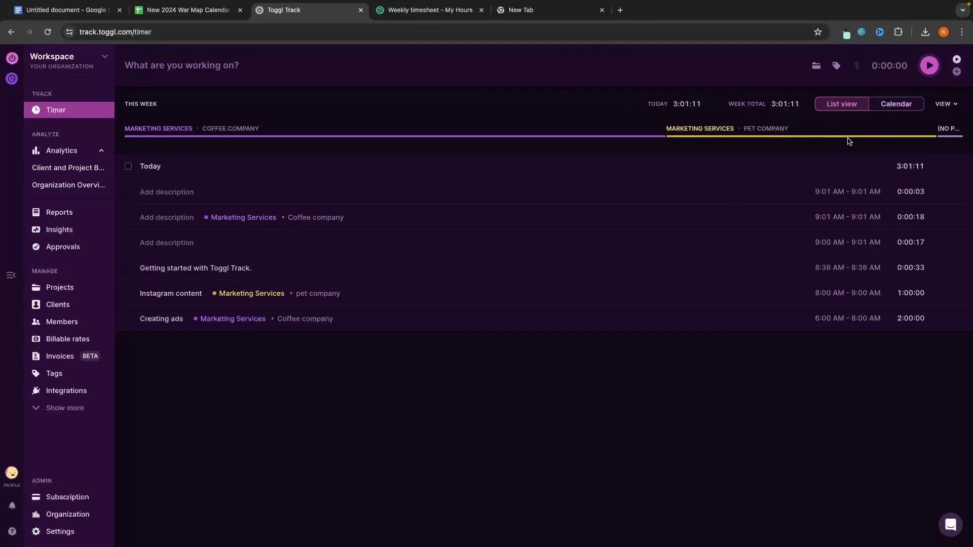
{"action": "left_click", "coordinate": [424, 11]}
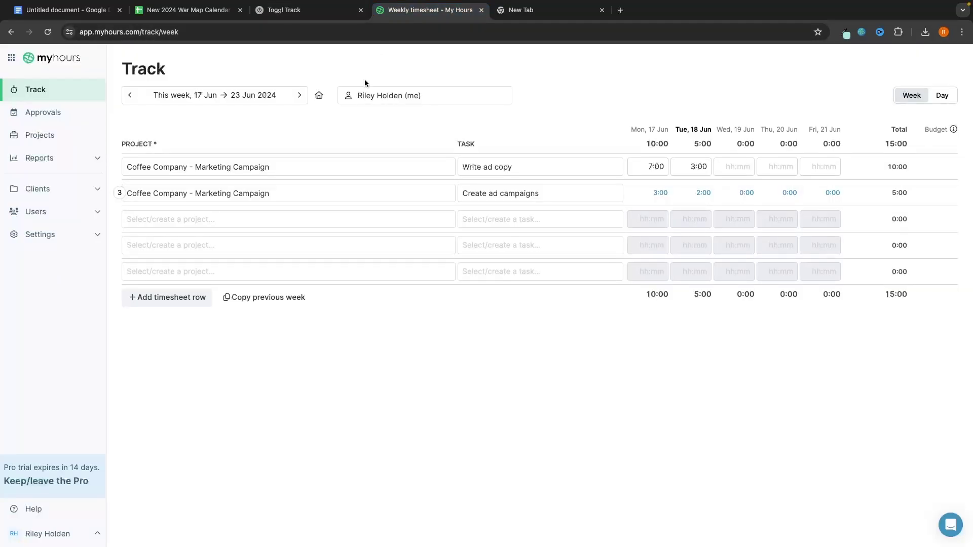
{"action": "left_click", "coordinate": [299, 10]}
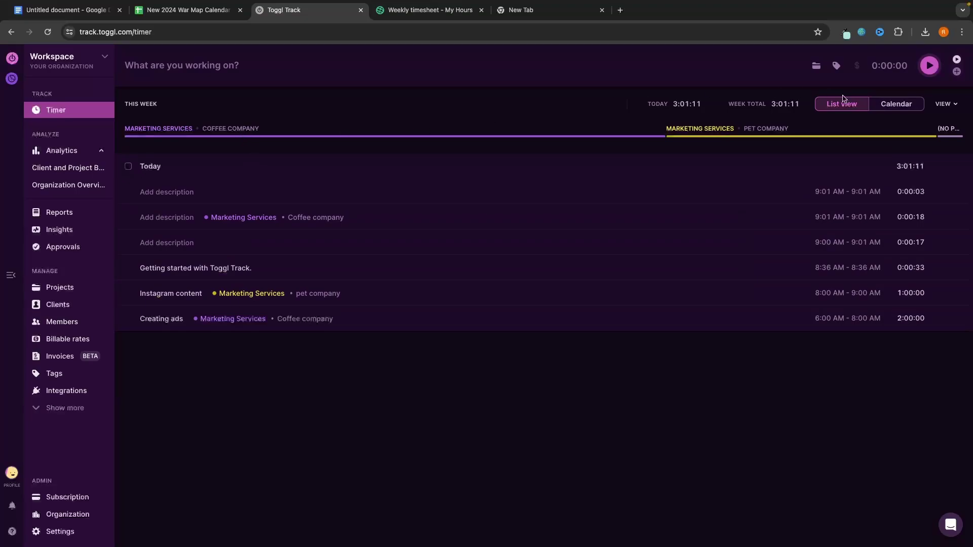
Examine the week's entries in the calendar and the summary report by project, comparing it with the My Hours dashboard
{"action": "left_click", "coordinate": [915, 103]}
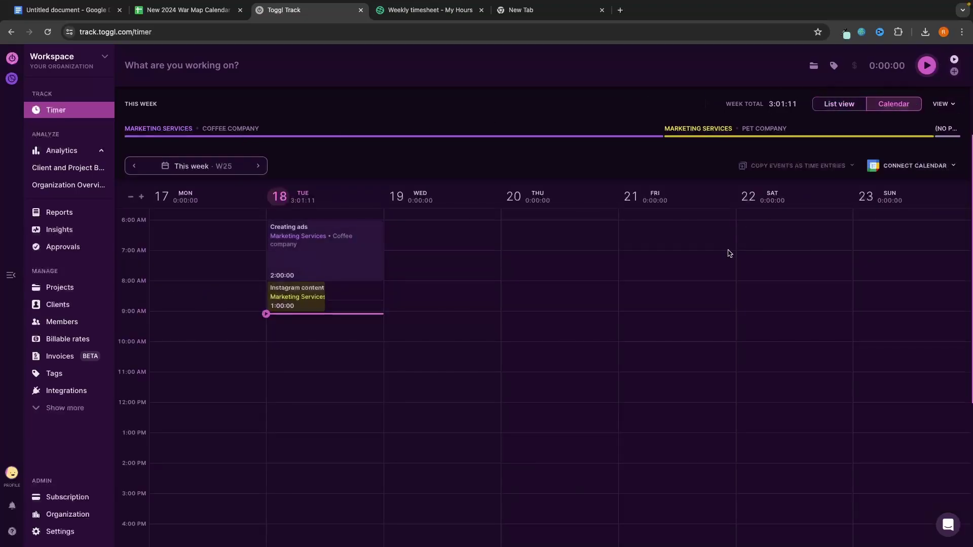
{"action": "scroll", "coordinate": [727, 255], "scroll_direction": "up", "scroll_amount": 1}
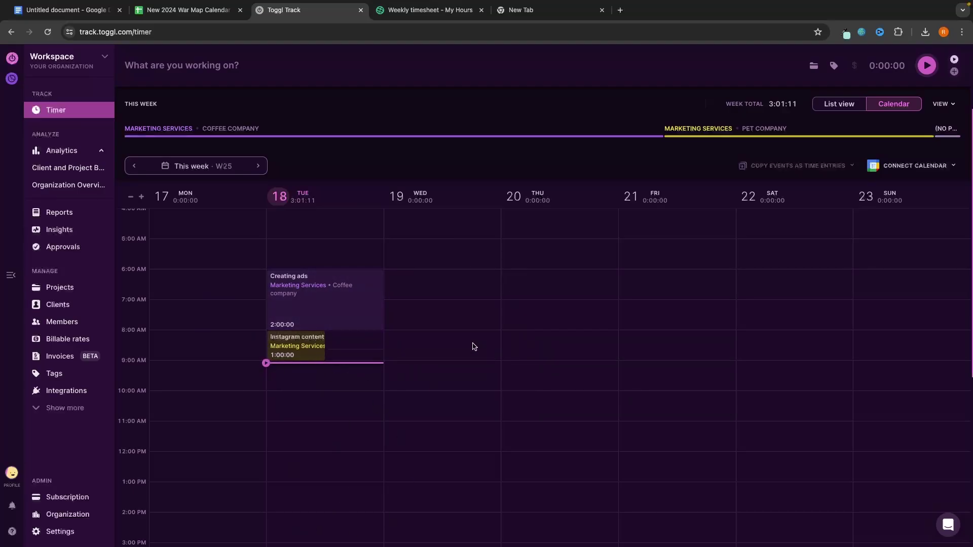
{"action": "left_click", "coordinate": [71, 168]}
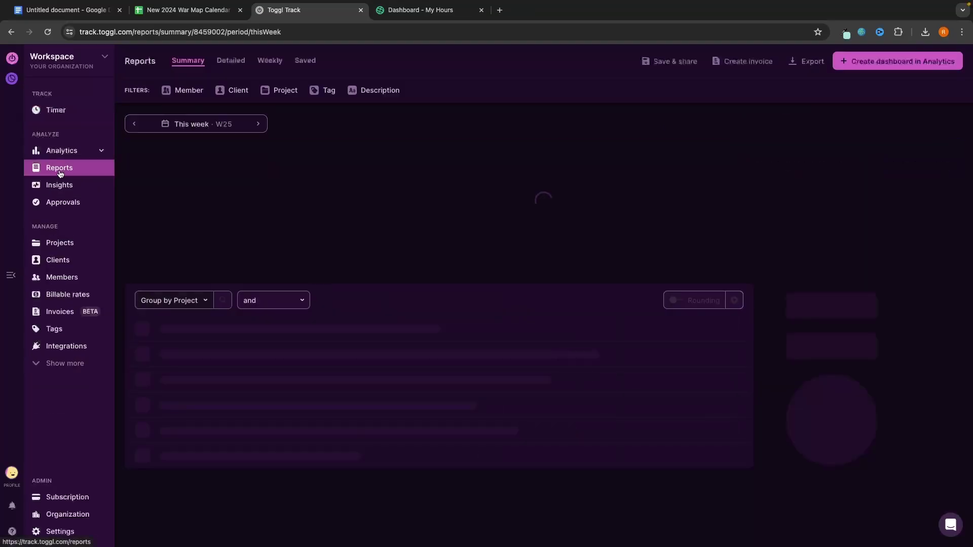
{"action": "scroll", "coordinate": [541, 267], "scroll_direction": "down", "scroll_amount": 1}
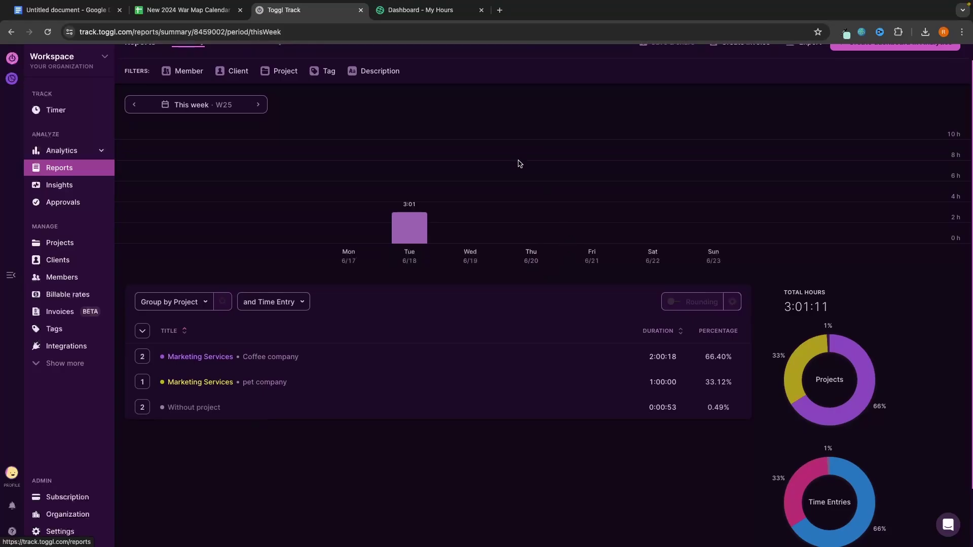
{"action": "left_click", "coordinate": [439, 11]}
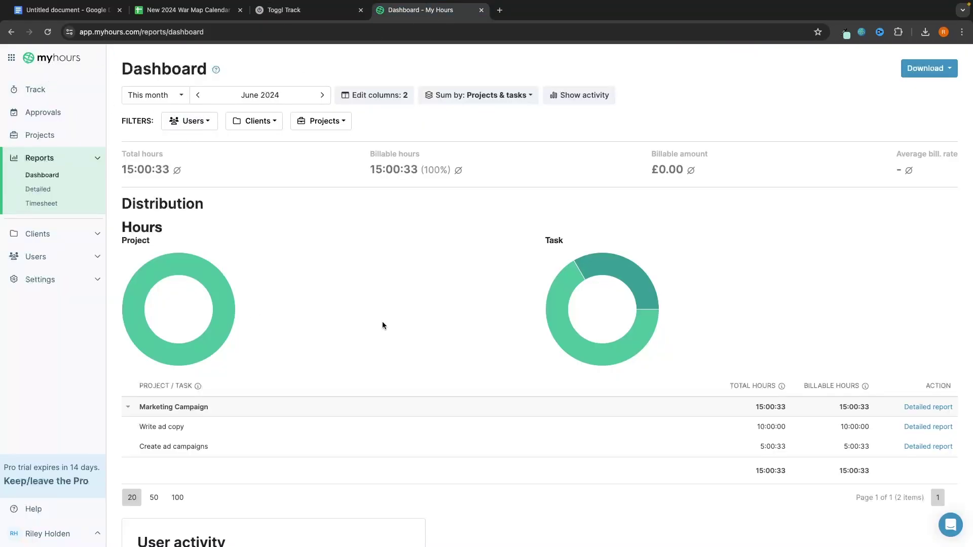
{"action": "left_click", "coordinate": [298, 11]}
{"action": "scroll", "coordinate": [457, 269], "scroll_direction": "up", "scroll_amount": 1}
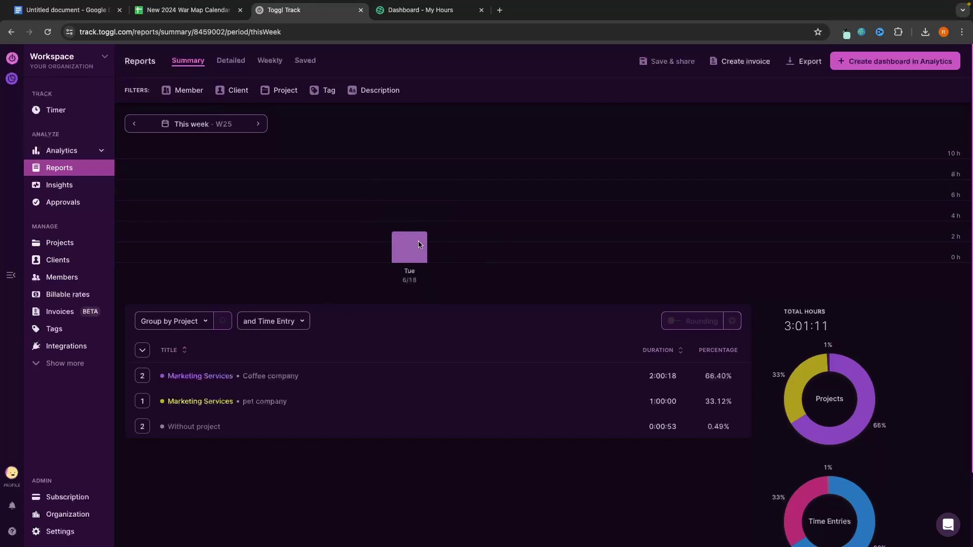
{"action": "scroll", "coordinate": [183, 302], "scroll_direction": "down", "scroll_amount": 1}
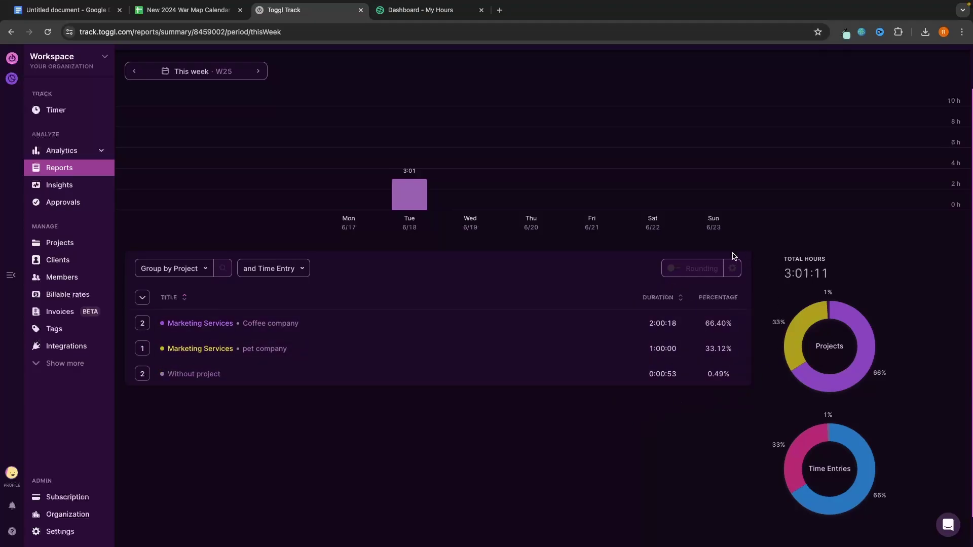
{"action": "scroll", "coordinate": [740, 335], "scroll_direction": "down", "scroll_amount": 1}
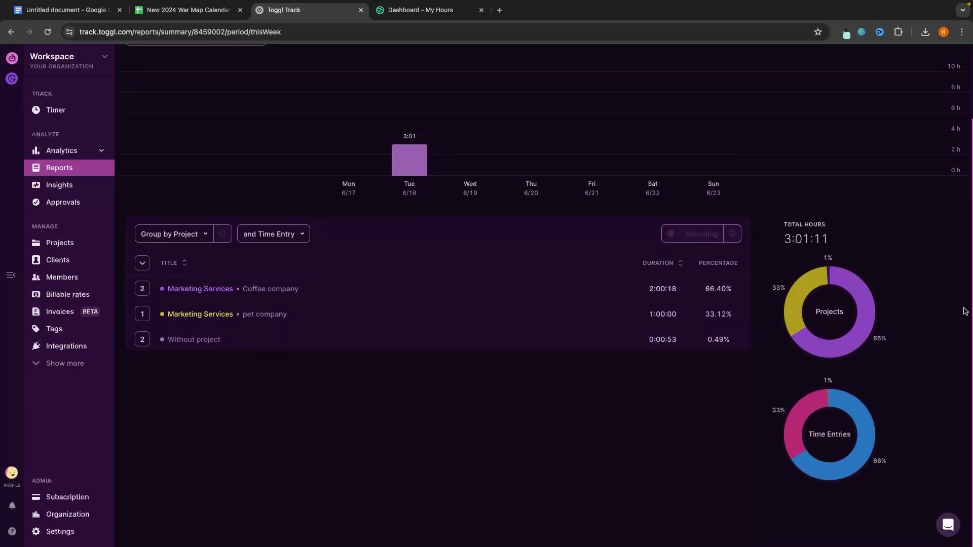
{"action": "scroll", "coordinate": [66, 261], "scroll_direction": "up", "scroll_amount": 1}
Start a new project named Soda Company from the project list and assign it to a new client, Soda Company
{"action": "left_click", "coordinate": [66, 245]}
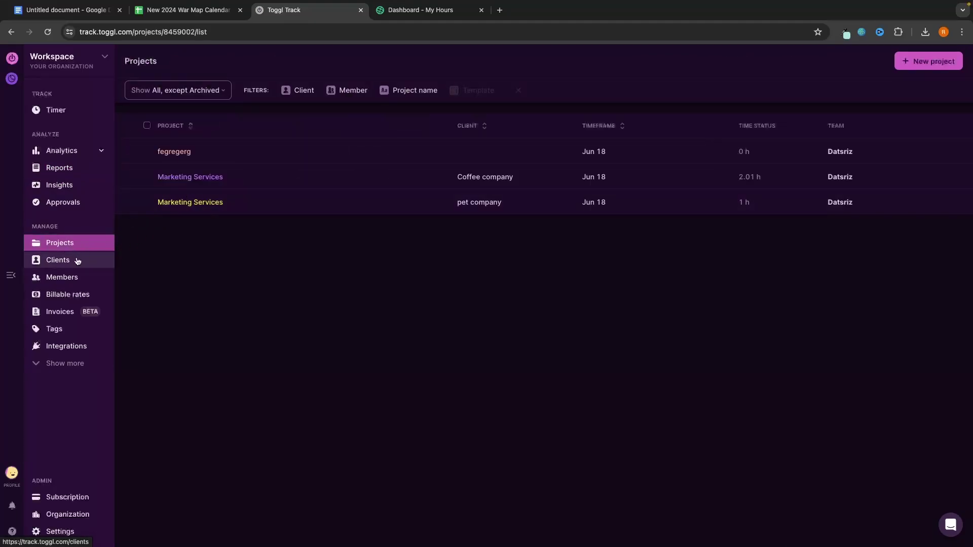
{"action": "left_click", "coordinate": [929, 61]}
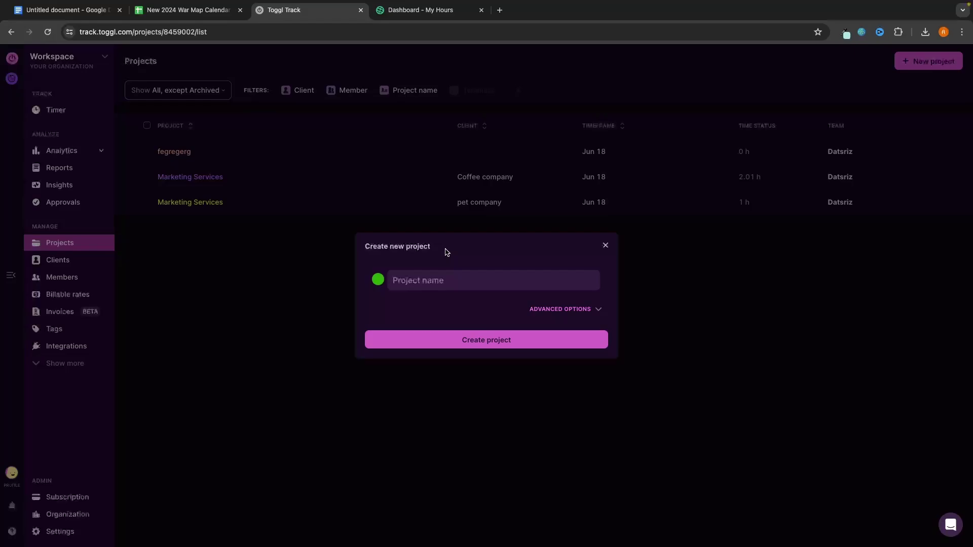
{"action": "type", "text": "Soda Company"}
{"action": "left_click", "coordinate": [580, 310]}
{"action": "left_click", "coordinate": [474, 240]}
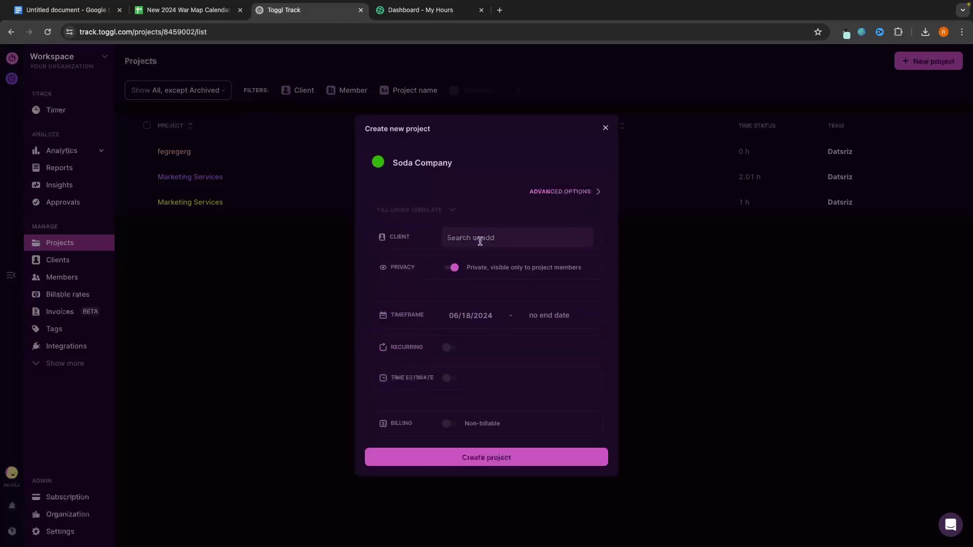
{"action": "left_click", "coordinate": [478, 238]}
{"action": "type", "text": "Soda"}
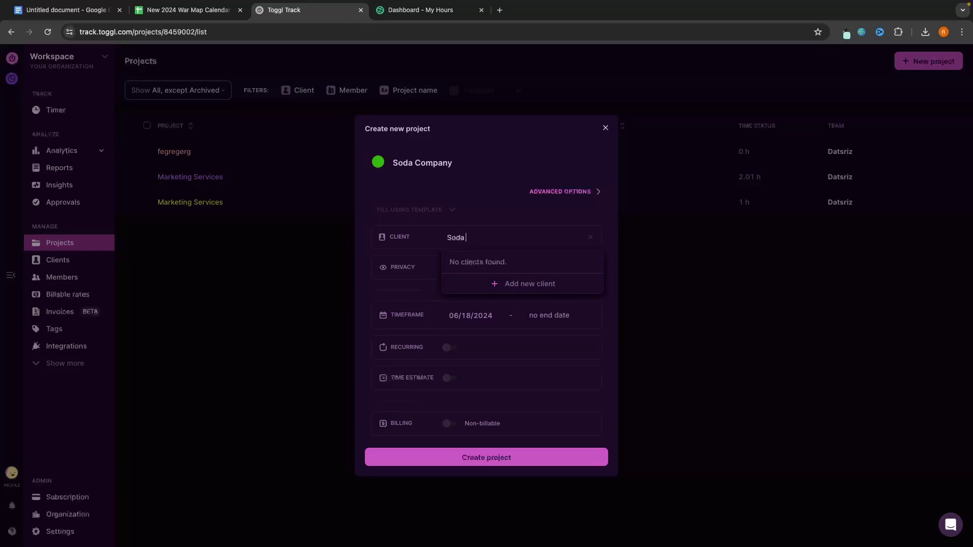
{"action": "type", "text": " Company"}
{"action": "key", "text": "Return"}
Change the new project's name to Marketing Services and create the project
{"action": "left_click_drag", "start_coordinate": [474, 161], "coordinate": [335, 169]}
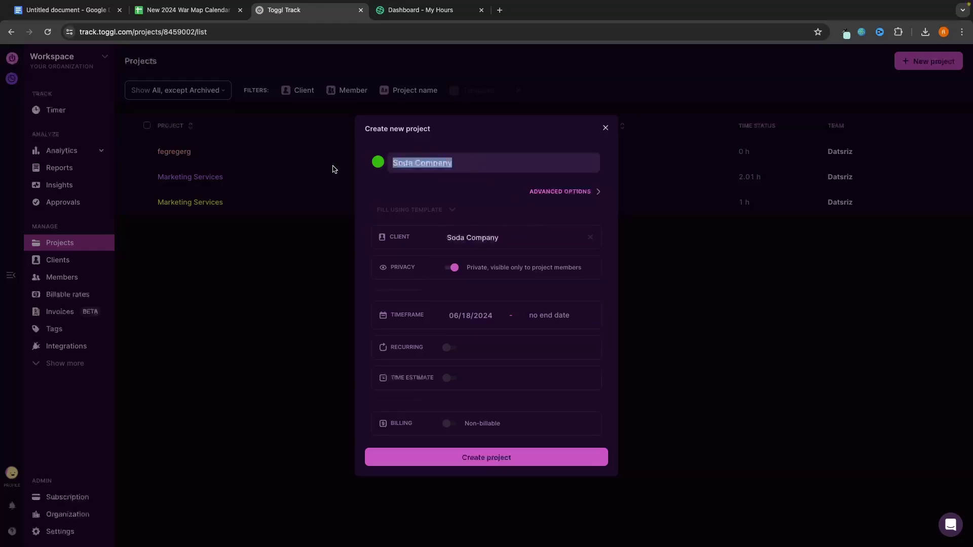
{"action": "type", "text": "Marketing Ser"}
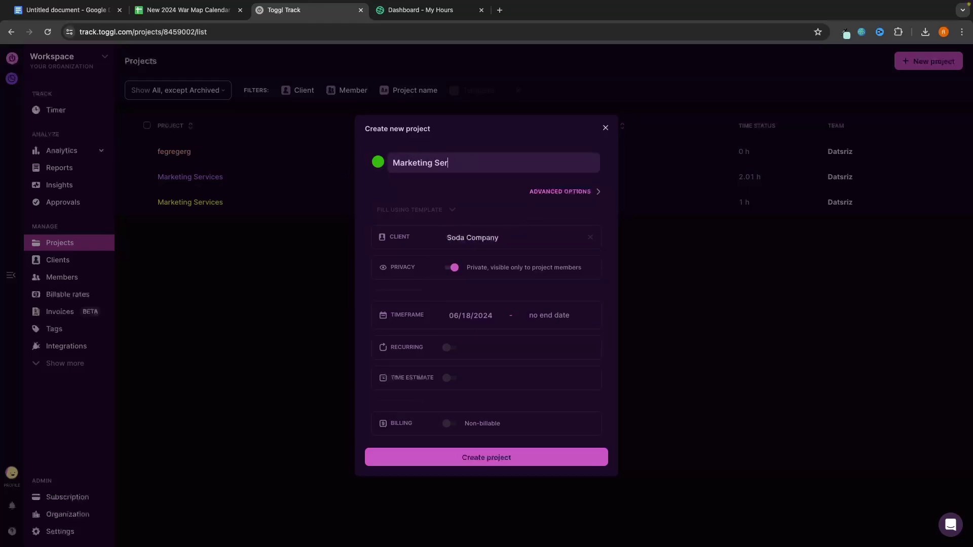
{"action": "type", "text": "vices"}
{"action": "left_click", "coordinate": [466, 457]}
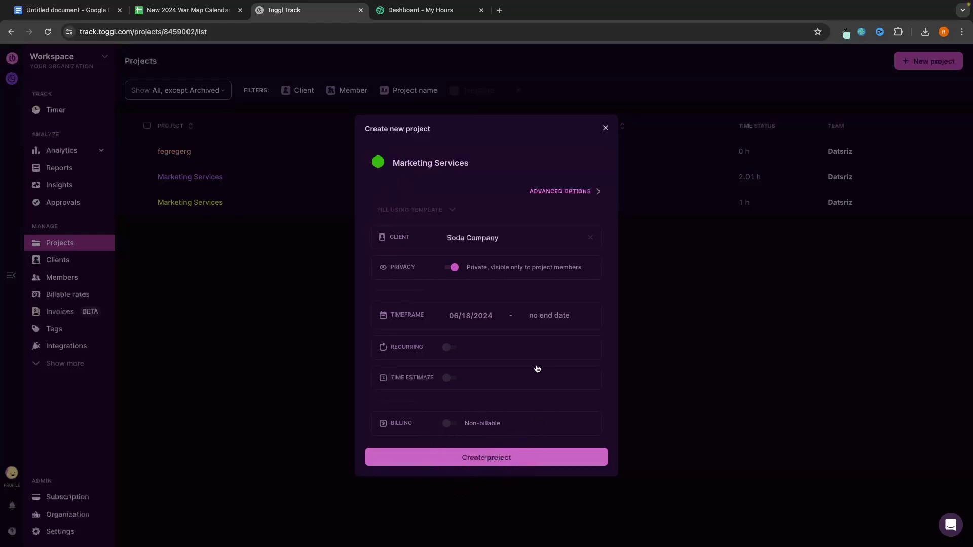
{"action": "left_click", "coordinate": [481, 460]}
Log a Tuesday calendar entry from 9:30 to 9:45 AM on Soda Company's Marketing Services project, without a description
{"action": "left_click", "coordinate": [70, 113]}
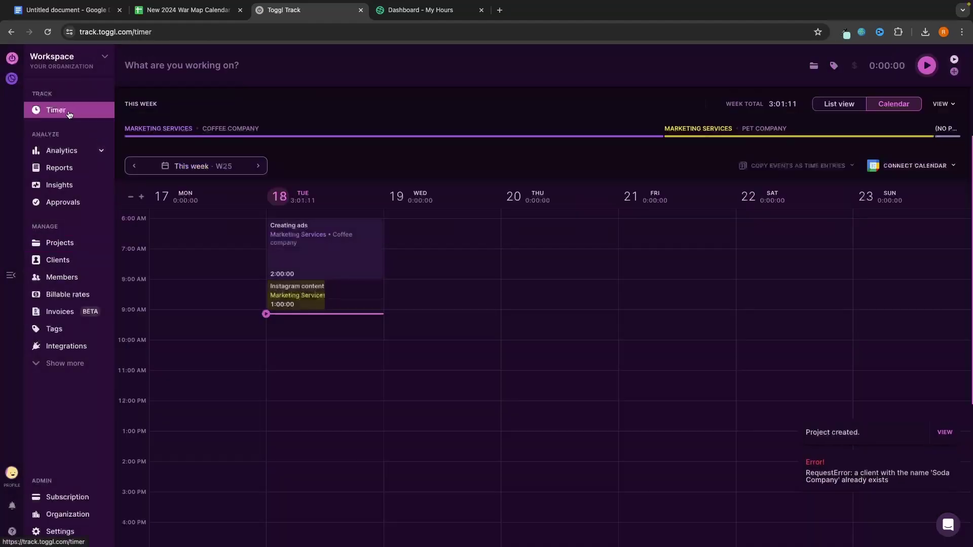
{"action": "left_click", "coordinate": [304, 329]}
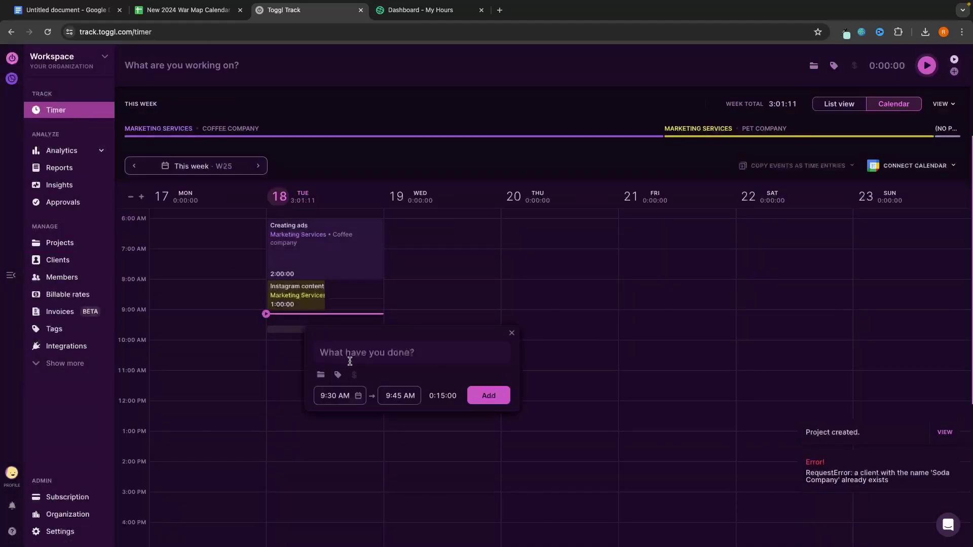
{"action": "left_click", "coordinate": [321, 375]}
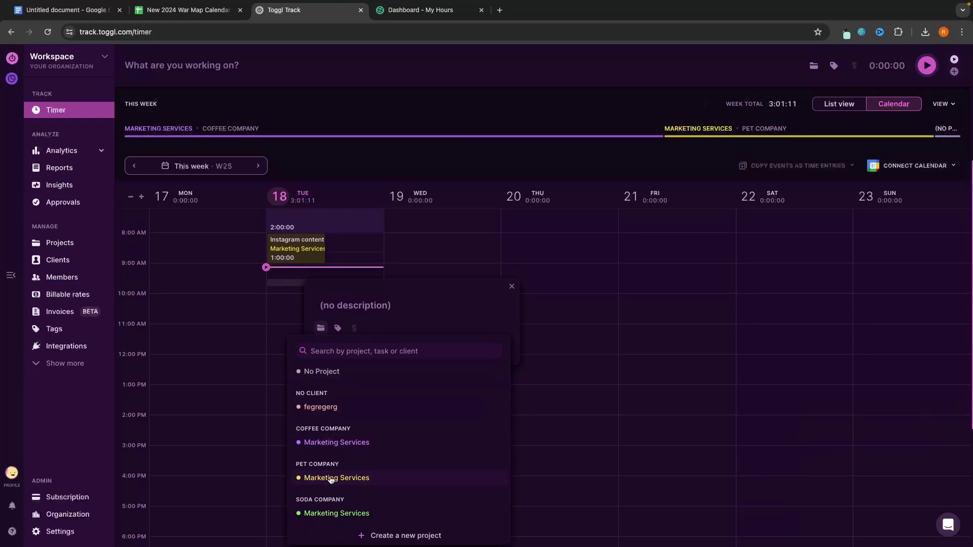
{"action": "left_click", "coordinate": [349, 511]}
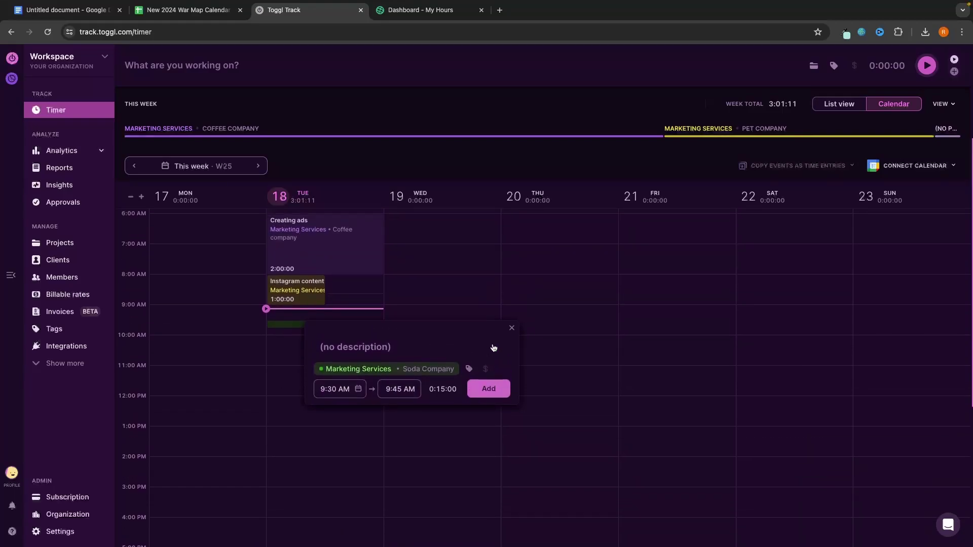
{"action": "left_click", "coordinate": [488, 391]}
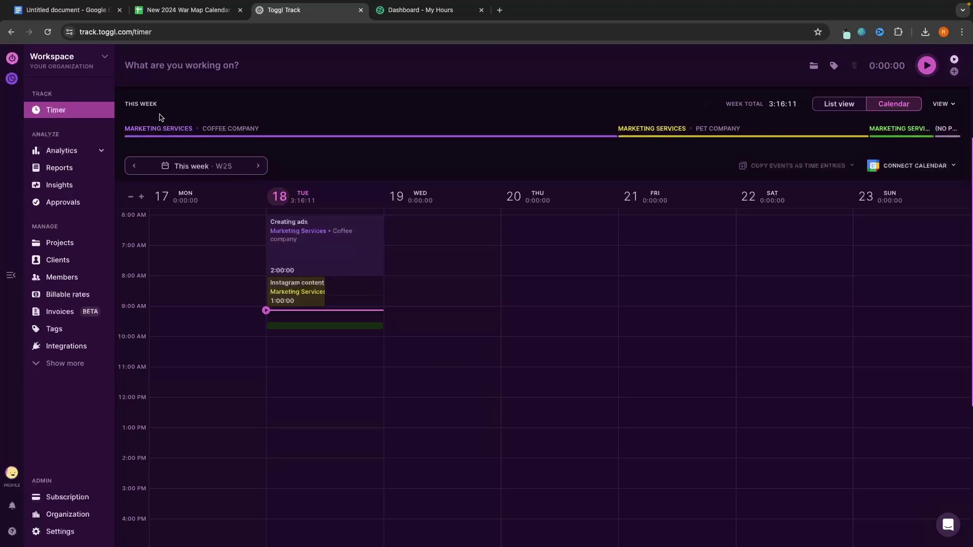
{"action": "left_click", "coordinate": [326, 325]}
{"action": "left_click", "coordinate": [326, 324]}
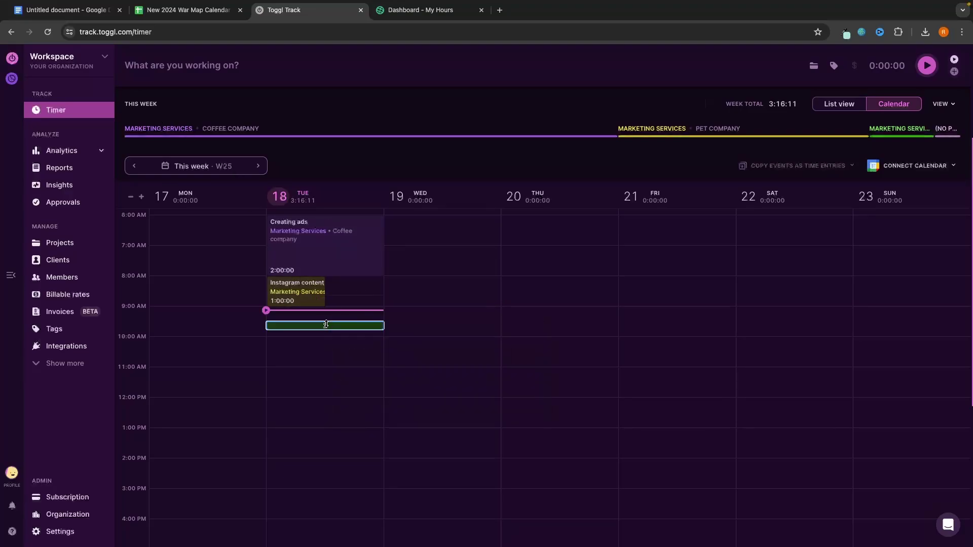
{"action": "left_click_drag", "start_coordinate": [326, 325], "coordinate": [298, 350]}
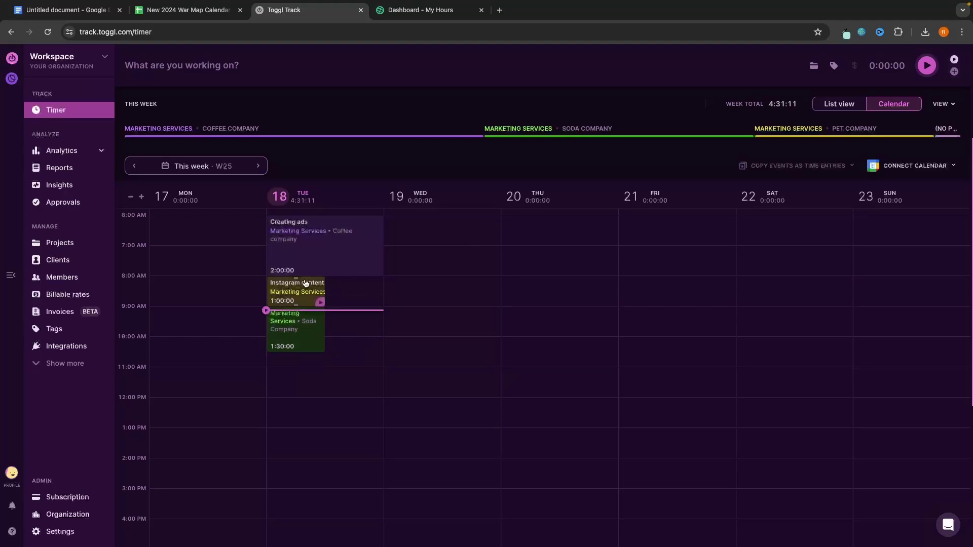
{"action": "scroll", "coordinate": [319, 341], "scroll_direction": "up", "scroll_amount": 2}
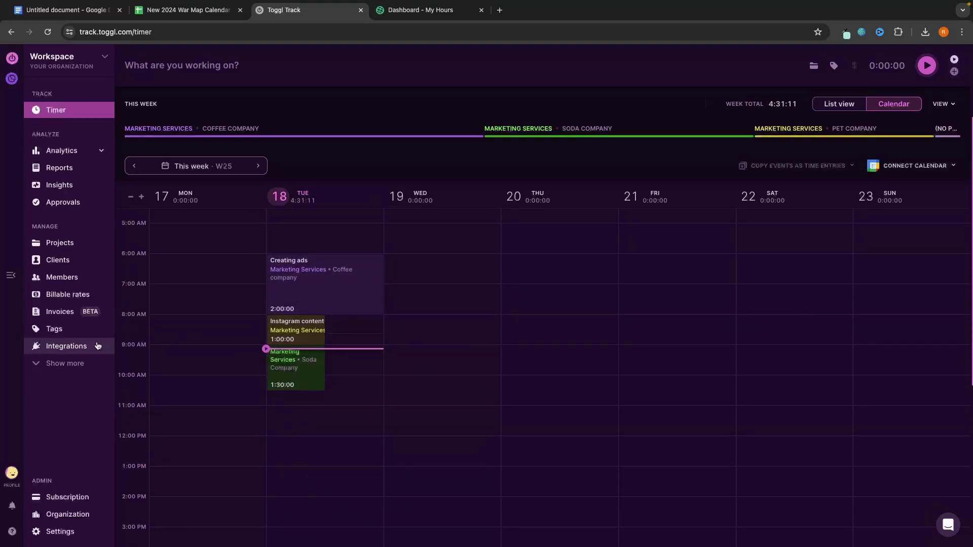
Examine the available integrations, from the external calendars through the native integrations to the browser extensions
{"action": "left_click", "coordinate": [77, 351]}
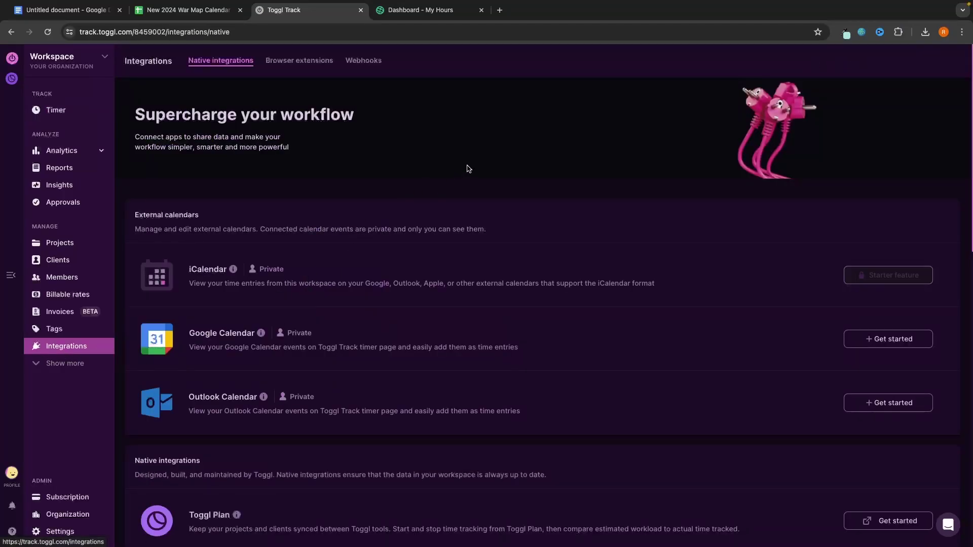
{"action": "scroll", "coordinate": [358, 185], "scroll_direction": "down", "scroll_amount": 1}
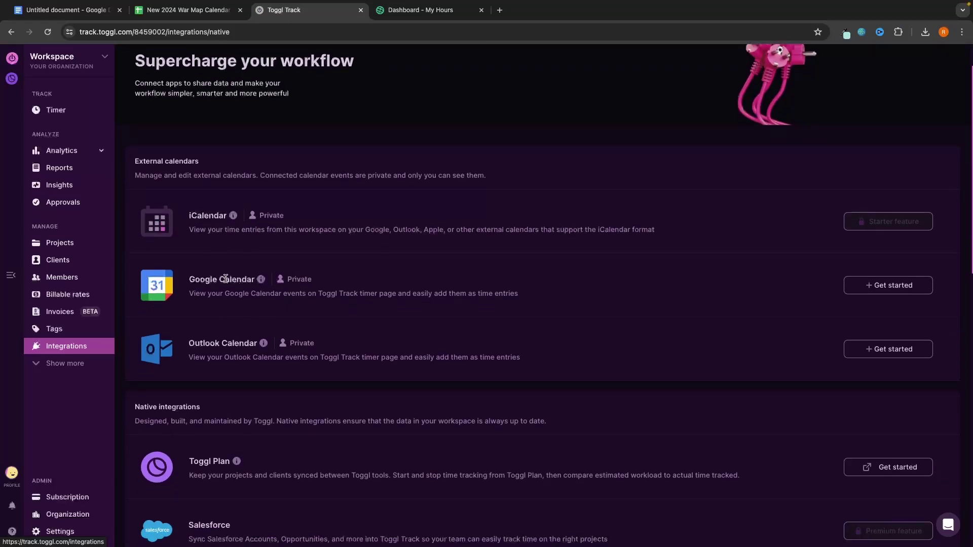
{"action": "triple_click", "coordinate": [190, 277]}
{"action": "left_click", "coordinate": [402, 309]}
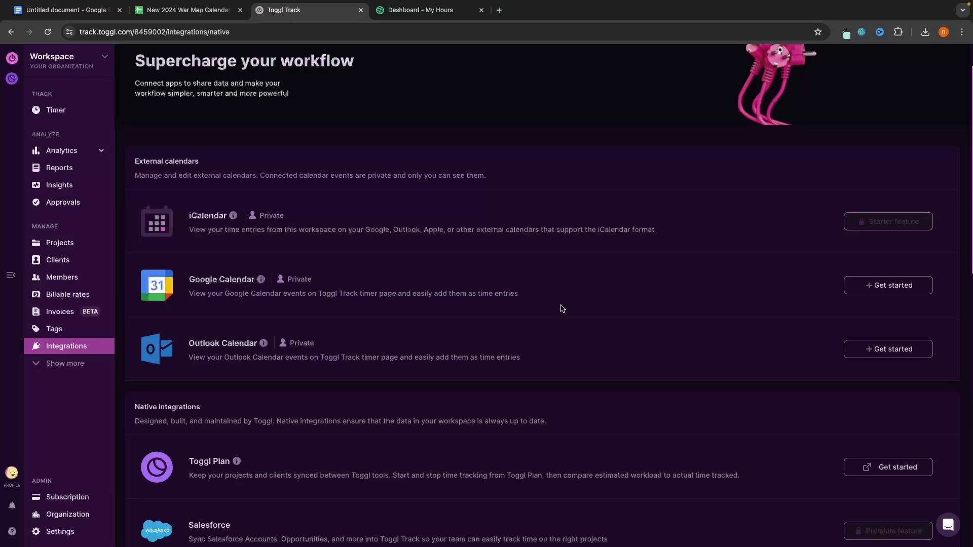
{"action": "scroll", "coordinate": [561, 308], "scroll_direction": "down", "scroll_amount": 5}
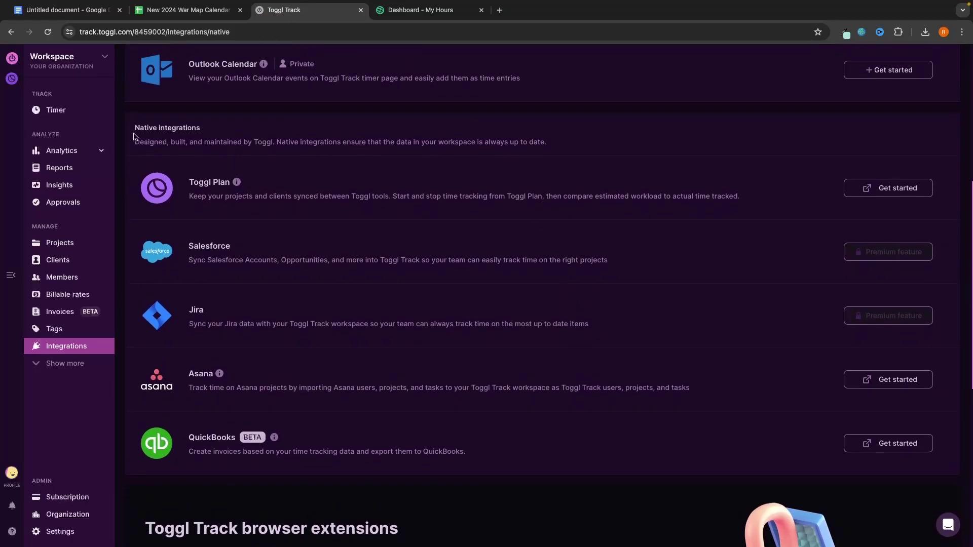
{"action": "left_click_drag", "start_coordinate": [135, 127], "coordinate": [258, 130]}
{"action": "left_click", "coordinate": [258, 130]}
{"action": "scroll", "coordinate": [298, 412], "scroll_direction": "down", "scroll_amount": 1}
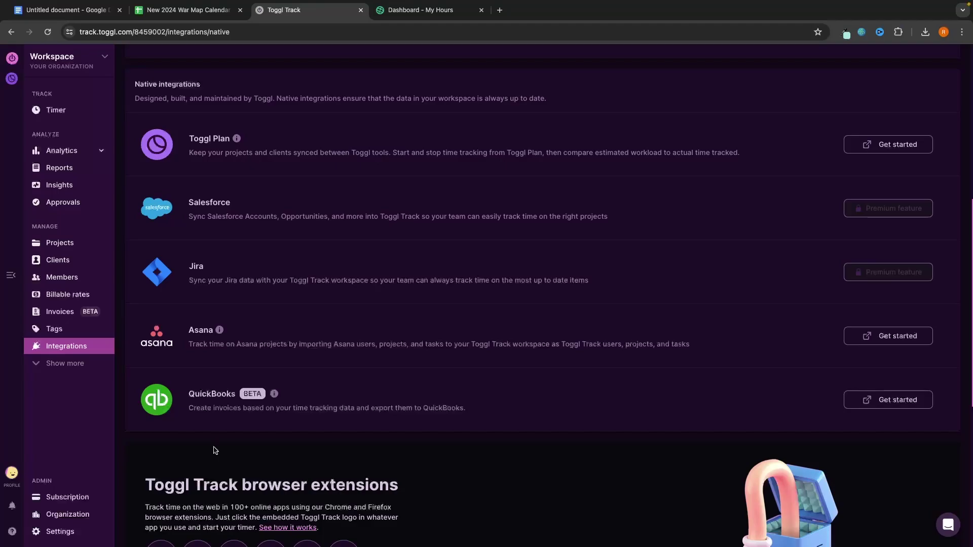